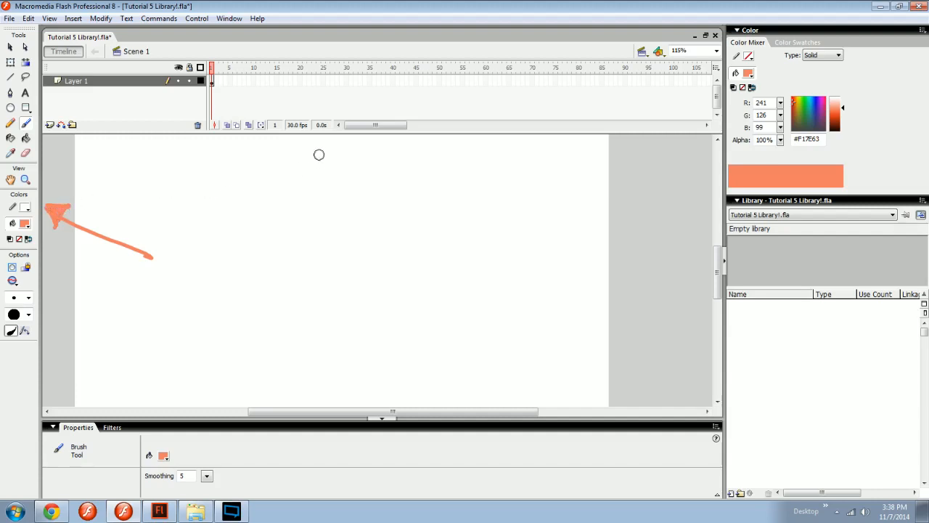
Brush an upward arrow near the stage's upper edge and another toward the Color Mixer, filling the second arrowhead.
{"action": "mouse_move", "coordinate": [339, 143]}
{"action": "left_mouse_down"}
{"action": "mouse_move", "coordinate": [338, 205]}
{"action": "mouse_move", "coordinate": [331, 160]}
{"action": "left_mouse_up"}
{"action": "left_click_drag", "start_coordinate": [544, 210], "coordinate": [688, 164]}
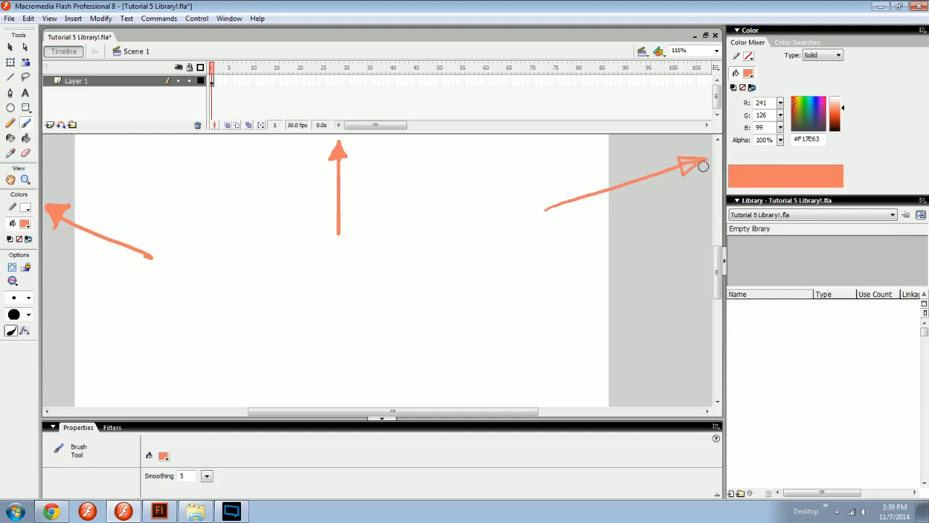
{"action": "key", "text": "k"}
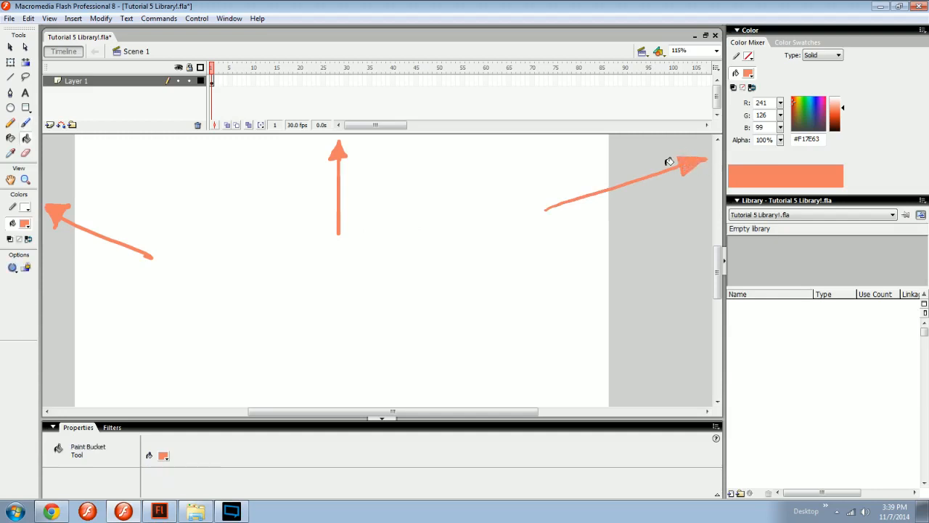
{"action": "key", "text": "b"}
{"action": "mouse_move", "coordinate": [465, 211]}
{"action": "left_mouse_down"}
{"action": "mouse_move", "coordinate": [434, 240]}
{"action": "mouse_move", "coordinate": [372, 191]}
{"action": "left_mouse_up"}
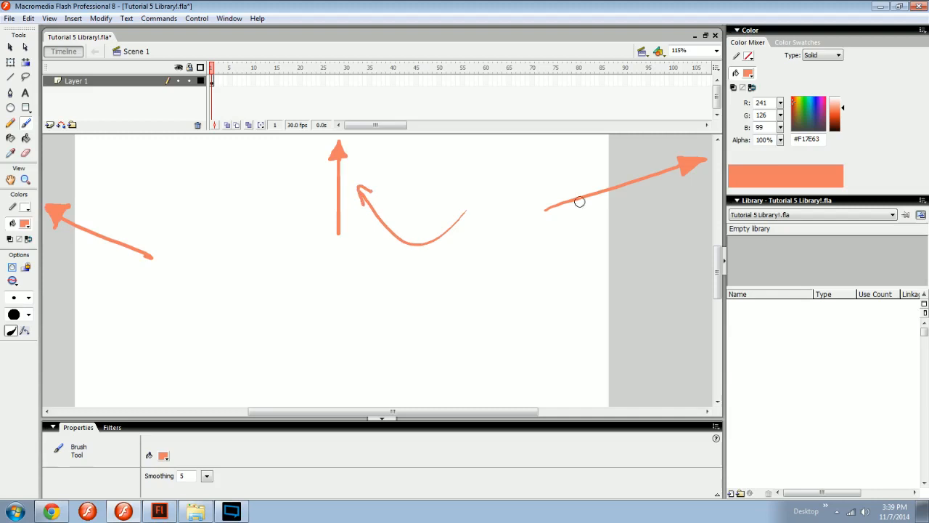
{"action": "mouse_move", "coordinate": [581, 224]}
{"action": "left_mouse_down"}
{"action": "mouse_move", "coordinate": [631, 230]}
{"action": "mouse_move", "coordinate": [563, 281]}
{"action": "mouse_move", "coordinate": [574, 288]}
{"action": "left_mouse_up"}
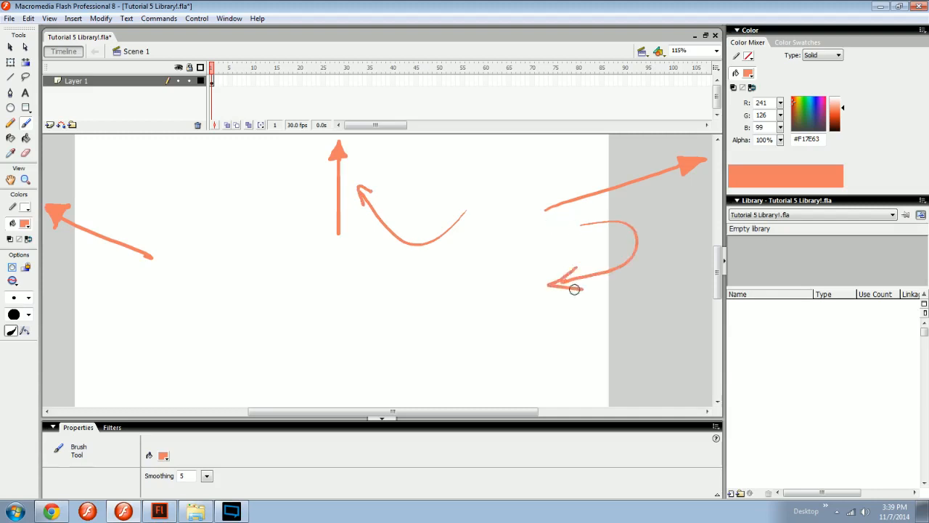
{"action": "key", "text": "ctrl+z"}
{"action": "key", "text": "ctrl+z"}
{"action": "key", "text": "ctrl+z"}
{"action": "key", "text": "ctrl+z"}
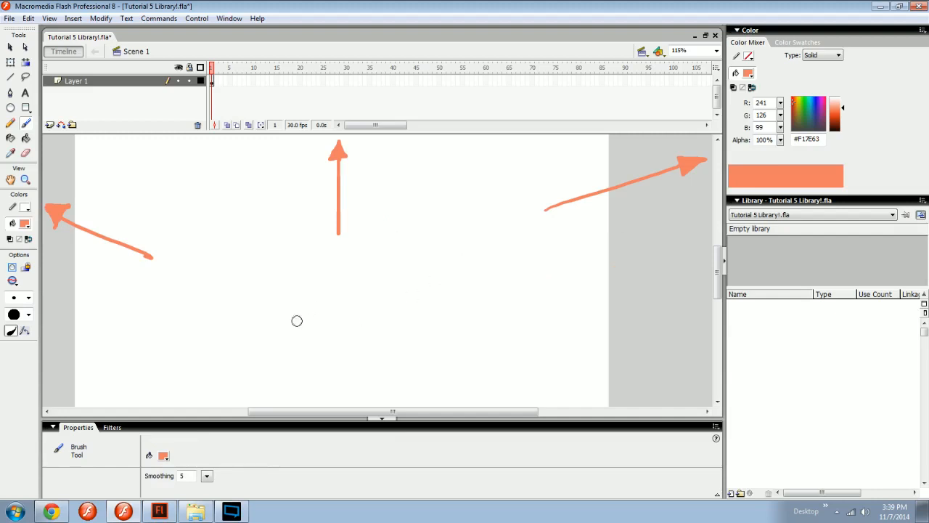
{"action": "mouse_move", "coordinate": [448, 158]}
{"action": "left_mouse_down"}
{"action": "mouse_move", "coordinate": [535, 296]}
{"action": "mouse_move", "coordinate": [475, 197]}
{"action": "left_mouse_up"}
{"action": "key", "text": "ctrl+z"}
Paint an arrow pointing from the stage toward the Library in darker orange #EC532D, with a solid arrowhead.
{"action": "left_click", "coordinate": [842, 112]}
{"action": "mouse_move", "coordinate": [548, 297]}
{"action": "left_mouse_down"}
{"action": "mouse_move", "coordinate": [702, 312]}
{"action": "mouse_move", "coordinate": [690, 311]}
{"action": "left_mouse_up"}
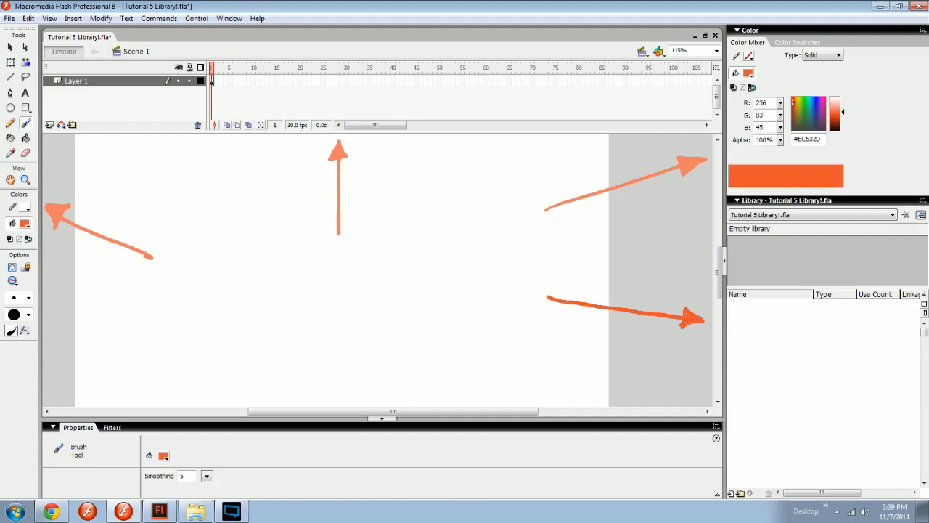
{"action": "left_click_drag", "start_coordinate": [684, 325], "coordinate": [679, 331]}
Paint a short downward arrow toward the Properties area in lighter orange #F28B73, with a solid arrowhead.
{"action": "left_click", "coordinate": [835, 106]}
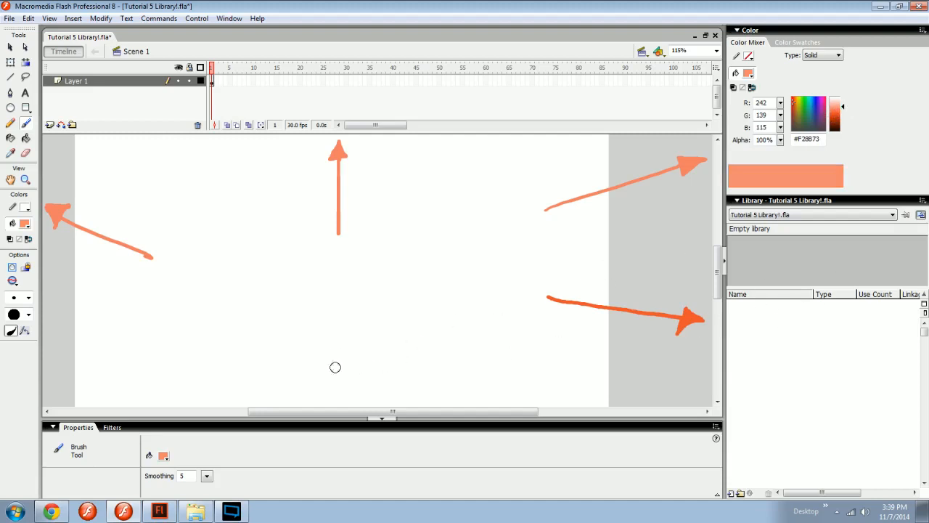
{"action": "left_click_drag", "start_coordinate": [337, 341], "coordinate": [340, 398]}
{"action": "left_click_drag", "start_coordinate": [343, 395], "coordinate": [348, 383]}
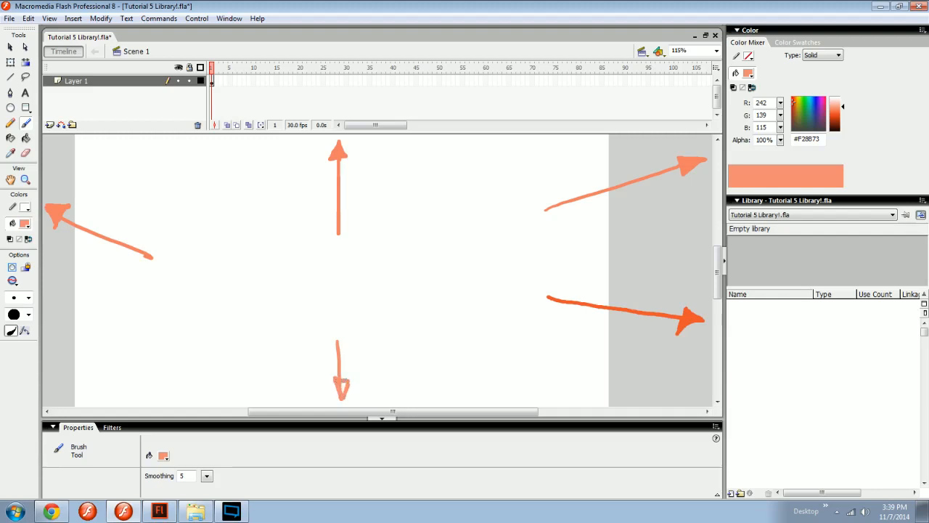
{"action": "key", "text": "k"}
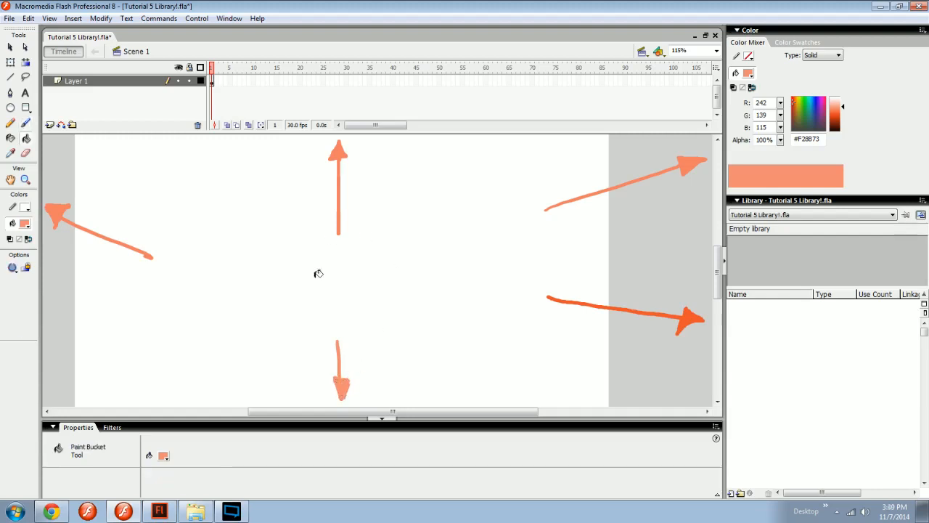
Move all five arrows inward so they sit around the middle of the stage, and deselect them.
{"action": "key", "text": "v"}
{"action": "left_click_drag", "start_coordinate": [344, 393], "coordinate": [351, 340]}
{"action": "left_click_drag", "start_coordinate": [339, 150], "coordinate": [314, 206]}
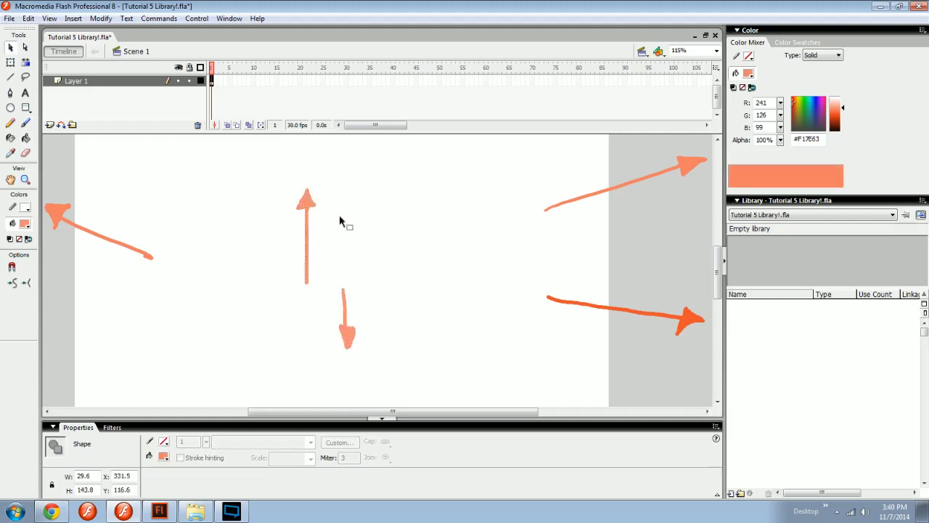
{"action": "left_click", "coordinate": [637, 193]}
{"action": "left_click", "coordinate": [701, 166]}
{"action": "left_click_drag", "start_coordinate": [701, 167], "coordinate": [502, 212]}
{"action": "left_click_drag", "start_coordinate": [690, 320], "coordinate": [491, 317]}
{"action": "left_click", "coordinate": [165, 266]}
{"action": "mouse_move", "coordinate": [348, 331]}
{"action": "left_mouse_down"}
{"action": "mouse_move", "coordinate": [338, 347]}
{"action": "mouse_move", "coordinate": [332, 338]}
{"action": "left_mouse_up"}
{"action": "left_click", "coordinate": [149, 259]}
{"action": "left_click_drag", "start_coordinate": [149, 260], "coordinate": [298, 305]}
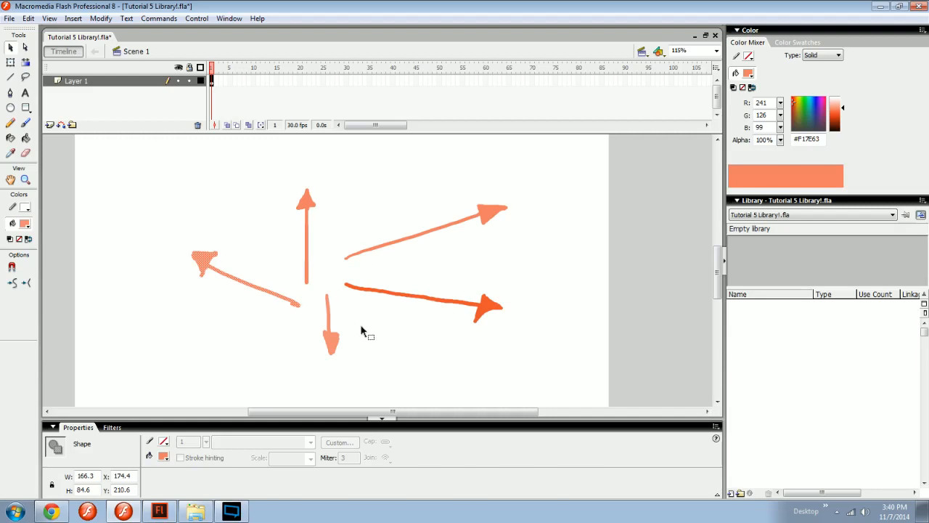
{"action": "left_click", "coordinate": [267, 321]}
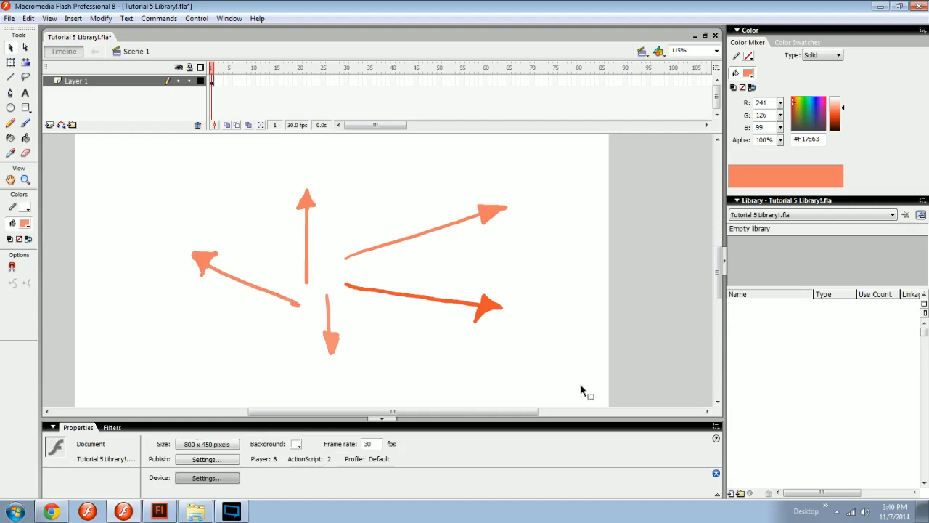
Convert the arrow pointing up-left into a movie clip symbol, keeping the name Symbol 1.
{"action": "left_click", "coordinate": [204, 261]}
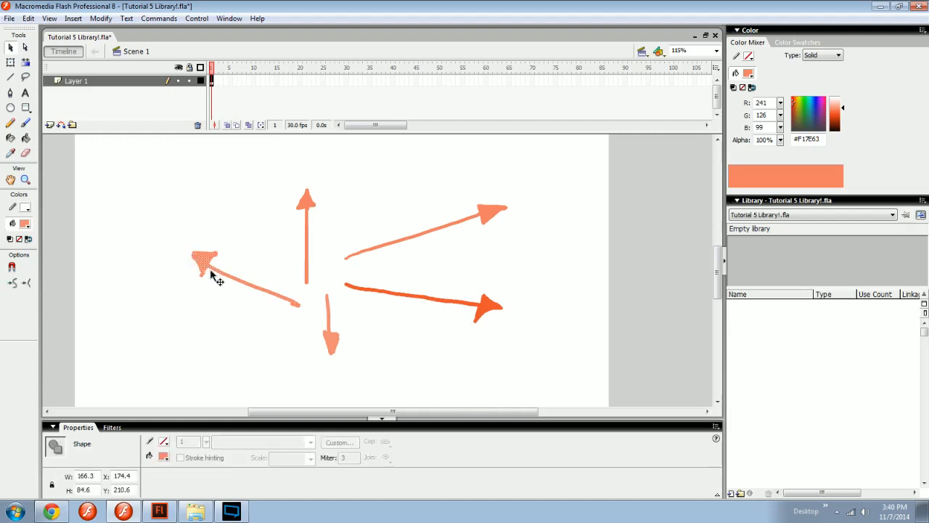
{"action": "left_click", "coordinate": [261, 327]}
{"action": "left_click", "coordinate": [210, 259]}
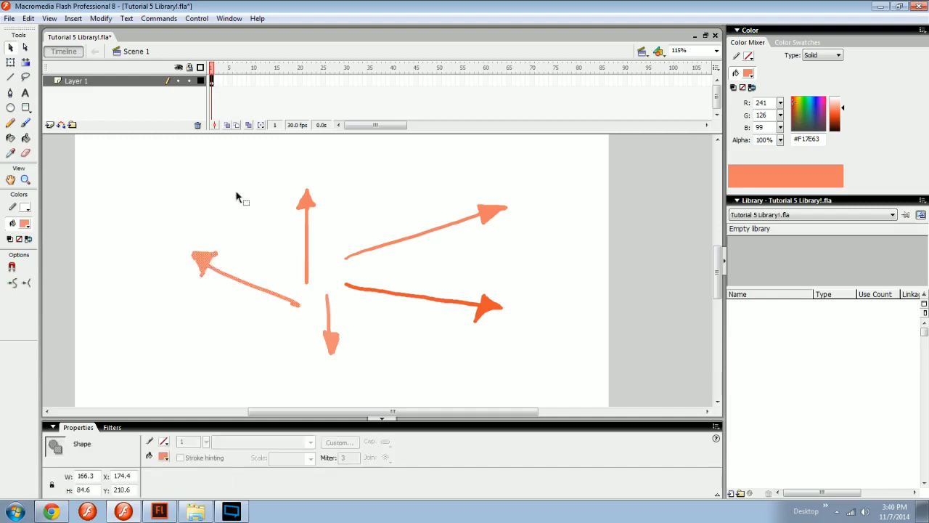
{"action": "left_click", "coordinate": [110, 21]}
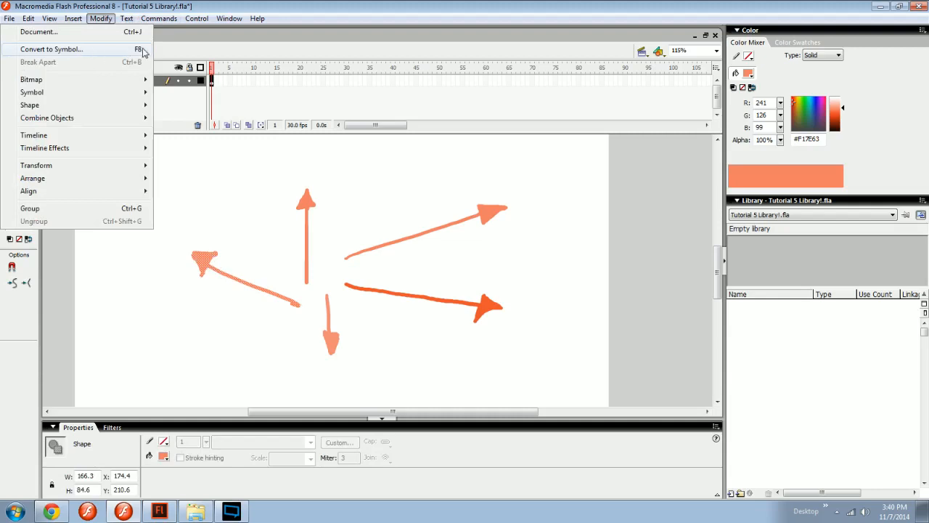
{"action": "left_click", "coordinate": [214, 218]}
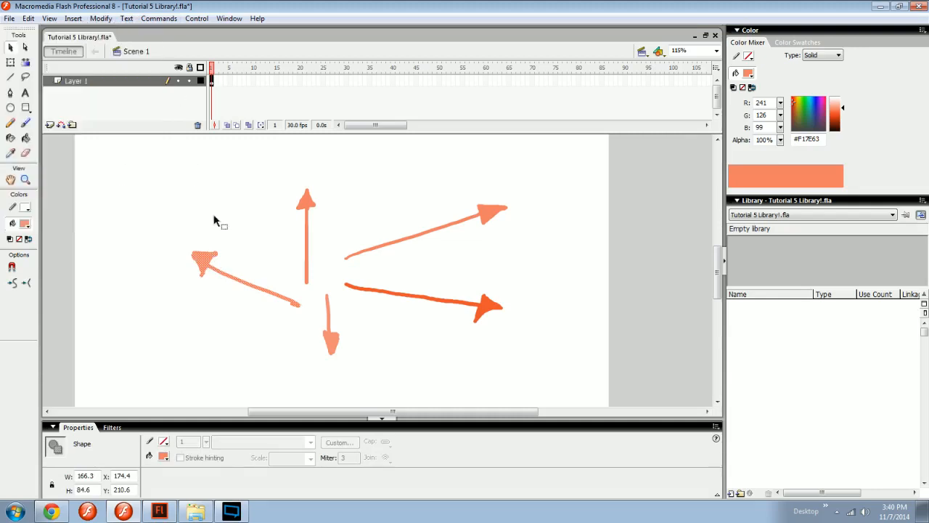
{"action": "key", "text": "F8"}
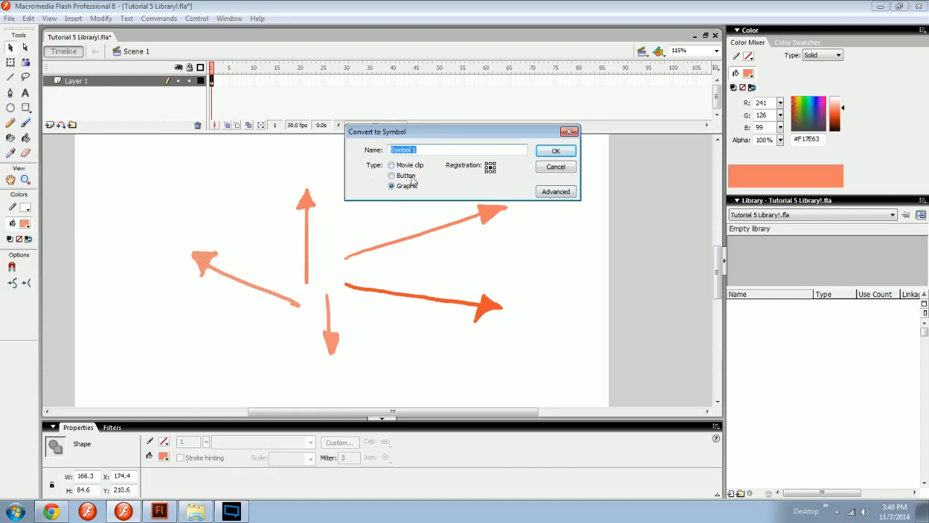
{"action": "left_click", "coordinate": [393, 166]}
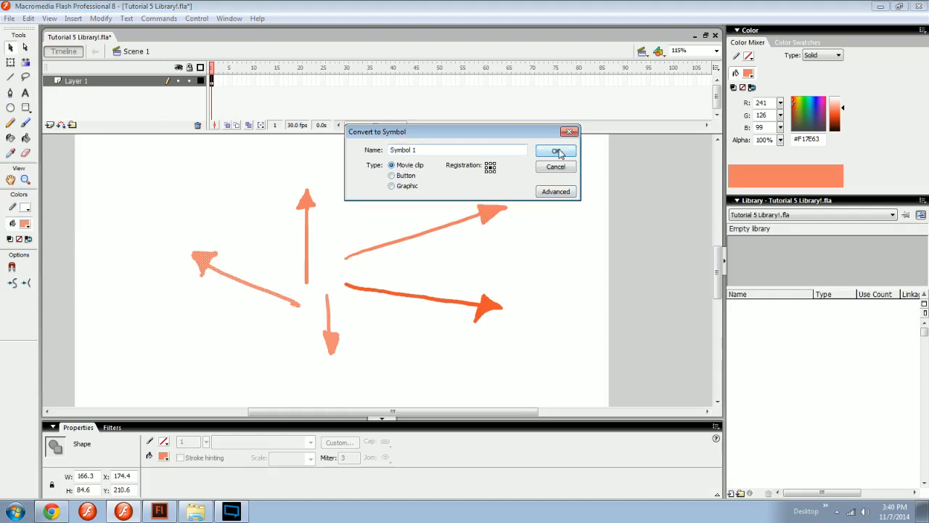
{"action": "left_click", "coordinate": [556, 151]}
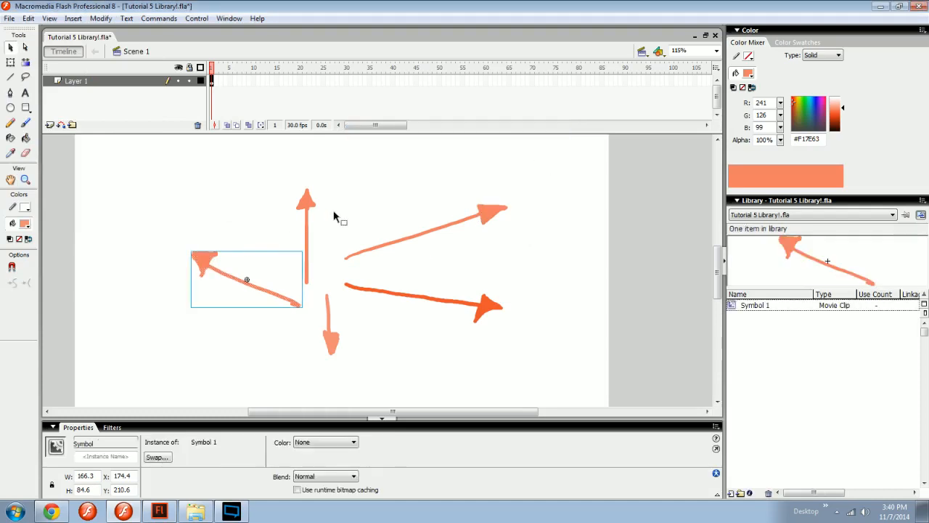
Convert each of the other four arrows into its own movie clip symbol, keeping the default names.
{"action": "left_click", "coordinate": [309, 199]}
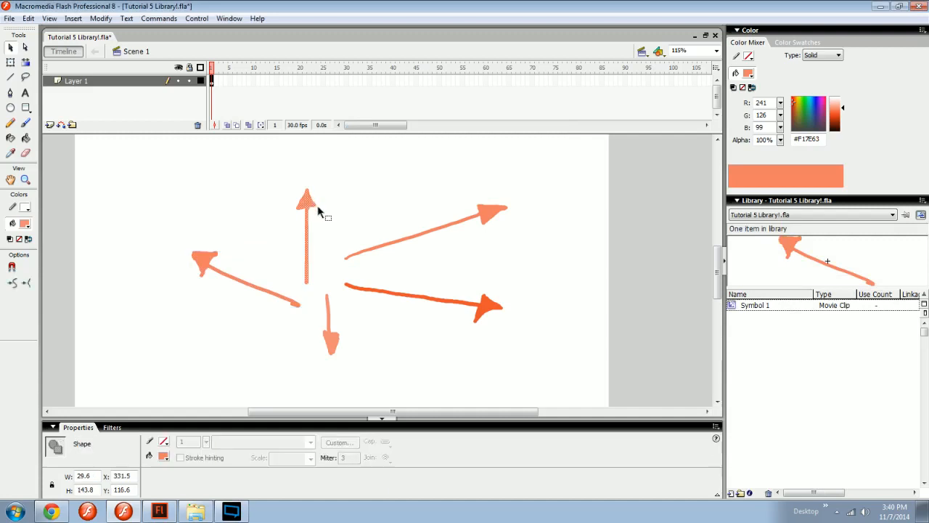
{"action": "key", "text": "F8"}
{"action": "key", "text": "Return"}
{"action": "left_click", "coordinate": [491, 216]}
{"action": "key", "text": "F8"}
{"action": "key", "text": "Return"}
{"action": "left_click", "coordinate": [489, 303]}
{"action": "key", "text": "F8"}
{"action": "key", "text": "Return"}
{"action": "left_click", "coordinate": [335, 340]}
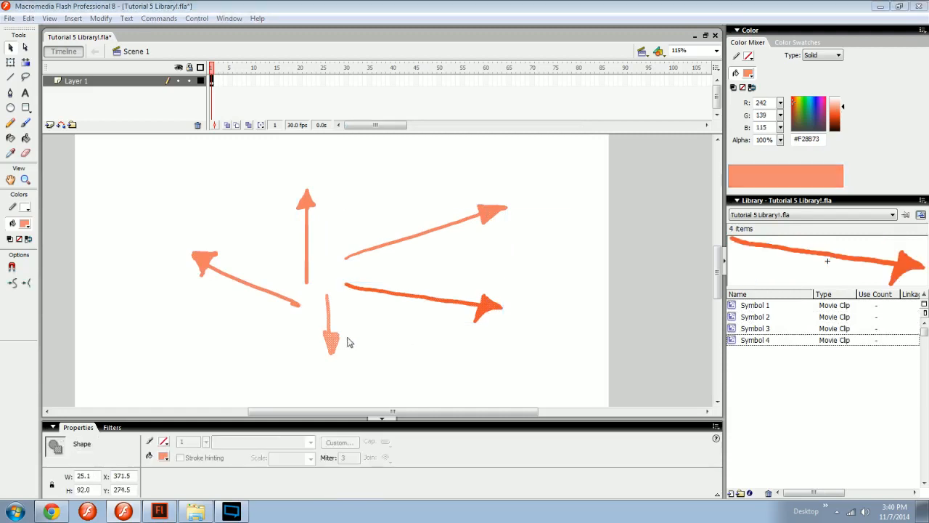
{"action": "key", "text": "F8"}
{"action": "key", "text": "Return"}
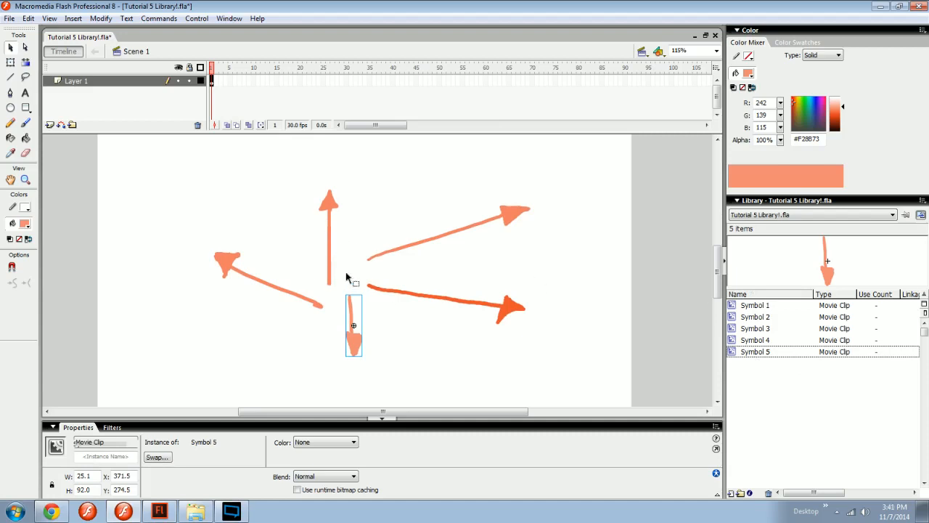
Move the upward arrow and the up-left arrow closer to the centre of the arrow group.
{"action": "left_click_drag", "start_coordinate": [330, 269], "coordinate": [349, 244]}
{"action": "left_click_drag", "start_coordinate": [309, 313], "coordinate": [323, 284]}
{"action": "left_click", "coordinate": [332, 315]}
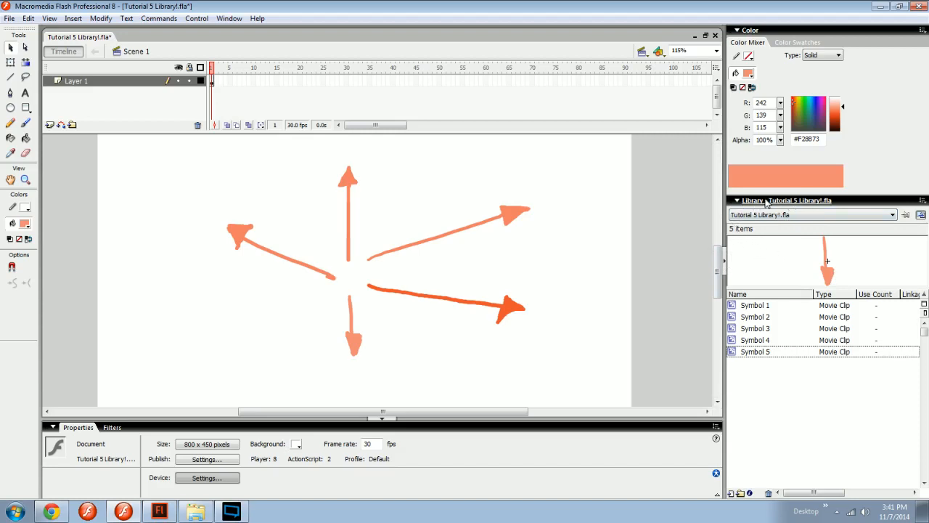
{"action": "left_click", "coordinate": [922, 200]}
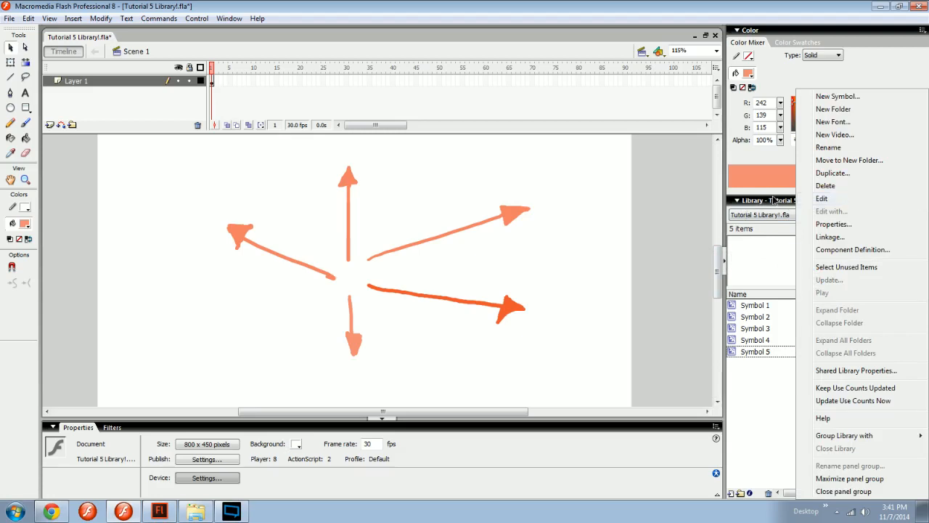
{"action": "left_click", "coordinate": [768, 236]}
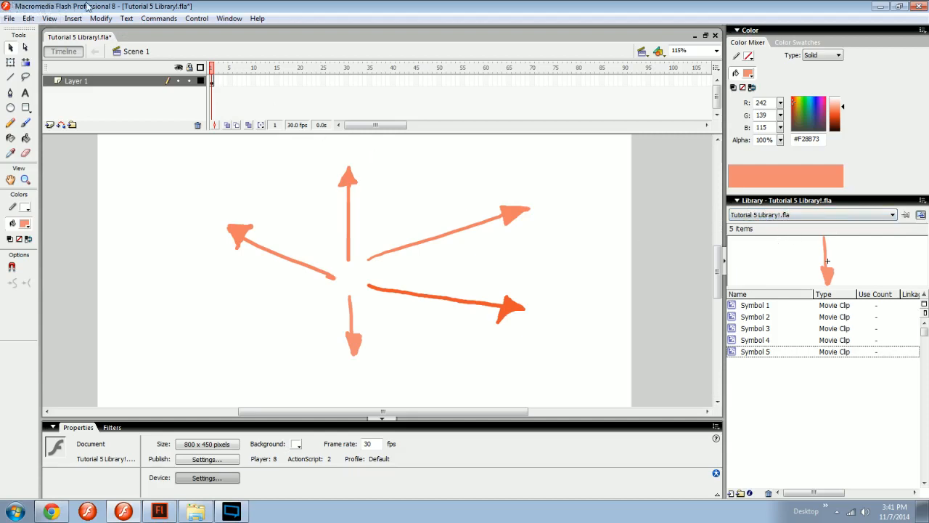
{"action": "left_click", "coordinate": [159, 511]}
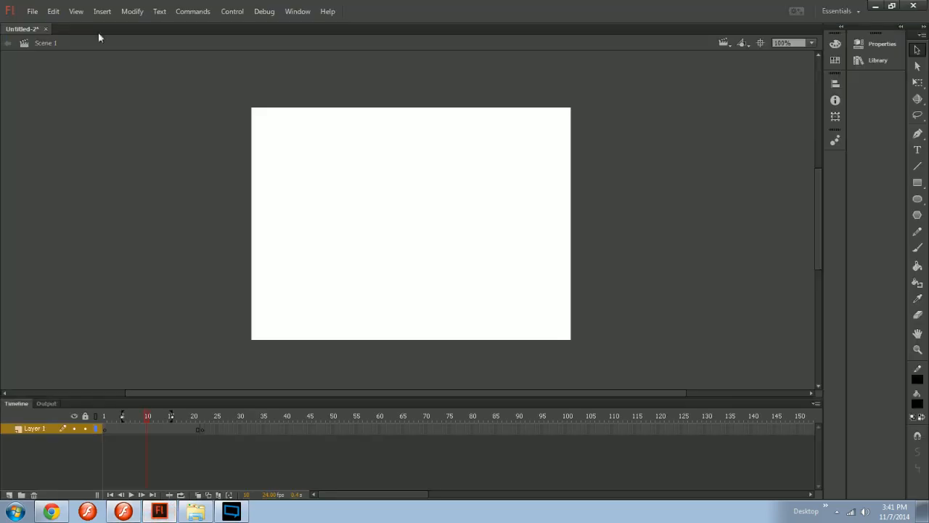
{"action": "left_click", "coordinate": [162, 513]}
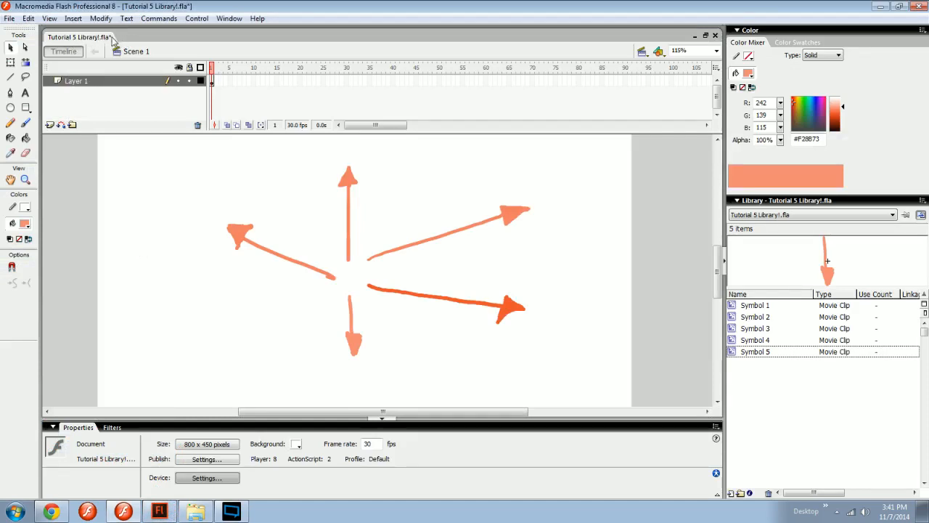
Create a new Flash Document and brush a large circle outline in blue #4D7399 on its stage.
{"action": "double_click", "coordinate": [138, 41]}
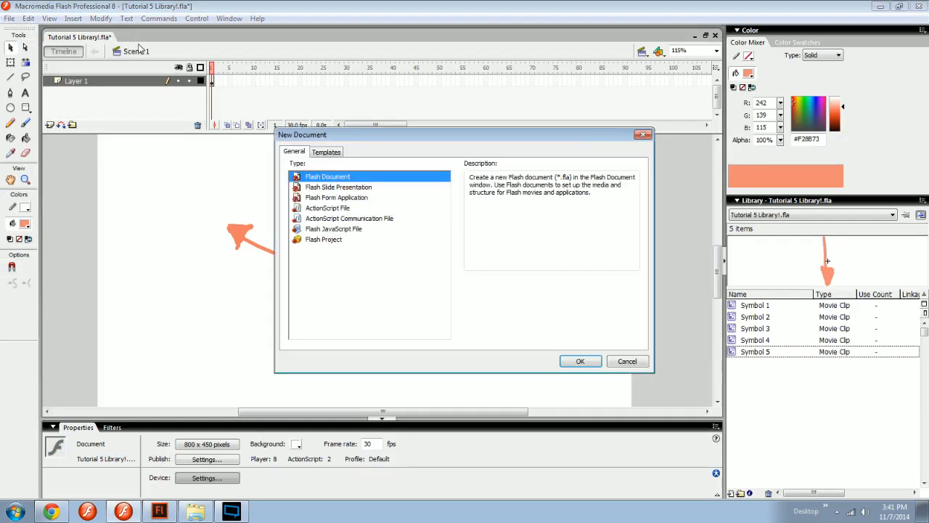
{"action": "key", "text": "Return"}
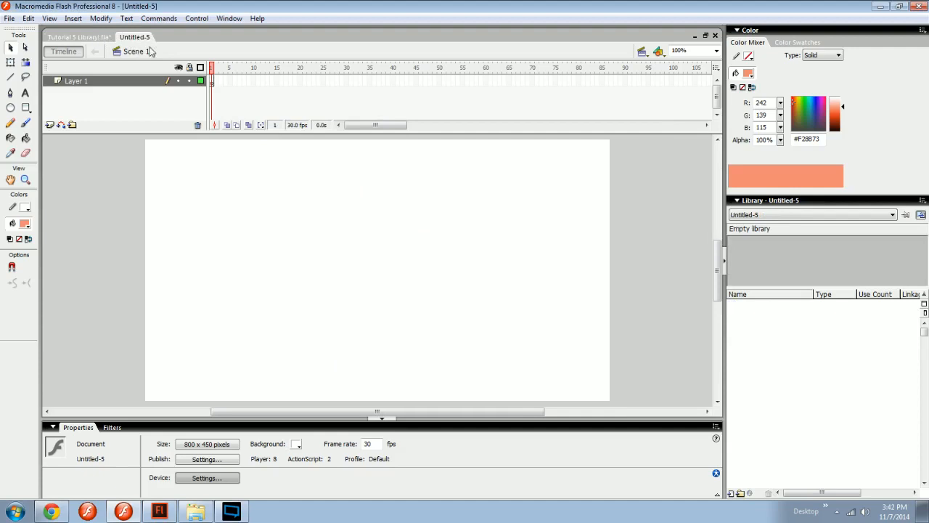
{"action": "key", "text": "b"}
{"action": "left_click", "coordinate": [804, 118]}
{"action": "left_click_drag", "start_coordinate": [807, 120], "coordinate": [812, 119]}
{"action": "left_click_drag", "start_coordinate": [840, 108], "coordinate": [840, 115]}
{"action": "mouse_move", "coordinate": [401, 219]}
{"action": "left_mouse_down"}
{"action": "mouse_move", "coordinate": [444, 249]}
{"action": "mouse_move", "coordinate": [413, 197]}
{"action": "left_mouse_up"}
Convert the blue circle into a movie clip symbol named Blue.
{"action": "key", "text": "v"}
{"action": "left_click", "coordinate": [426, 203]}
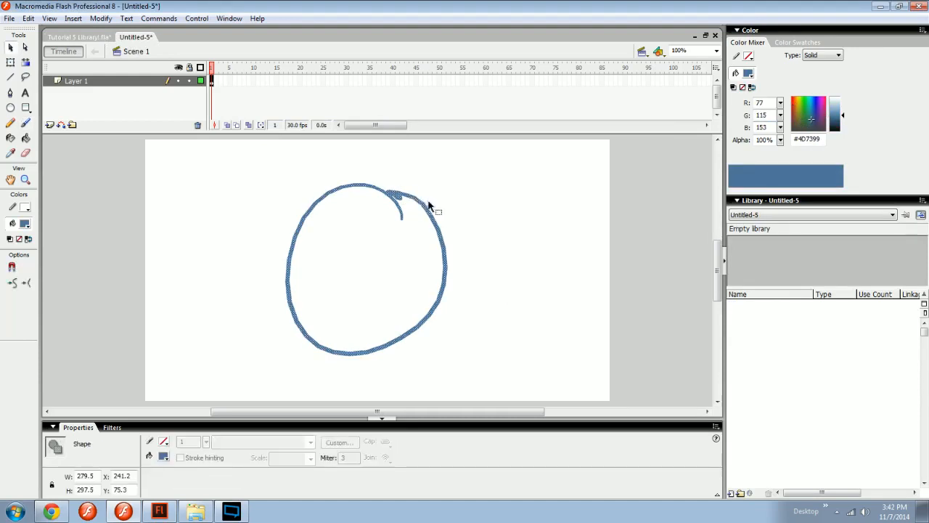
{"action": "key", "text": "F8"}
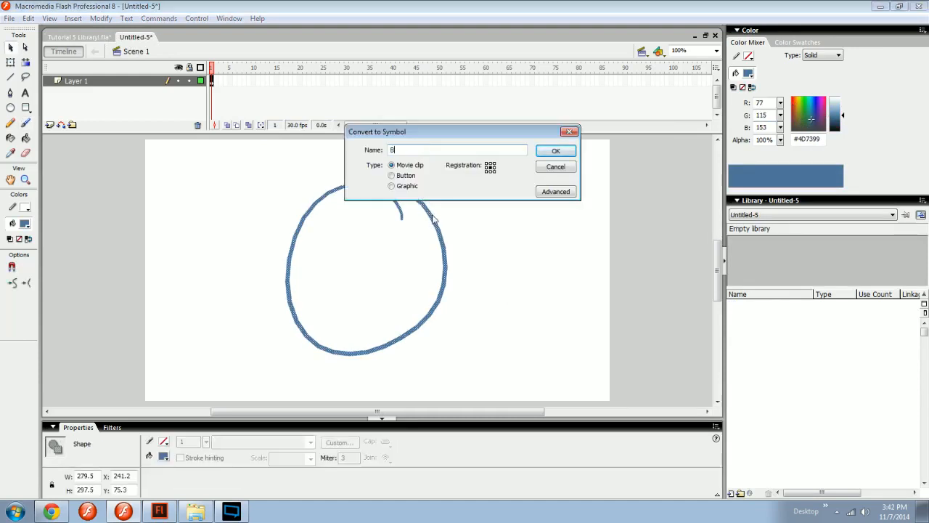
{"action": "type", "text": "Blue"}
{"action": "key", "text": "Return"}
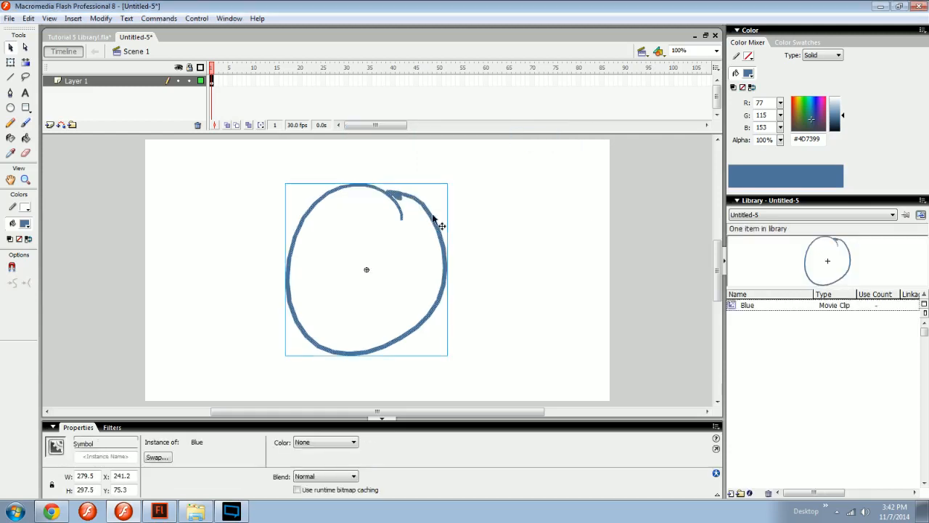
{"action": "left_click", "coordinate": [493, 238]}
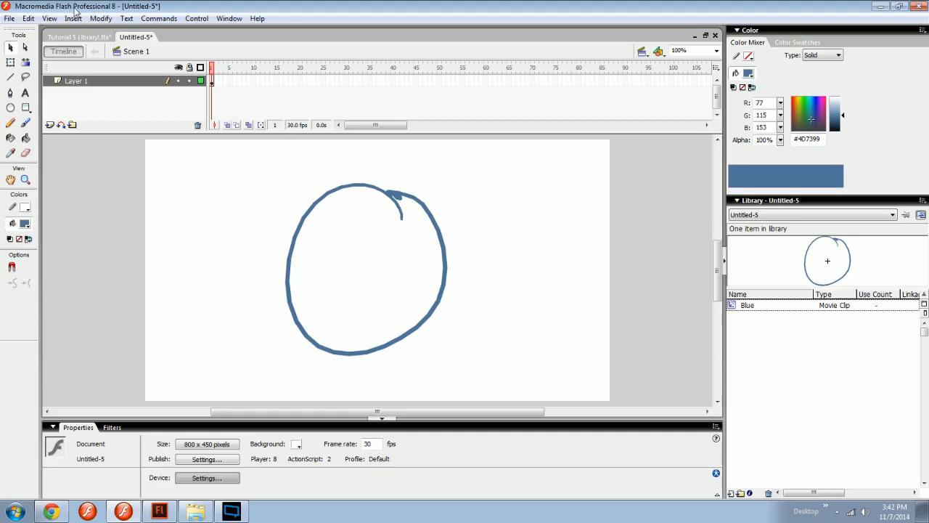
Show the library of Tutorial 5 Library!.fla from the new document, preview its symbols one by one, and switch to that document.
{"action": "left_click", "coordinate": [804, 216]}
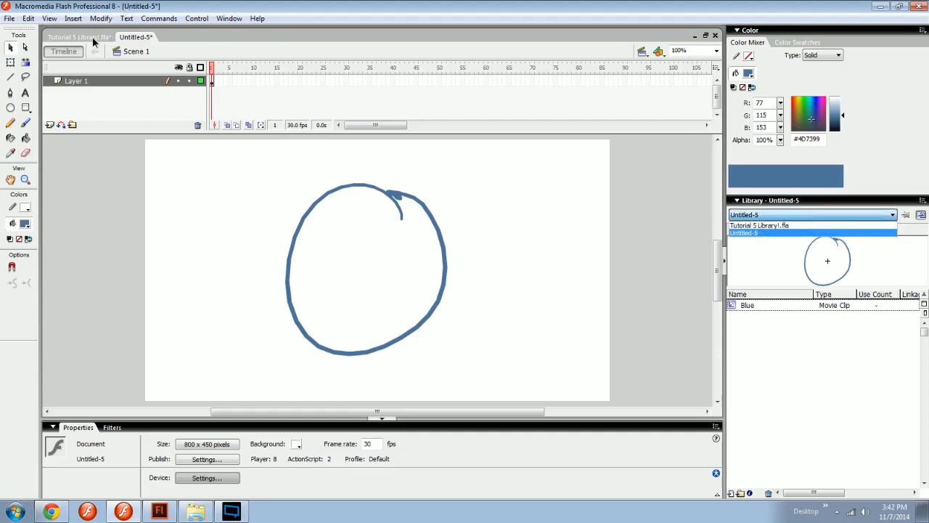
{"action": "left_click", "coordinate": [771, 226]}
{"action": "left_click", "coordinate": [774, 354]}
{"action": "key", "text": "Up"}
{"action": "key", "text": "Up"}
{"action": "key", "text": "Up"}
{"action": "key", "text": "Up"}
{"action": "key", "text": "Down"}
{"action": "key", "text": "Down"}
{"action": "key", "text": "Down"}
{"action": "key", "text": "Down"}
{"action": "key", "text": "Up"}
{"action": "key", "text": "Up"}
{"action": "key", "text": "Up"}
{"action": "key", "text": "Up"}
{"action": "key", "text": "Down"}
{"action": "key", "text": "Down"}
{"action": "key", "text": "Down"}
{"action": "key", "text": "Down"}
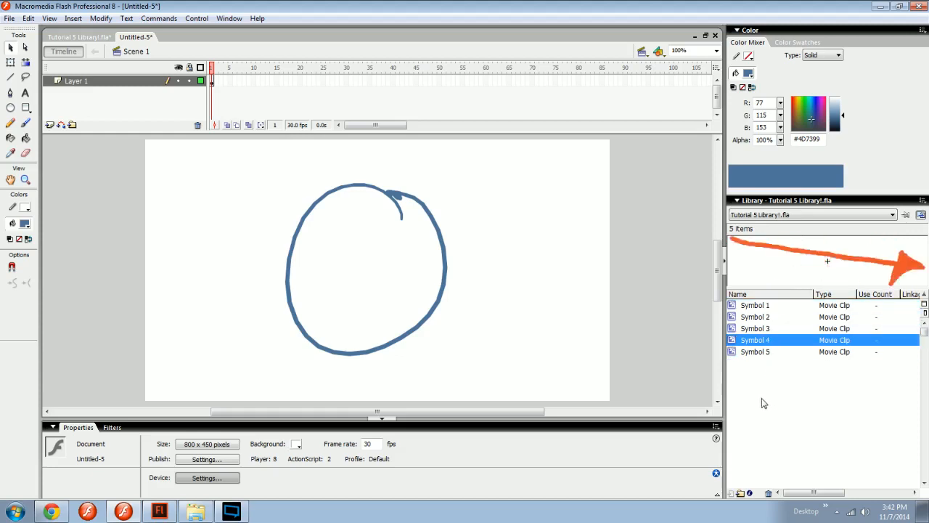
{"action": "left_click", "coordinate": [104, 36]}
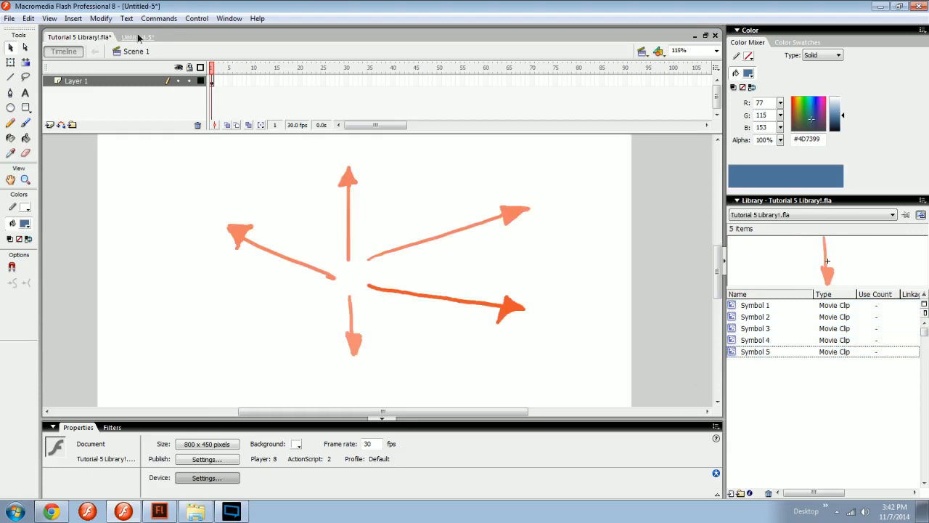
Look at the untitled document with the blue circle and return to Tutorial 5 Library!.fla.
{"action": "left_click", "coordinate": [134, 37]}
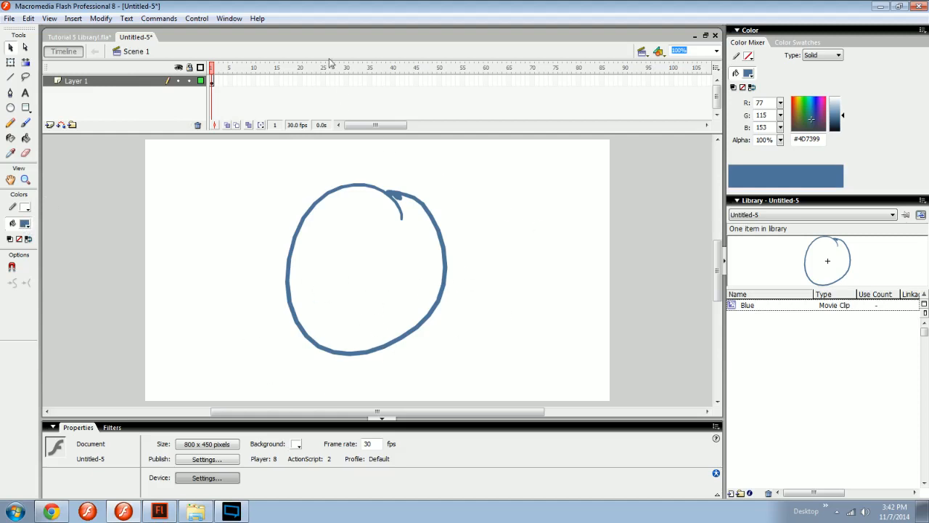
{"action": "left_click_drag", "start_coordinate": [287, 80], "coordinate": [411, 74]}
{"action": "left_click", "coordinate": [480, 90]}
{"action": "left_click_drag", "start_coordinate": [494, 218], "coordinate": [385, 294]}
{"action": "left_click", "coordinate": [421, 275]}
{"action": "left_click", "coordinate": [79, 37]}
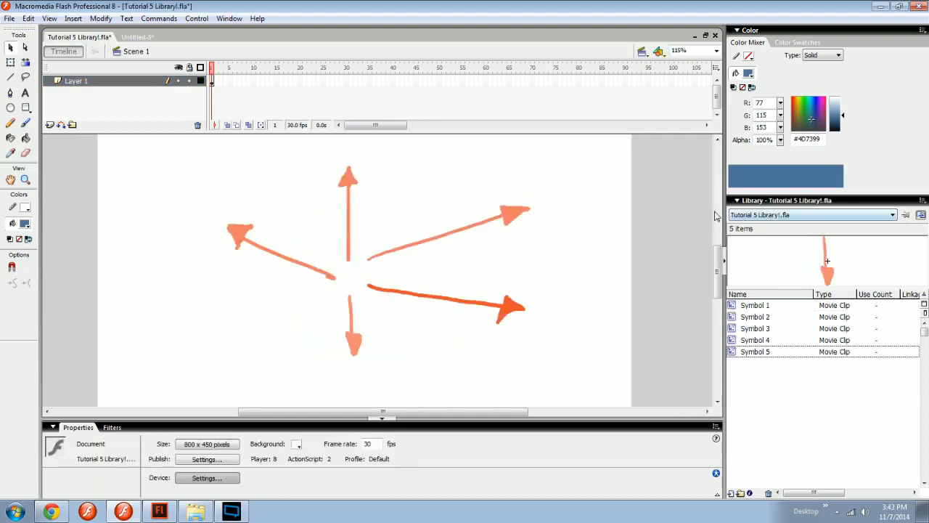
Show the Untitled-5 library from the arrow document, and switch back to the Tutorial 5 Library!.fla library.
{"action": "left_click", "coordinate": [768, 215]}
{"action": "left_click", "coordinate": [760, 233]}
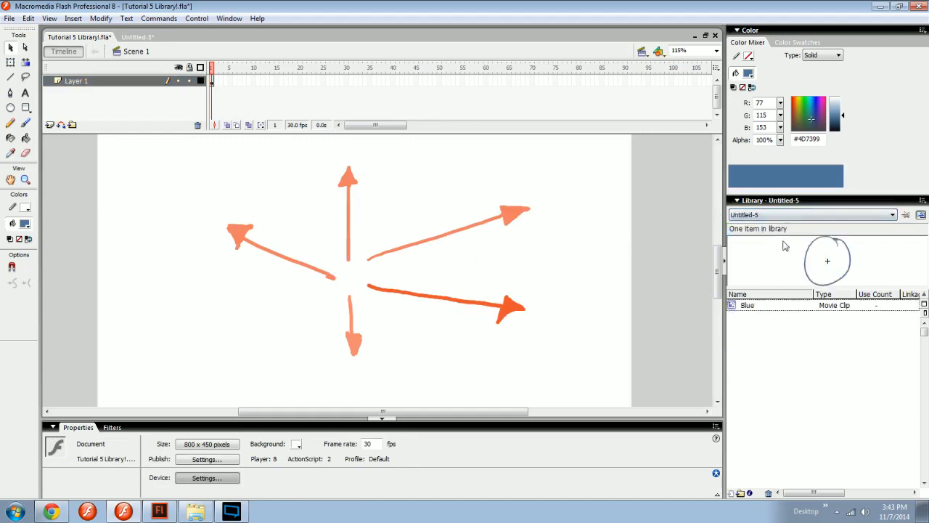
{"action": "left_click", "coordinate": [783, 215]}
{"action": "left_click", "coordinate": [771, 224]}
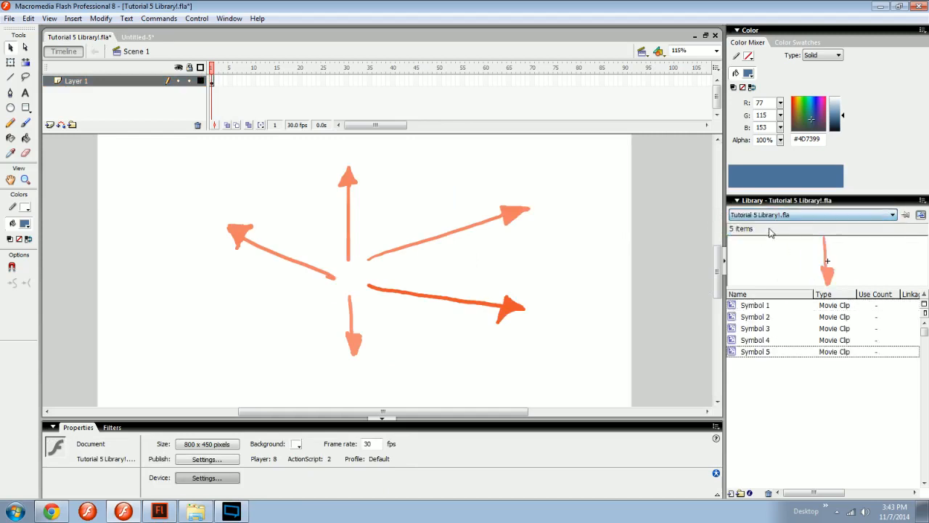
Move all five arrows together to the left side of the stage and scale the group down with Free Transform.
{"action": "left_click_drag", "start_coordinate": [568, 154], "coordinate": [285, 371]}
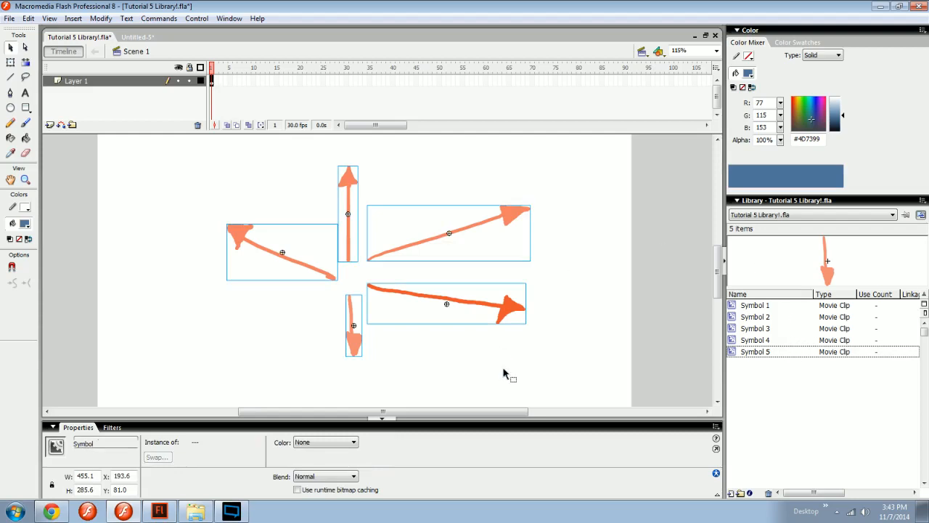
{"action": "left_click_drag", "start_coordinate": [528, 220], "coordinate": [349, 218]}
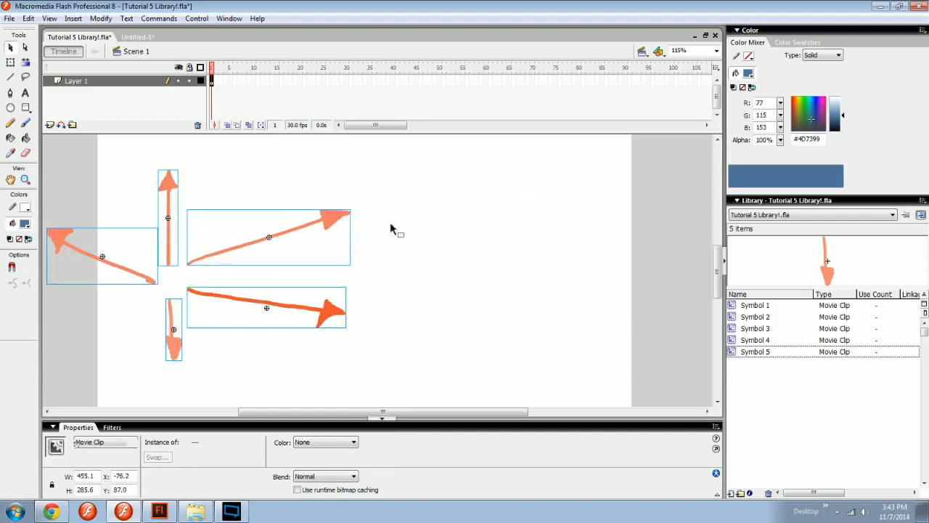
{"action": "key", "text": "q"}
{"action": "left_click_drag", "start_coordinate": [350, 360], "coordinate": [295, 326]}
{"action": "left_click", "coordinate": [336, 322]}
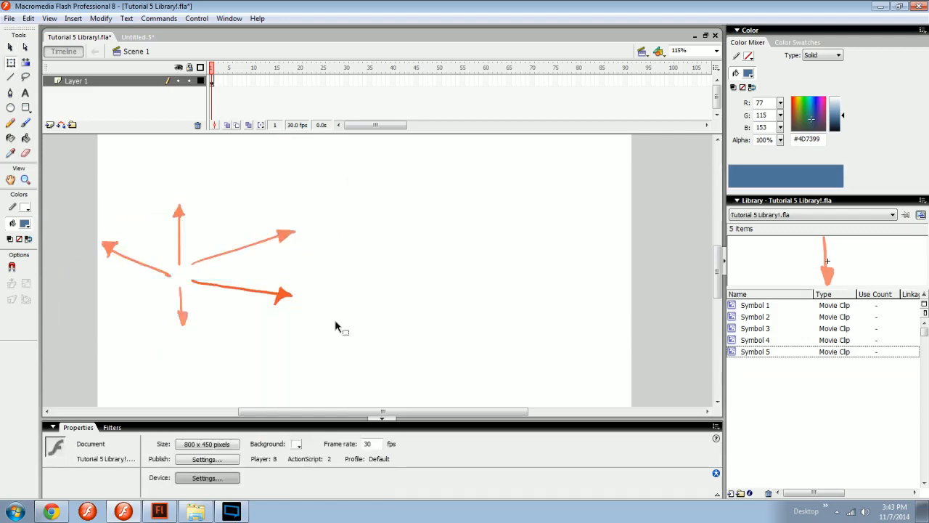
Preview the arrow symbols in the Tutorial 5 Library!.fla library one after another.
{"action": "key", "text": "space"}
{"action": "left_click_drag", "start_coordinate": [682, 279], "coordinate": [646, 273]}
{"action": "left_click", "coordinate": [756, 305]}
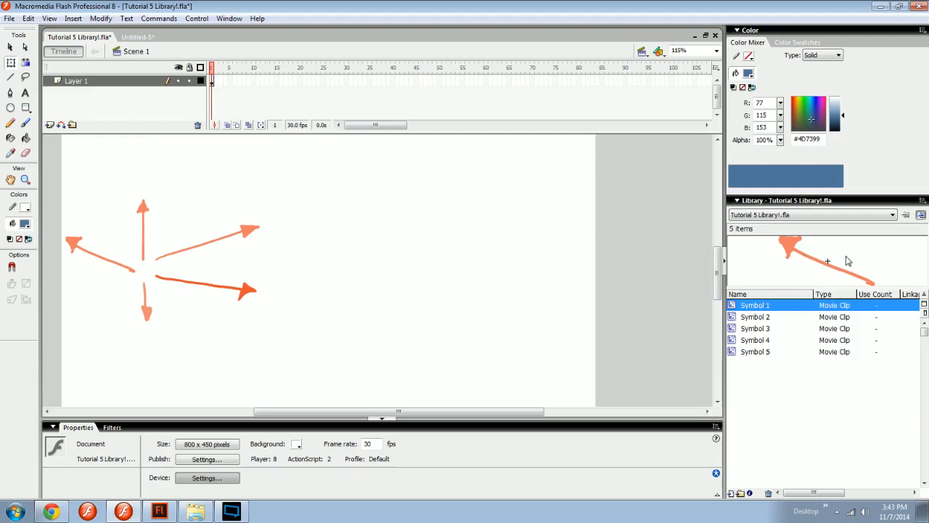
{"action": "left_click", "coordinate": [760, 319]}
{"action": "left_click", "coordinate": [772, 339]}
{"action": "left_click", "coordinate": [772, 349]}
{"action": "left_click", "coordinate": [765, 316]}
{"action": "left_click", "coordinate": [767, 308]}
{"action": "left_click", "coordinate": [768, 316]}
{"action": "left_click", "coordinate": [771, 329]}
{"action": "left_click", "coordinate": [769, 339]}
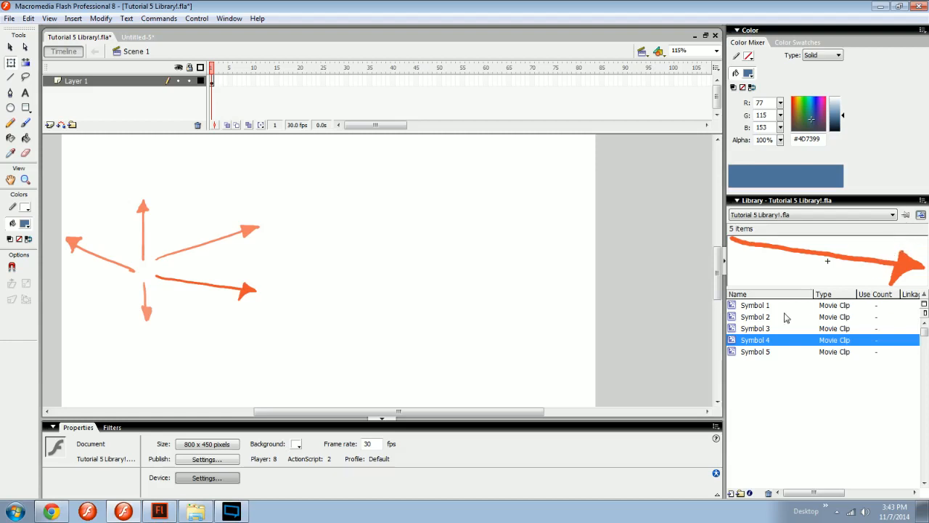
Place two instances of Symbol 1 from the library on the right half of the stage, one above the other.
{"action": "left_click", "coordinate": [764, 305]}
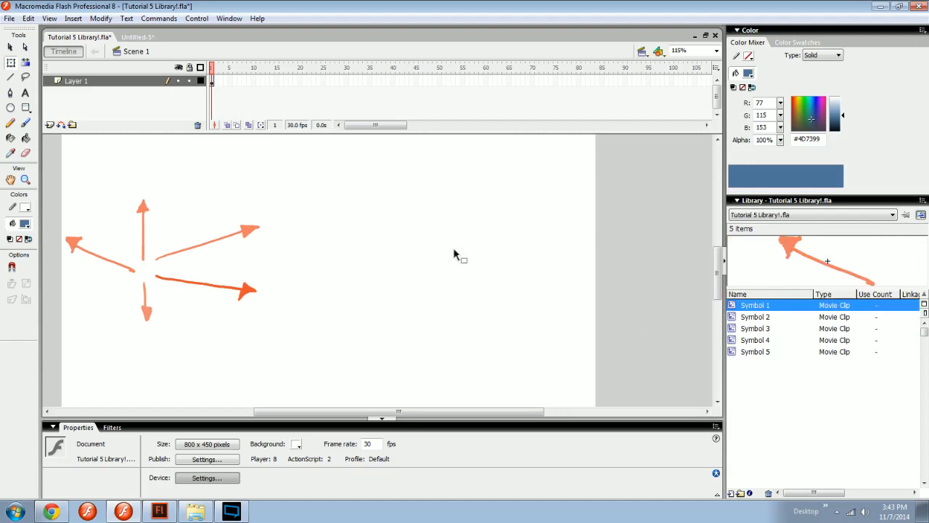
{"action": "left_click_drag", "start_coordinate": [752, 309], "coordinate": [459, 271]}
{"action": "left_click_drag", "start_coordinate": [798, 253], "coordinate": [459, 198]}
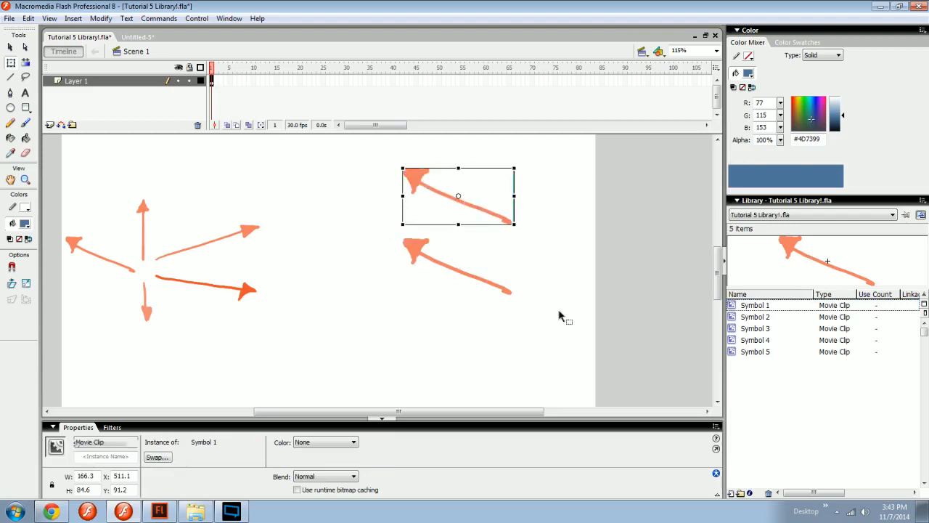
Place Symbol 2 and Symbol 3 together on the stage beside the small arrow group, and delete both instances.
{"action": "left_click_drag", "start_coordinate": [530, 318], "coordinate": [589, 279]}
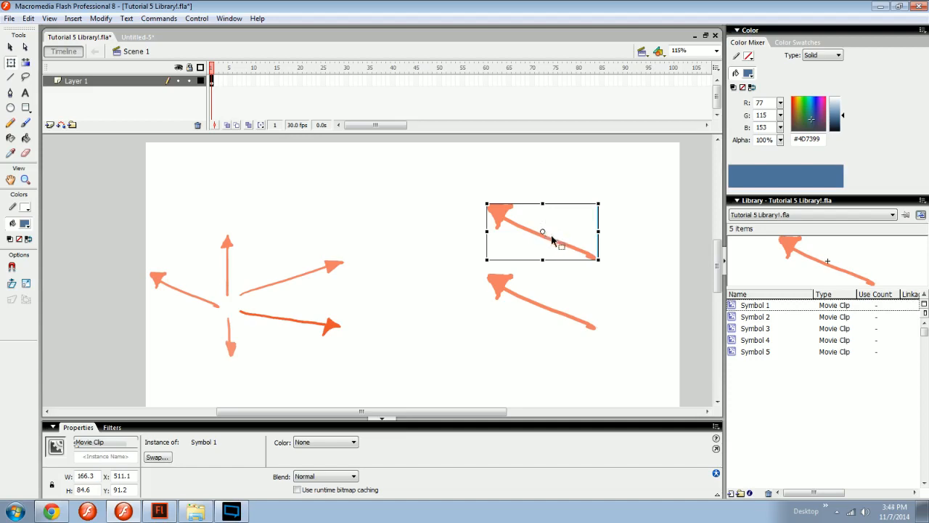
{"action": "left_click", "coordinate": [748, 317]}
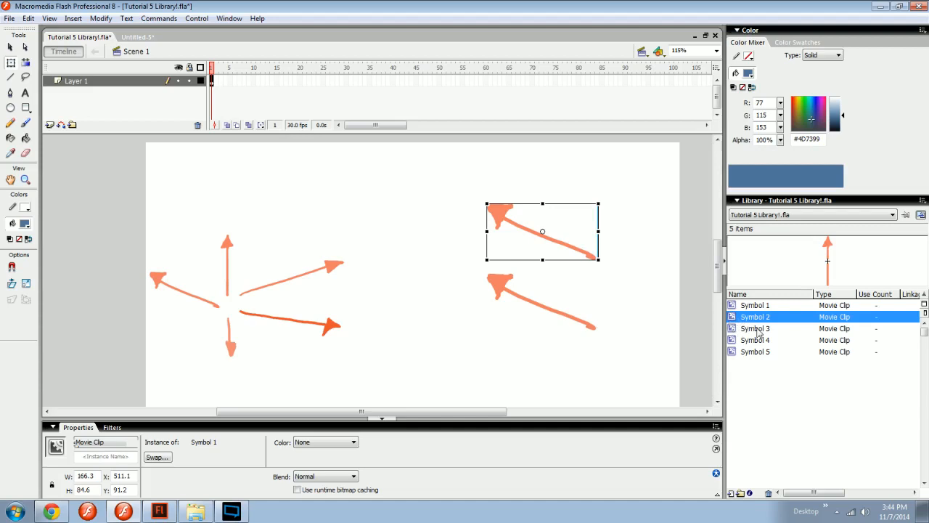
{"action": "left_click", "coordinate": [757, 332], "text": "shift"}
{"action": "left_click_drag", "start_coordinate": [757, 332], "coordinate": [426, 344]}
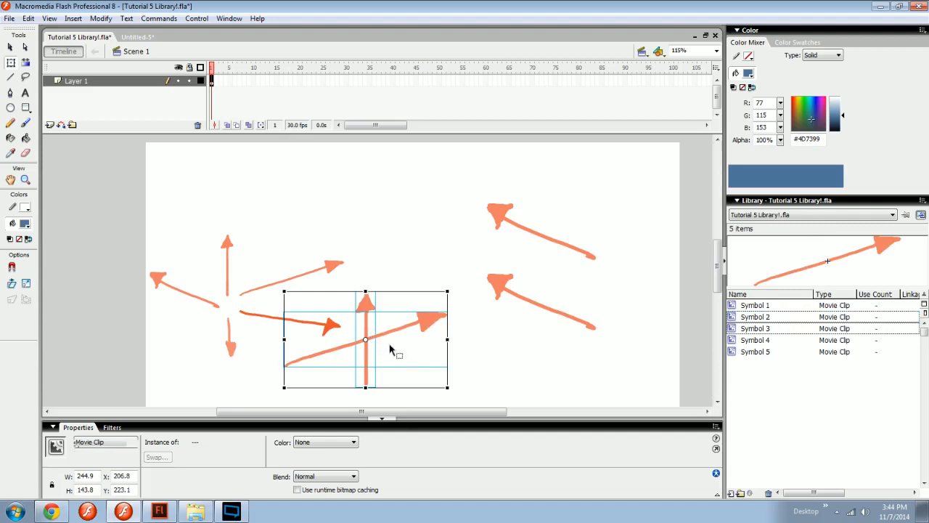
{"action": "key", "text": "Delete"}
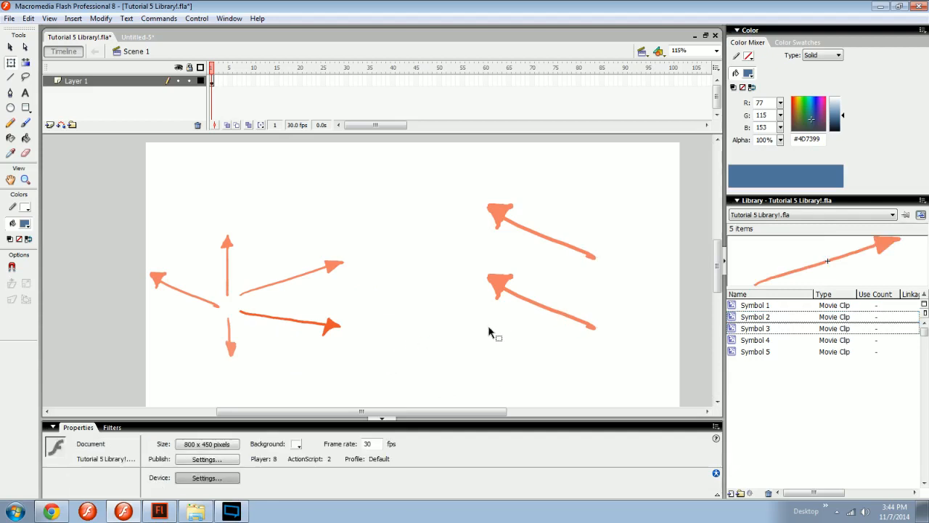
Enlarge the library preview area to examine Symbols 1 to 4, and shrink it back to a small size.
{"action": "left_click_drag", "start_coordinate": [766, 289], "coordinate": [769, 350]}
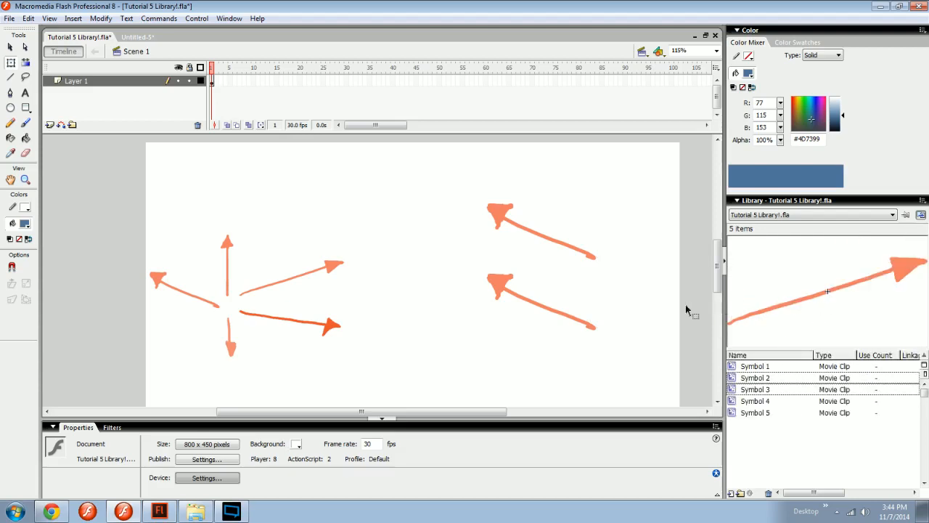
{"action": "left_click", "coordinate": [793, 403]}
{"action": "left_click", "coordinate": [769, 389]}
{"action": "left_click", "coordinate": [770, 366]}
{"action": "left_click", "coordinate": [774, 378]}
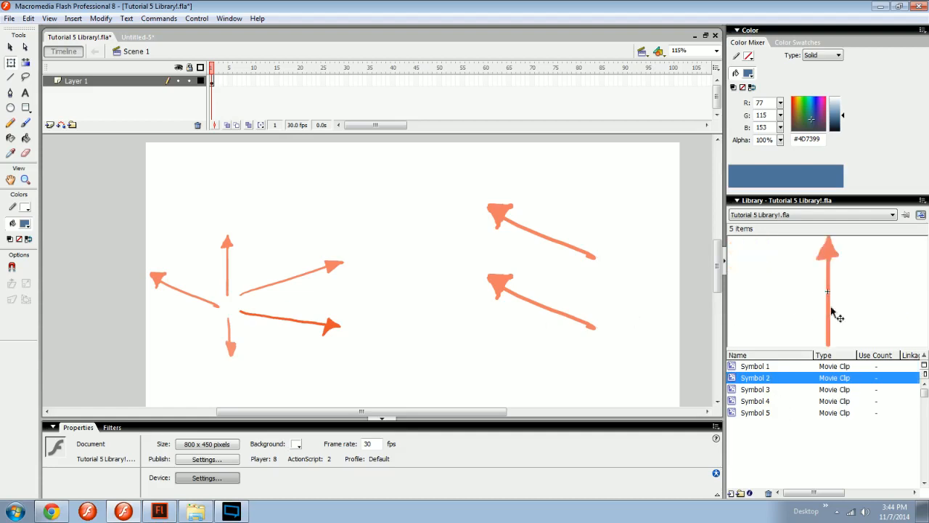
{"action": "mouse_move", "coordinate": [789, 349]}
{"action": "left_mouse_down"}
{"action": "mouse_move", "coordinate": [779, 279]}
{"action": "mouse_move", "coordinate": [799, 418]}
{"action": "left_mouse_up"}
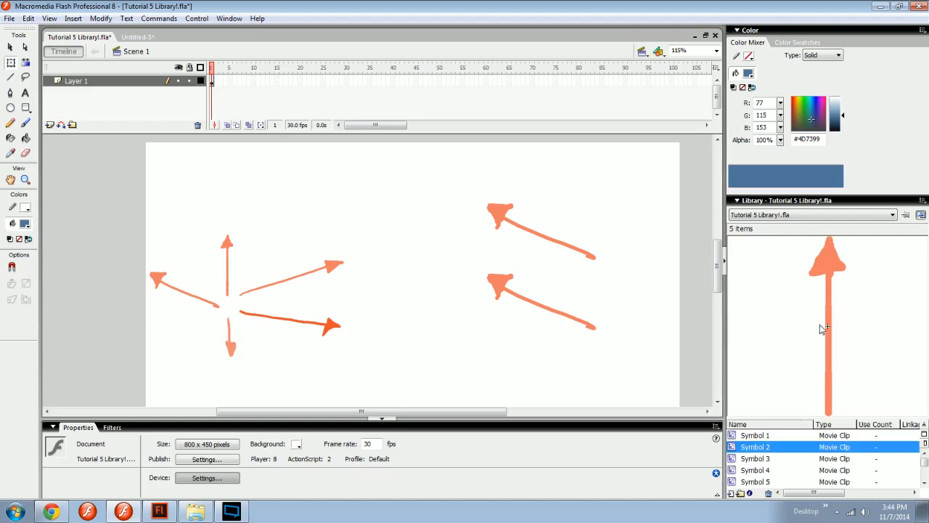
{"action": "left_click", "coordinate": [781, 421]}
{"action": "left_click_drag", "start_coordinate": [784, 418], "coordinate": [792, 280]}
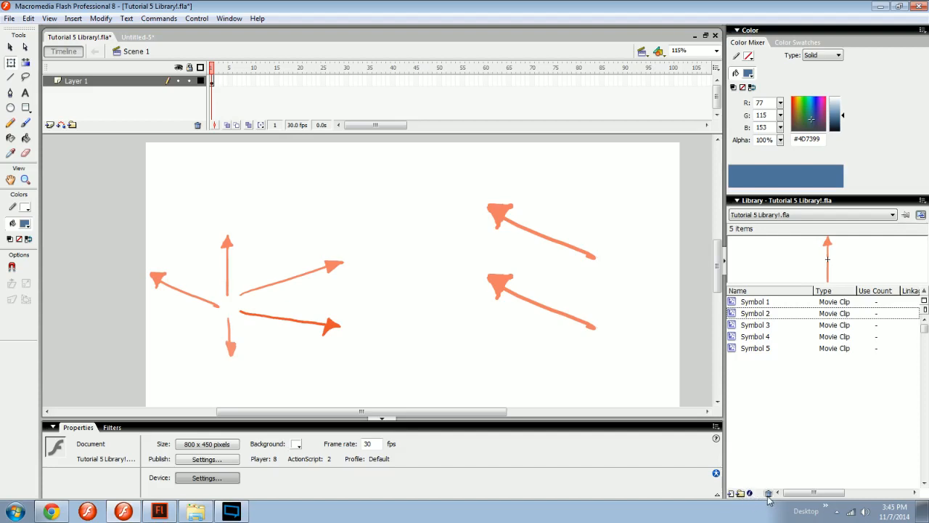
Examine the library's Type, Use Count and Linkage columns and compare the symbols with the small arrows on the stage.
{"action": "mouse_move", "coordinate": [813, 494]}
{"action": "left_mouse_down"}
{"action": "mouse_move", "coordinate": [883, 493]}
{"action": "mouse_move", "coordinate": [817, 498]}
{"action": "left_mouse_up"}
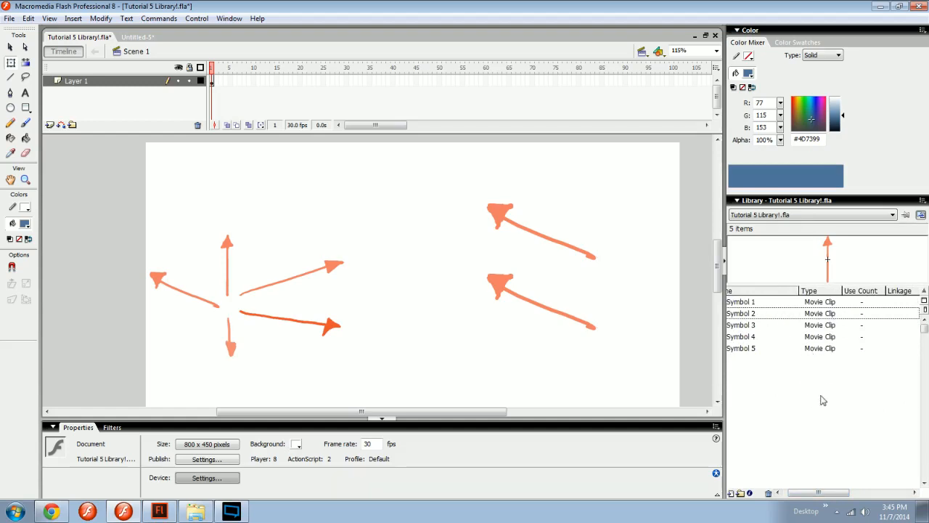
{"action": "left_click", "coordinate": [867, 313]}
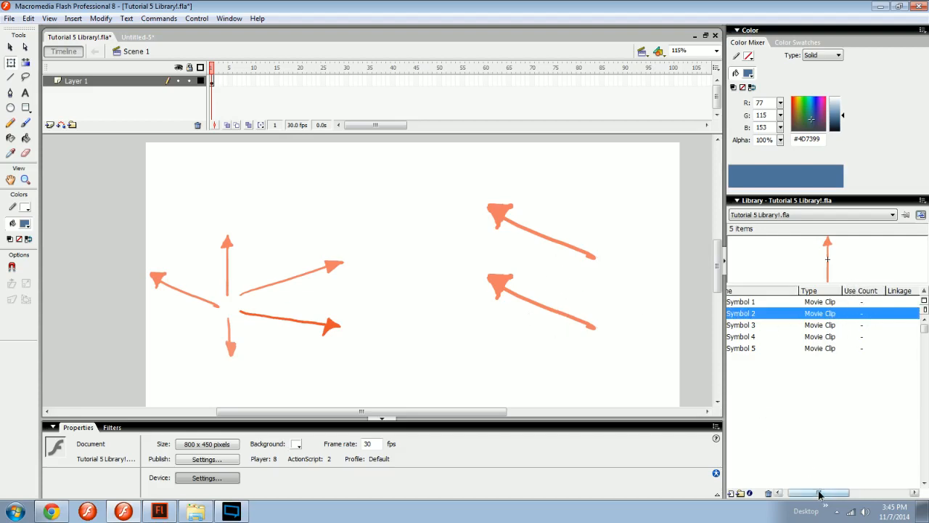
{"action": "left_click_drag", "start_coordinate": [824, 494], "coordinate": [818, 494]}
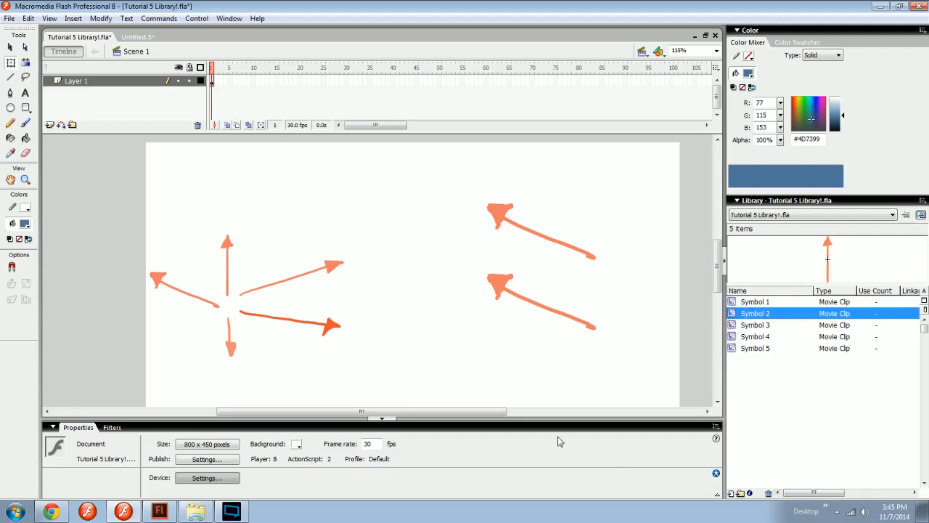
{"action": "left_click", "coordinate": [161, 281]}
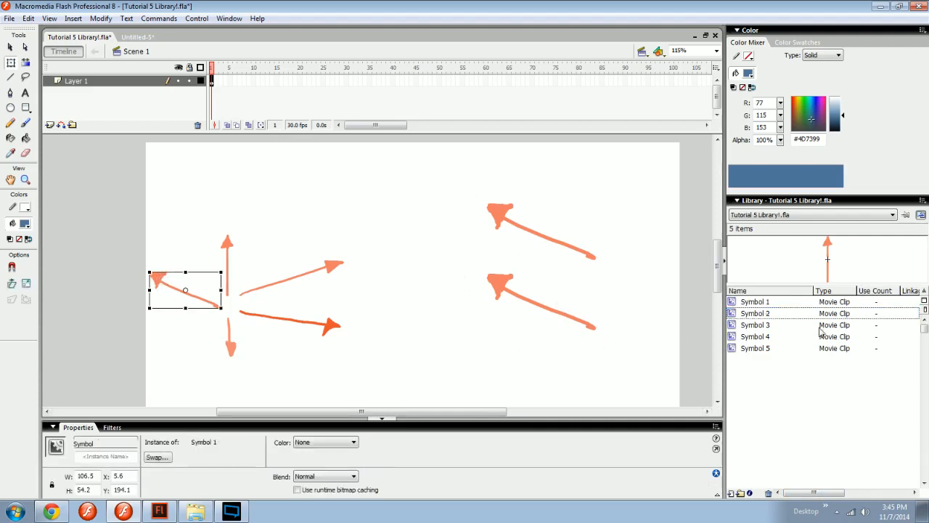
{"action": "left_click", "coordinate": [768, 304]}
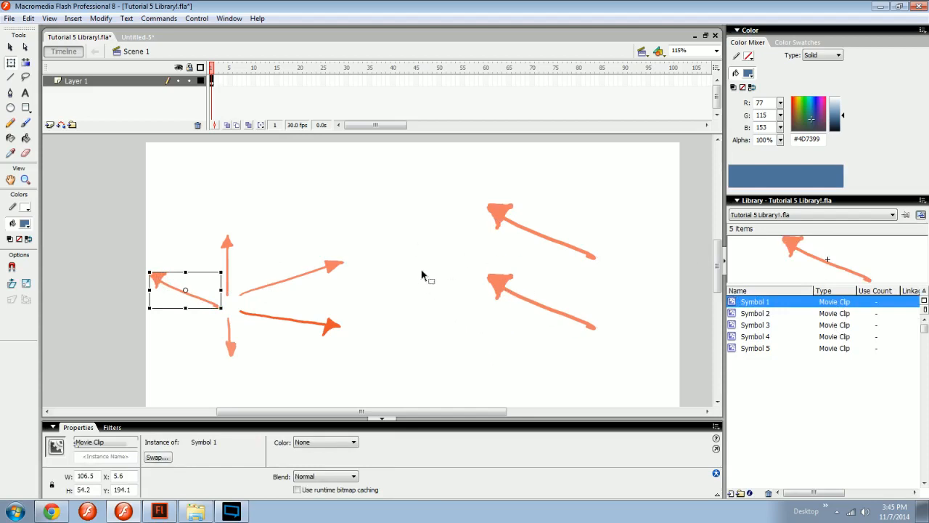
{"action": "left_click_drag", "start_coordinate": [339, 192], "coordinate": [228, 393]}
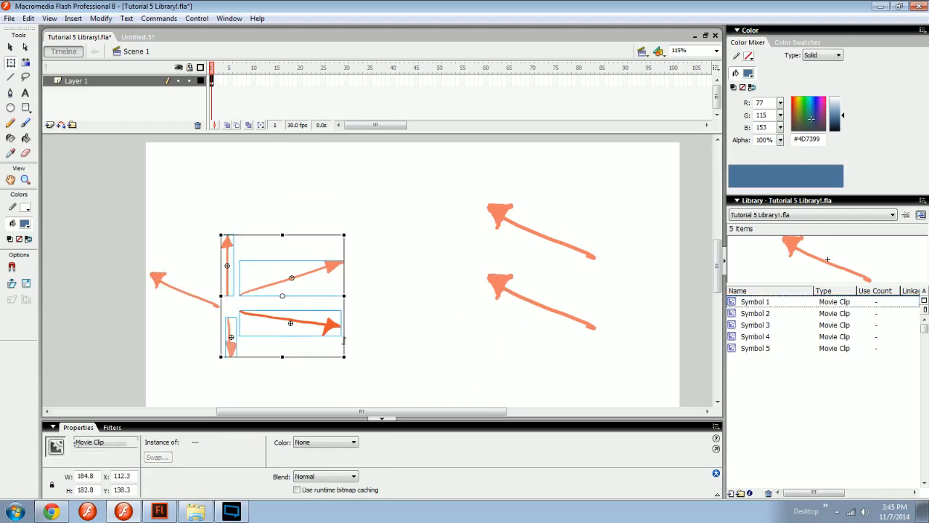
Update the use counts of the library symbols immediately and deselect the arrows on the stage.
{"action": "right_click", "coordinate": [835, 389]}
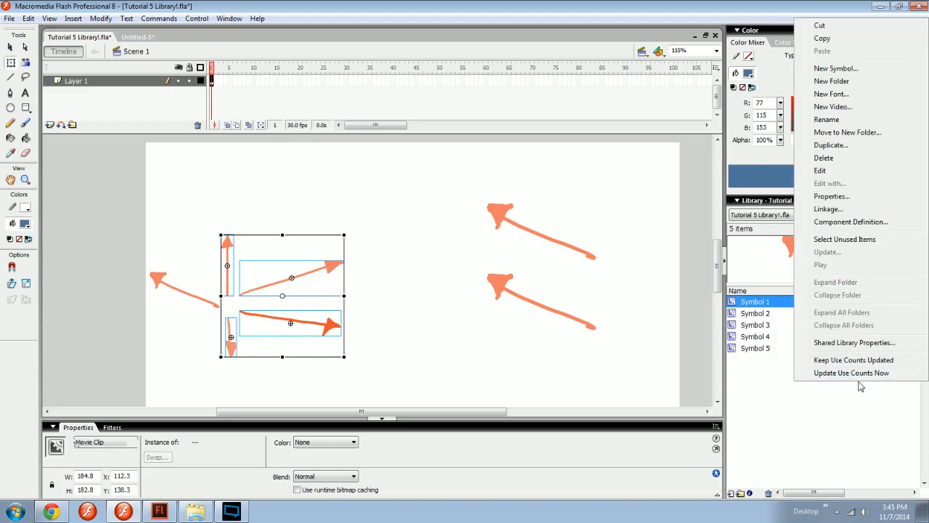
{"action": "left_click", "coordinate": [847, 403]}
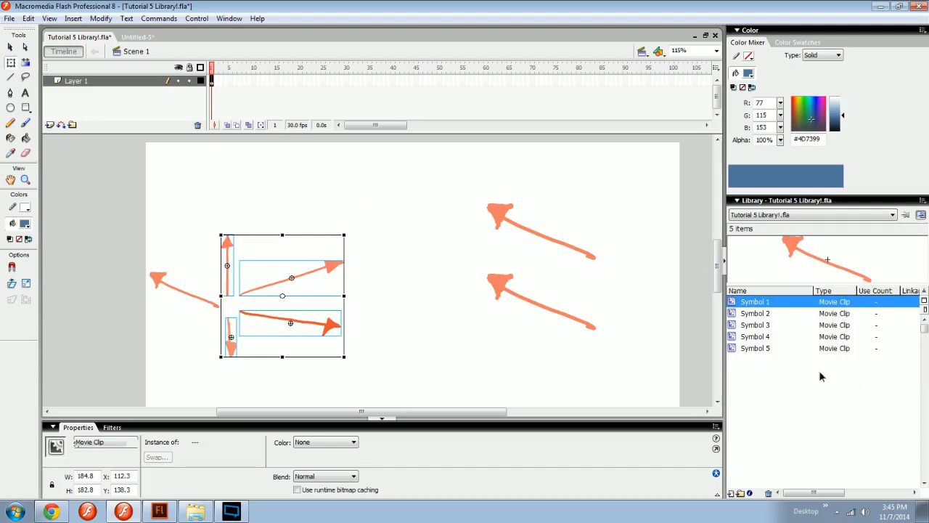
{"action": "right_click", "coordinate": [821, 376]}
{"action": "left_click", "coordinate": [906, 433]}
{"action": "right_click", "coordinate": [900, 396]}
{"action": "left_click", "coordinate": [856, 420]}
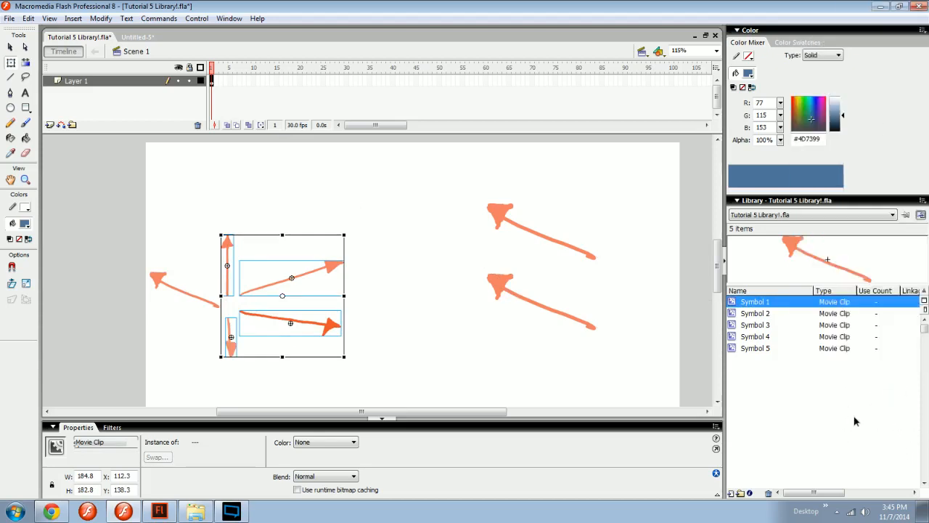
{"action": "right_click", "coordinate": [732, 422]}
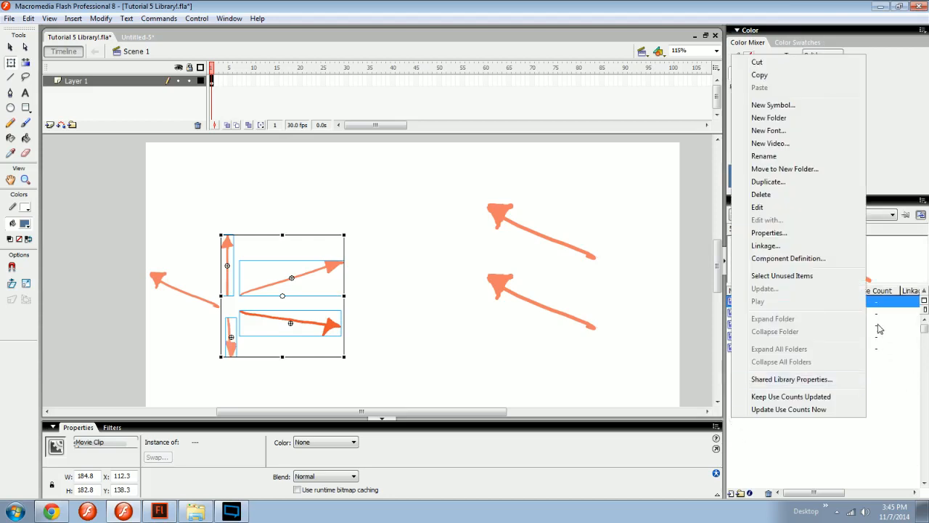
{"action": "left_click", "coordinate": [777, 413]}
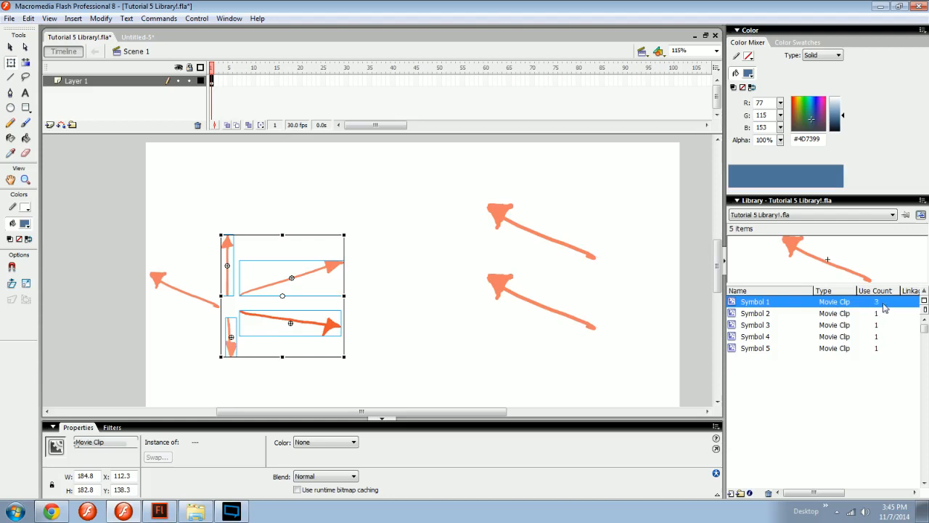
{"action": "right_click", "coordinate": [828, 361]}
{"action": "left_click", "coordinate": [778, 378]}
{"action": "left_click", "coordinate": [638, 299]}
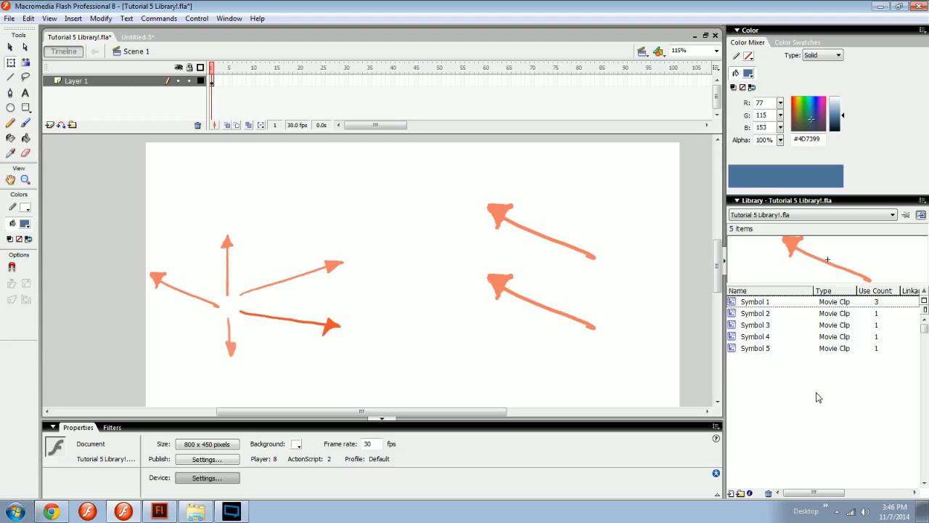
Brush a blue squiggle about 93 by 141 px between the arrow groups, open Convert to Symbol for it, and discard both.
{"action": "left_click", "coordinate": [768, 303]}
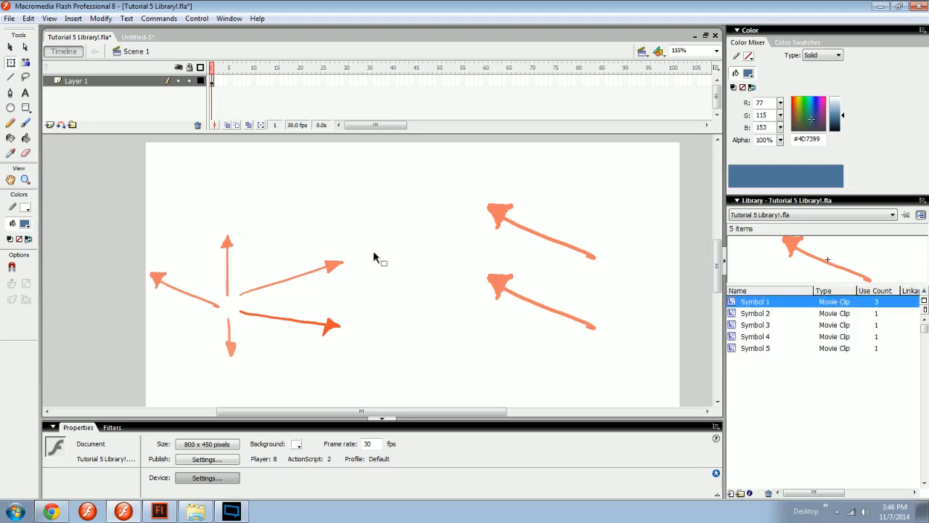
{"action": "left_click", "coordinate": [390, 266]}
{"action": "key", "text": "b"}
{"action": "left_click_drag", "start_coordinate": [382, 252], "coordinate": [416, 341]}
{"action": "key", "text": "v"}
{"action": "left_click", "coordinate": [429, 276]}
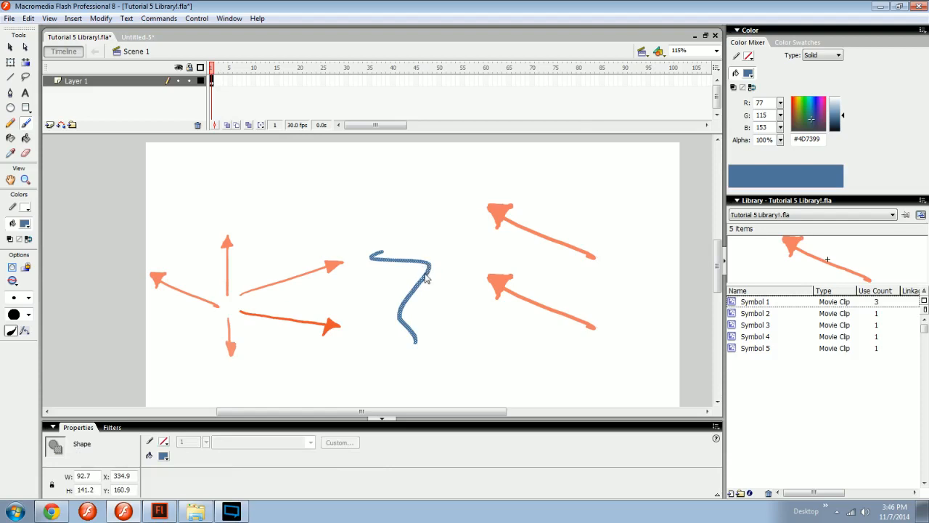
{"action": "key", "text": "F8"}
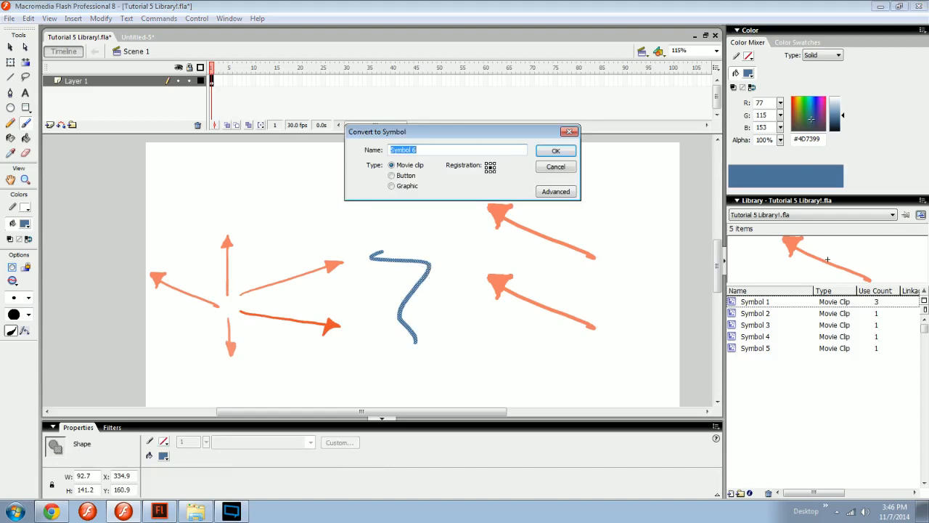
{"action": "left_click", "coordinate": [556, 167]}
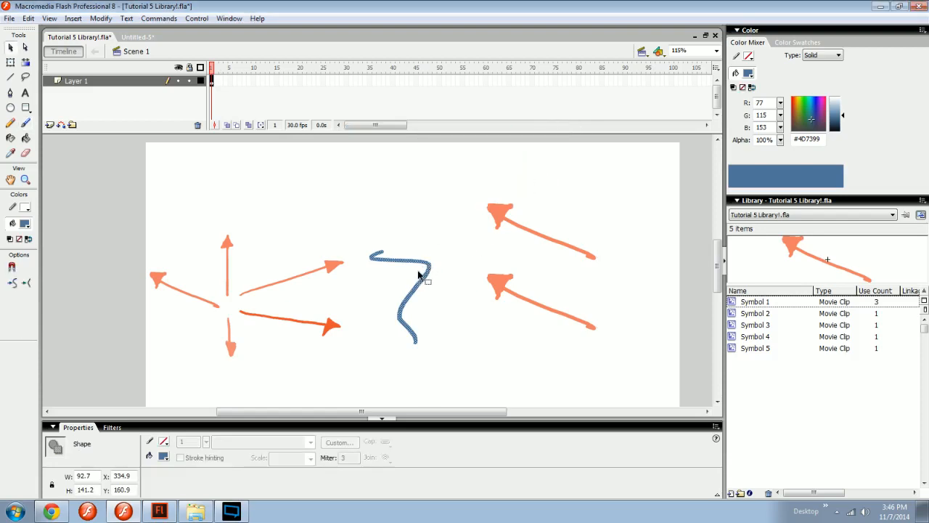
{"action": "key", "text": "Delete"}
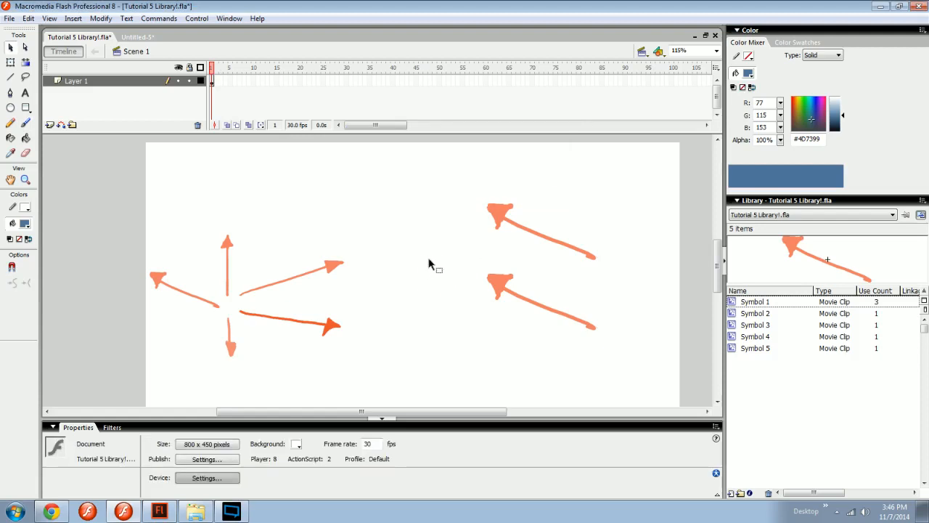
Create a new movie clip symbol with the default name and brush a wavy blue line about 529 by 384 px inside it.
{"action": "left_click", "coordinate": [732, 495]}
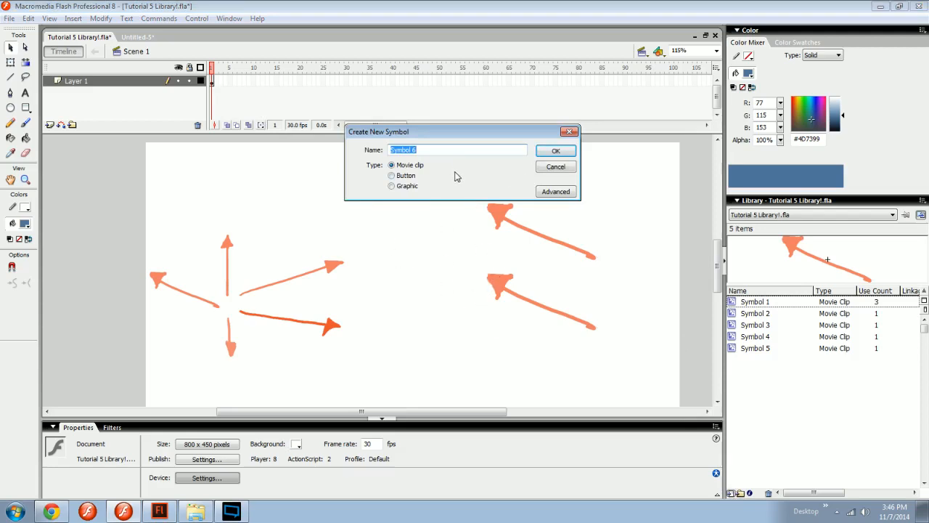
{"action": "left_click", "coordinate": [555, 154]}
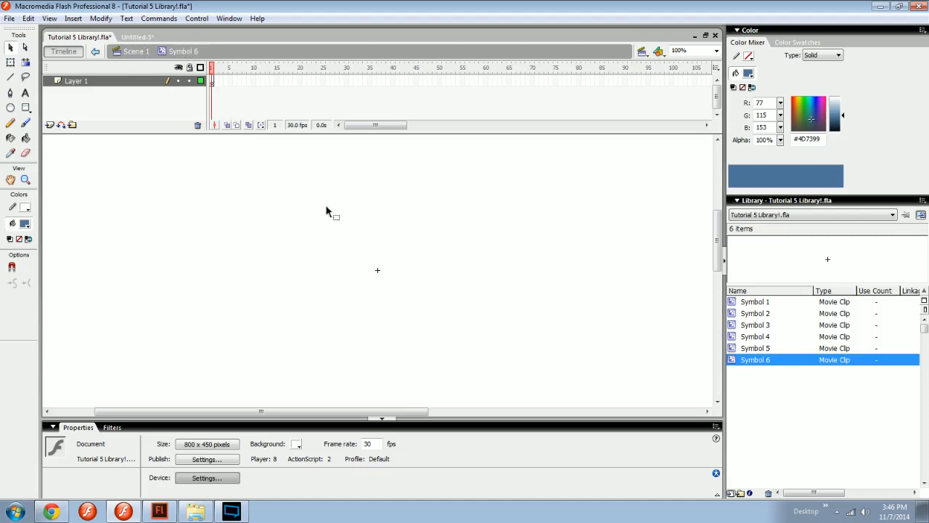
{"action": "key", "text": "b"}
{"action": "mouse_move", "coordinate": [387, 179]}
{"action": "left_mouse_down"}
{"action": "mouse_move", "coordinate": [370, 389]}
{"action": "mouse_move", "coordinate": [385, 183]}
{"action": "left_mouse_up"}
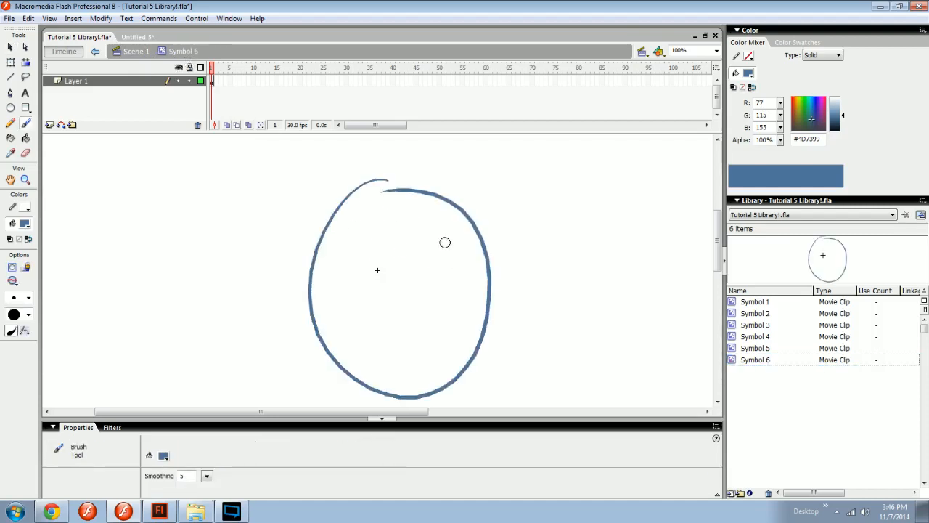
{"action": "key", "text": "ctrl+z"}
{"action": "mouse_move", "coordinate": [293, 218]}
{"action": "left_mouse_down"}
{"action": "mouse_move", "coordinate": [310, 192]}
{"action": "mouse_move", "coordinate": [574, 265]}
{"action": "left_mouse_up"}
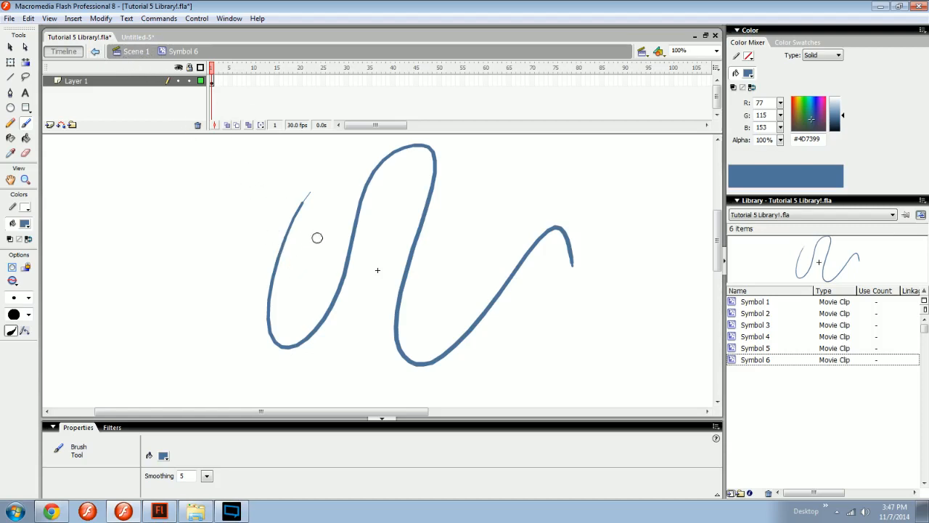
Return to Scene 1 and place an instance of the wavy line symbol across the middle of the stage.
{"action": "left_click", "coordinate": [136, 50]}
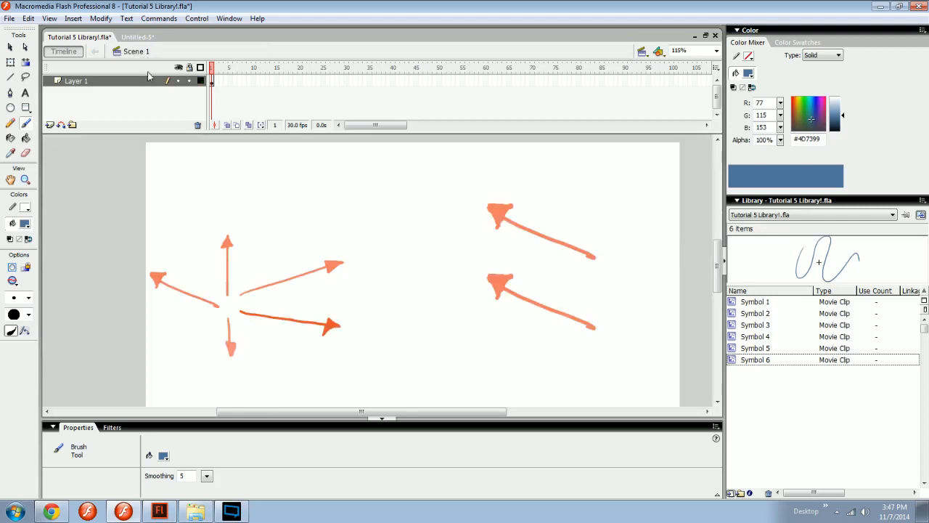
{"action": "key", "text": "space"}
{"action": "left_click_drag", "start_coordinate": [416, 287], "coordinate": [386, 285]}
{"action": "key", "text": "v"}
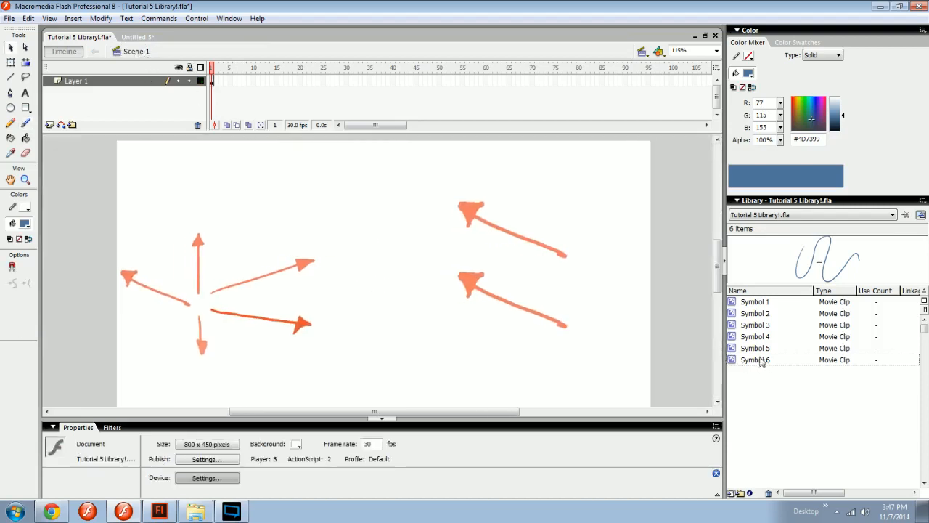
{"action": "left_click", "coordinate": [760, 361]}
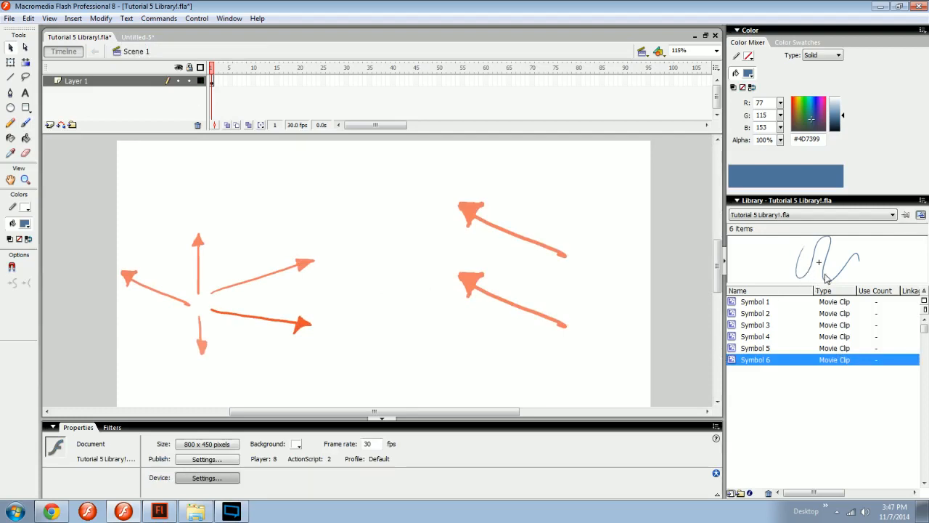
{"action": "left_click_drag", "start_coordinate": [843, 263], "coordinate": [401, 280]}
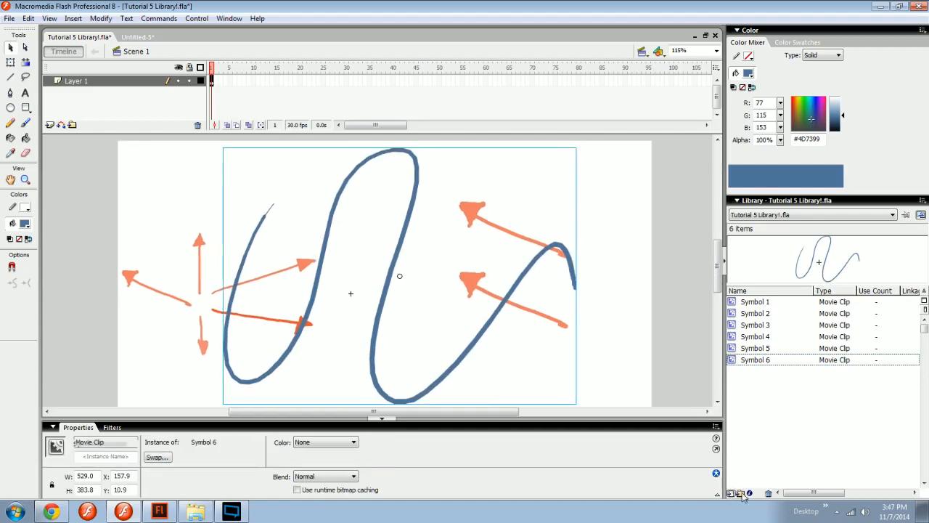
{"action": "left_click", "coordinate": [532, 389]}
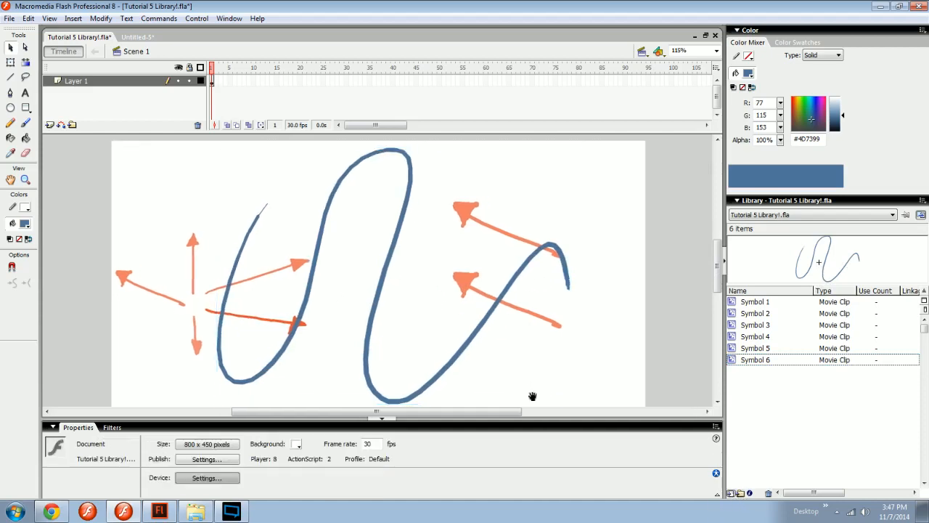
Create a library folder named FOLDING and add a layer folder to the timeline.
{"action": "left_click", "coordinate": [740, 493]}
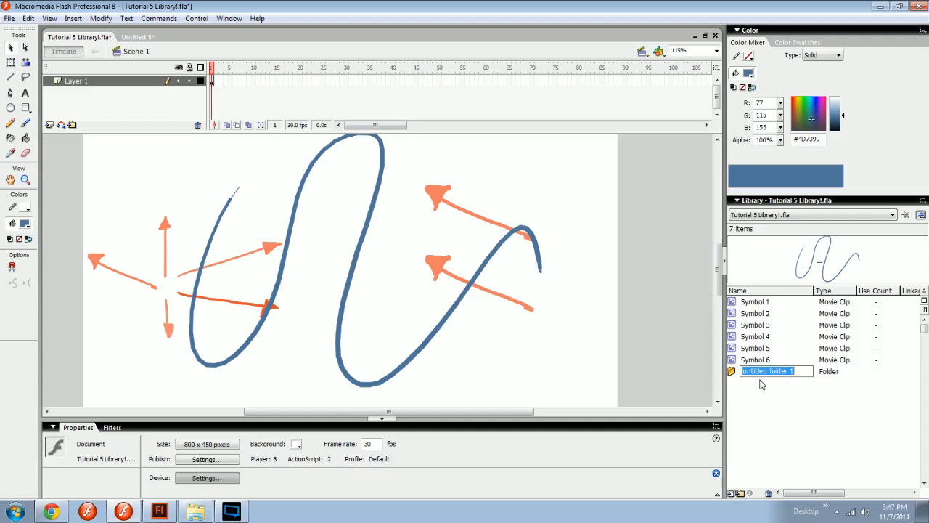
{"action": "type", "text": "FOLDING"}
{"action": "key", "text": "Return"}
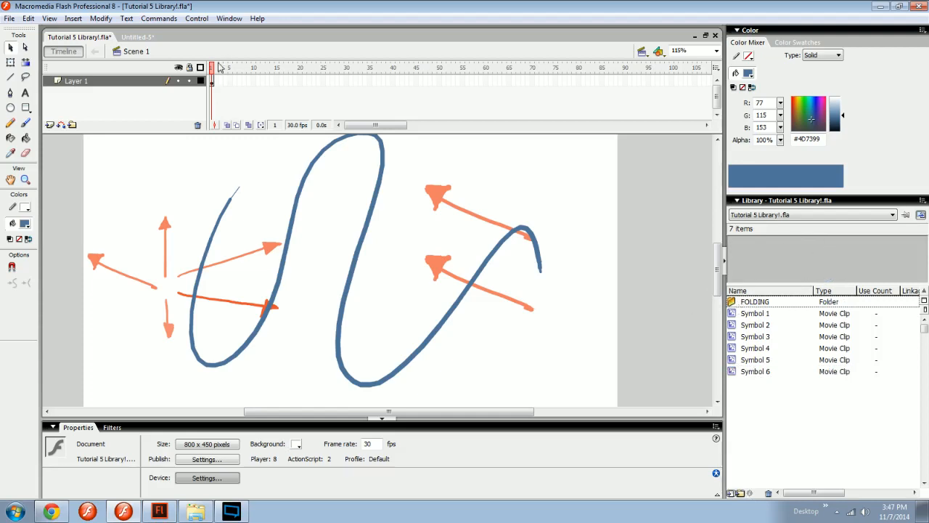
{"action": "left_click", "coordinate": [72, 125]}
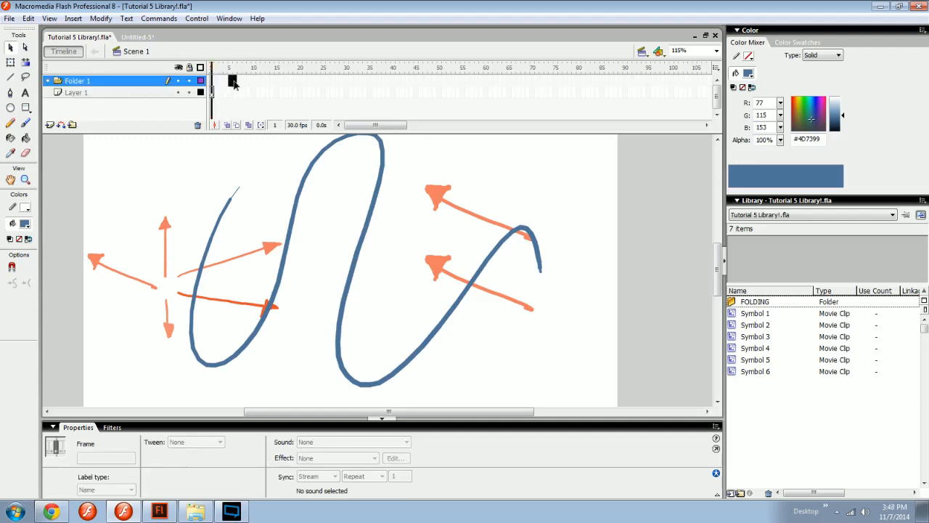
Move Symbol 1 and Symbol 2 into the FOLDING library folder and expand it, keeping its name.
{"action": "left_click", "coordinate": [760, 313]}
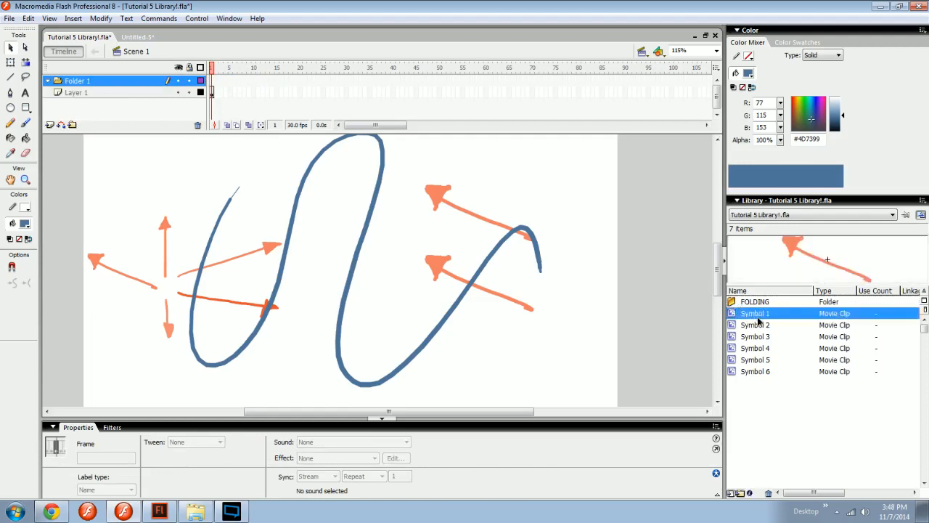
{"action": "left_click_drag", "start_coordinate": [764, 306], "coordinate": [761, 303]}
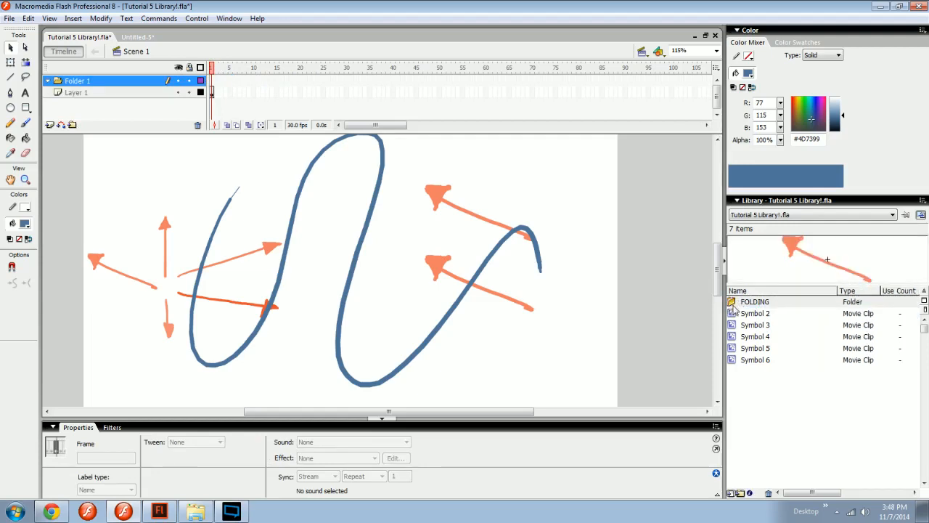
{"action": "left_click_drag", "start_coordinate": [748, 318], "coordinate": [759, 305]}
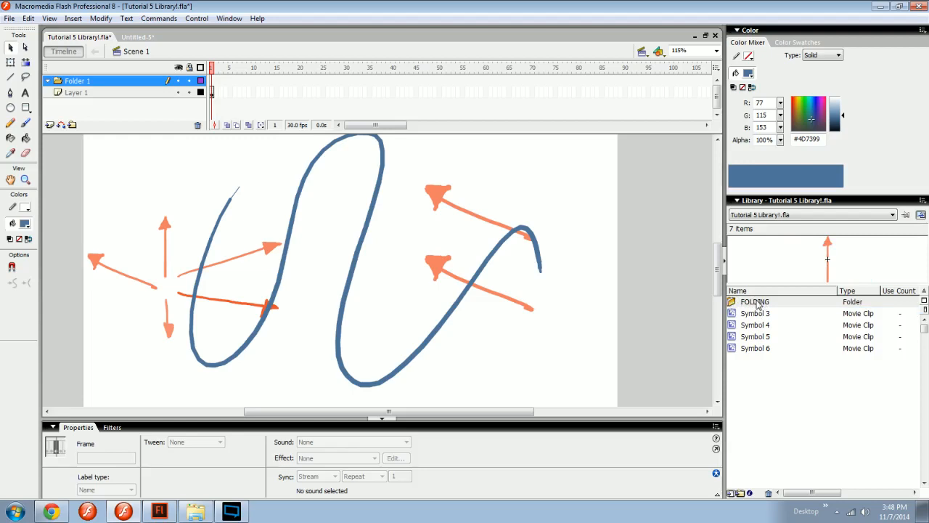
{"action": "left_click", "coordinate": [734, 302]}
{"action": "double_click", "coordinate": [755, 301]}
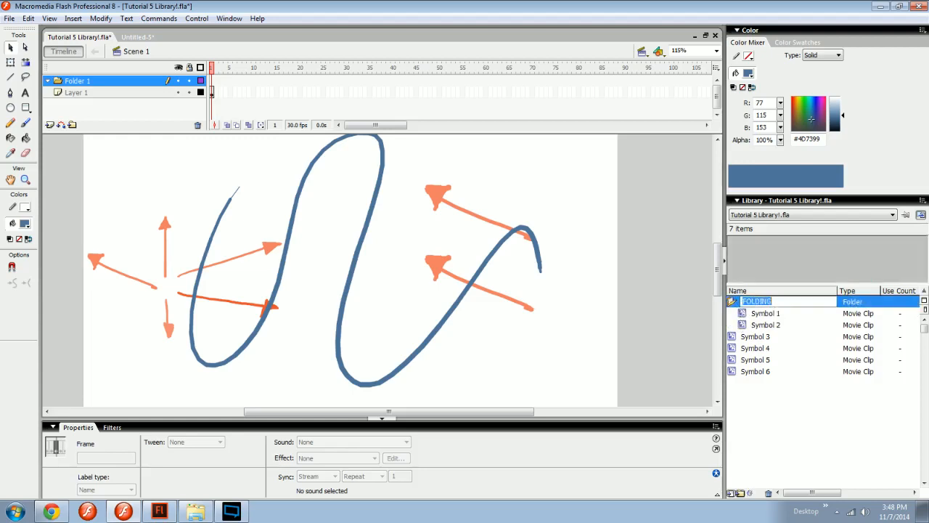
{"action": "key", "text": "Return"}
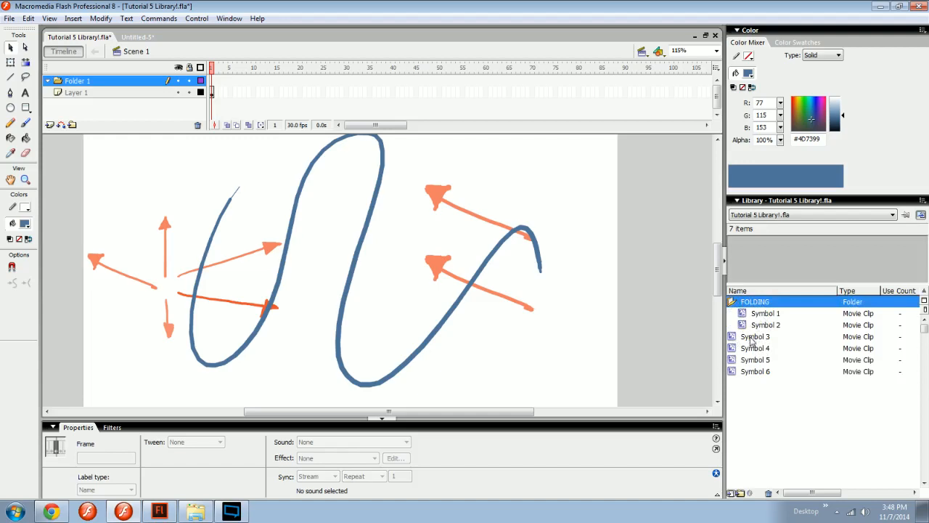
Preview Symbol 1 and Symbol 2 inside the FOLDING folder.
{"action": "left_click", "coordinate": [760, 315]}
{"action": "left_click", "coordinate": [764, 328]}
{"action": "left_click", "coordinate": [763, 315]}
{"action": "left_click", "coordinate": [758, 326]}
{"action": "left_click", "coordinate": [752, 302]}
{"action": "left_click", "coordinate": [766, 314]}
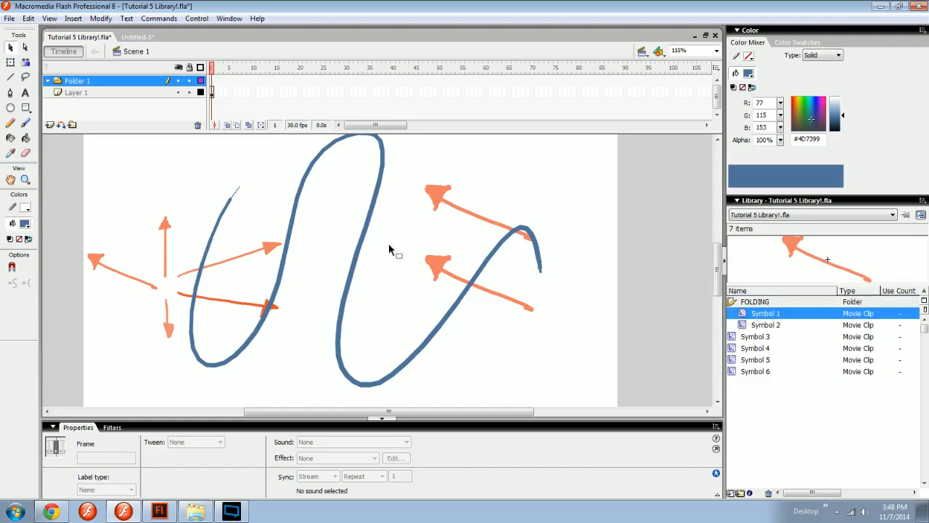
Move the wavy line instance to X 186.6, Y 39.6 and select all the instances on the stage.
{"action": "left_click", "coordinate": [379, 272]}
{"action": "left_click_drag", "start_coordinate": [359, 249], "coordinate": [380, 268]}
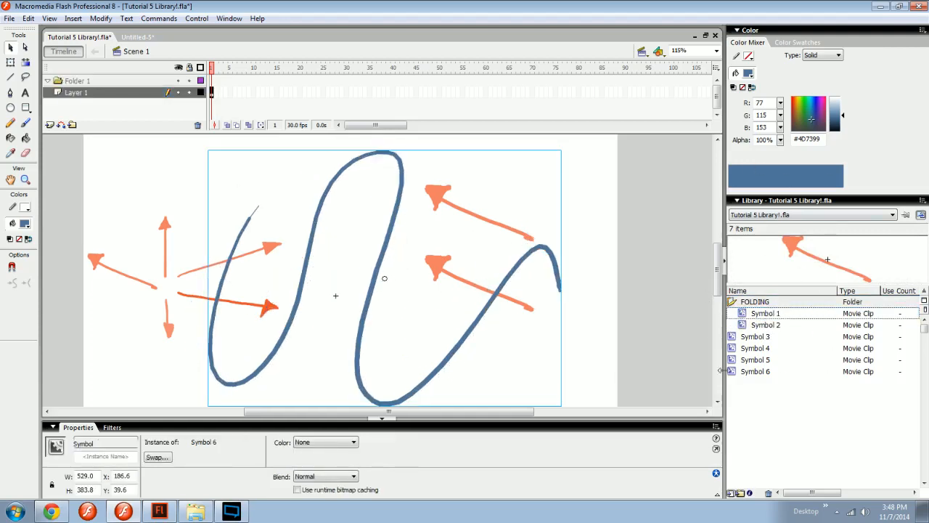
{"action": "left_click_drag", "start_coordinate": [644, 188], "coordinate": [117, 349]}
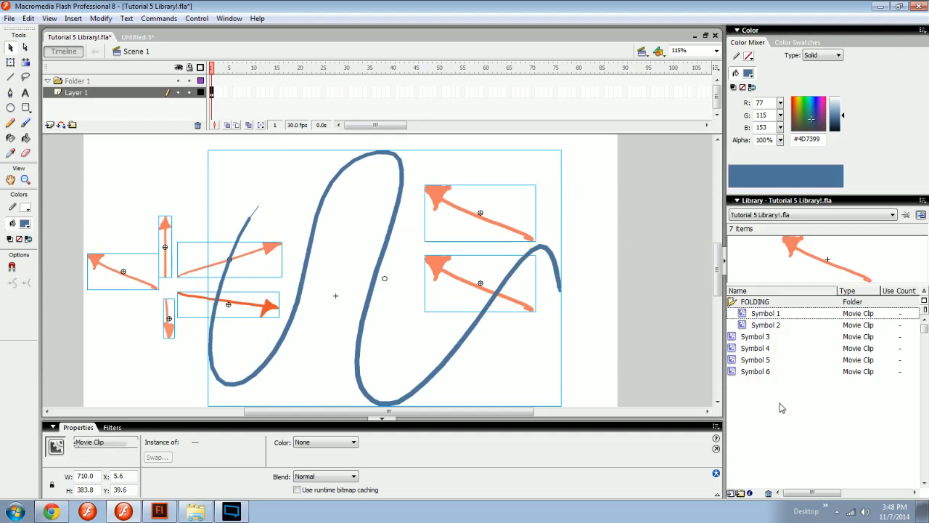
Try deleting the FOLDING folder together with its two symbols from the library.
{"action": "left_click", "coordinate": [755, 394]}
{"action": "left_click", "coordinate": [734, 301]}
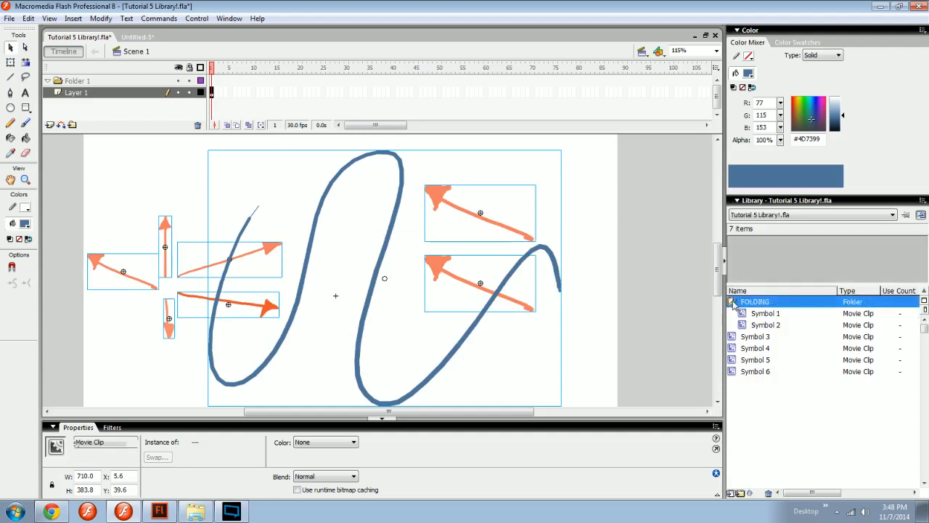
{"action": "left_click", "coordinate": [734, 301]}
{"action": "left_click", "coordinate": [769, 493]}
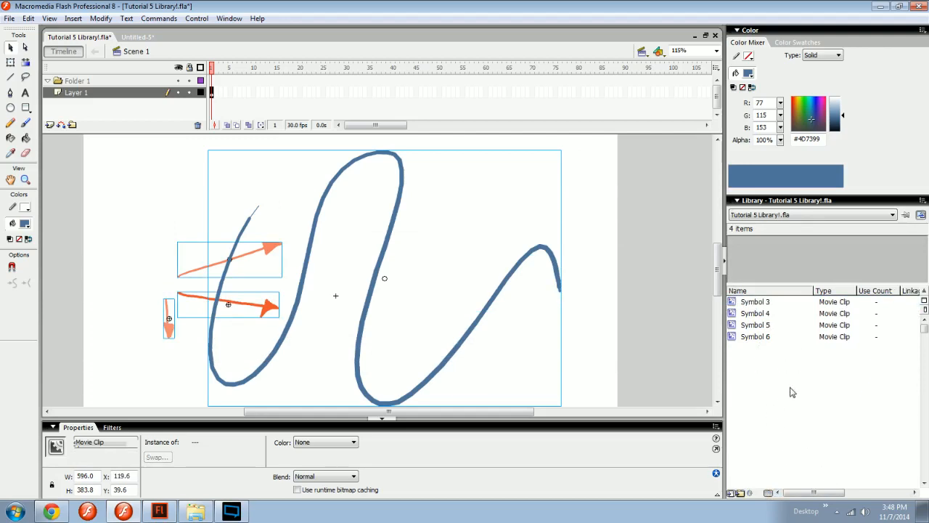
Try deleting the timeline's layer folder with a new layer inside, and undo everything back to before the library folder's deletion.
{"action": "left_click", "coordinate": [118, 81]}
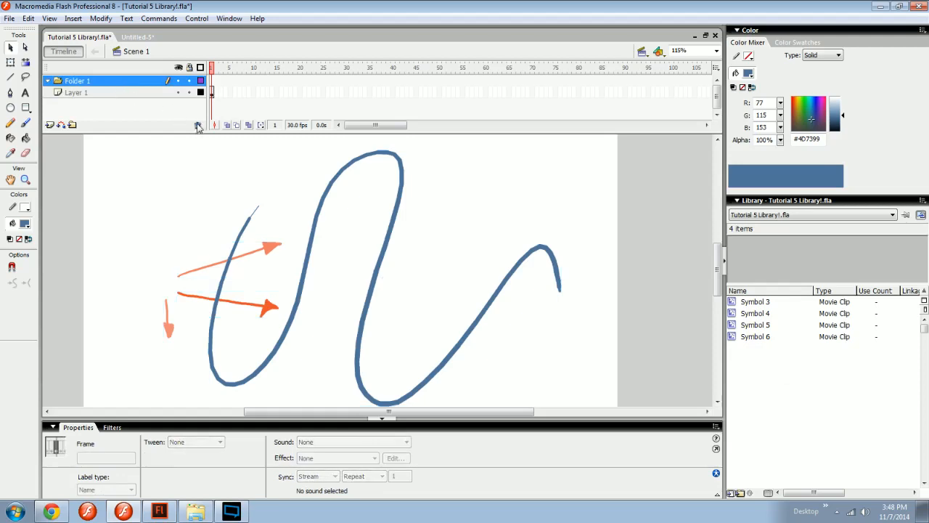
{"action": "left_click", "coordinate": [74, 96]}
{"action": "key", "text": "ctrl+z"}
{"action": "key", "text": "ctrl+z"}
{"action": "left_click_drag", "start_coordinate": [96, 81], "coordinate": [93, 92]}
{"action": "left_click", "coordinate": [128, 81]}
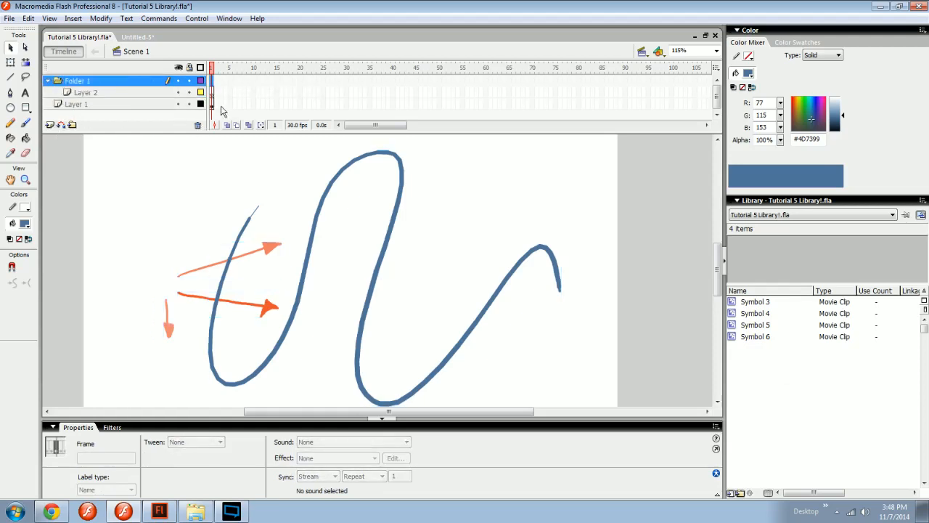
{"action": "left_click", "coordinate": [199, 124]}
{"action": "left_click", "coordinate": [573, 281]}
{"action": "key", "text": "ctrl+a"}
{"action": "key", "text": "ctrl+z"}
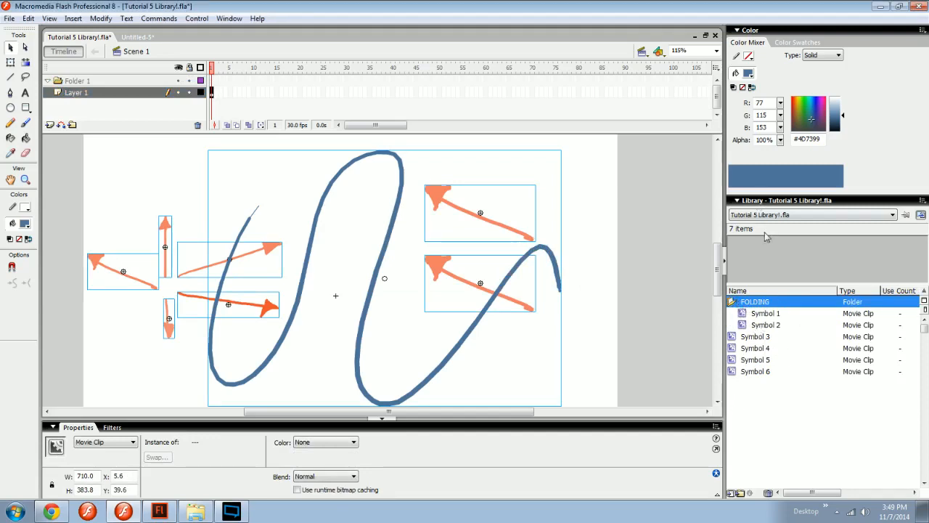
Brush a blue zigzag about 63 by 125 px beside the wavy line, convert it to a graphic symbol, and select it in the library.
{"action": "left_click", "coordinate": [765, 317]}
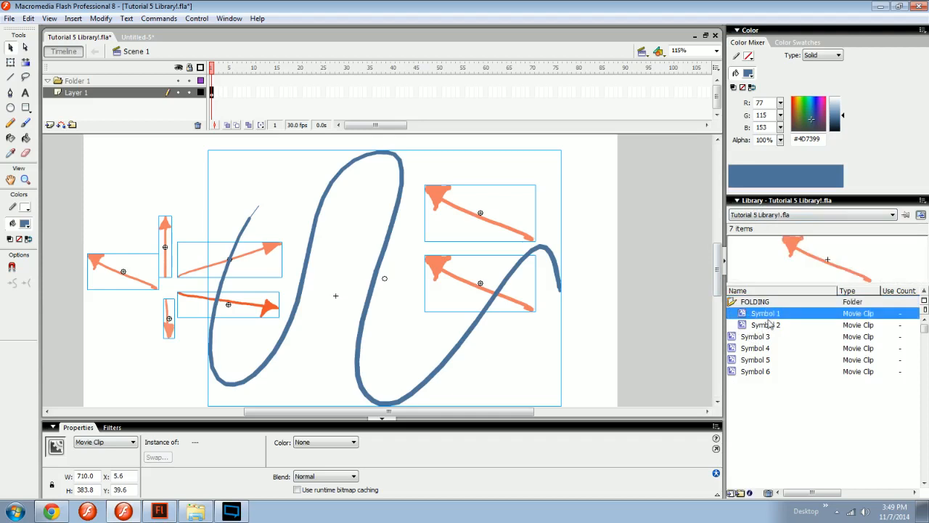
{"action": "left_click", "coordinate": [766, 325]}
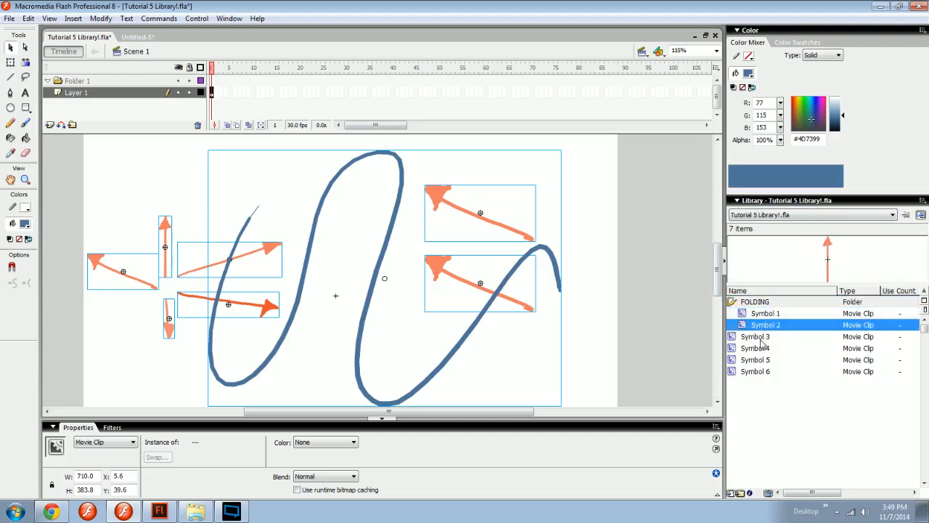
{"action": "left_click", "coordinate": [652, 329]}
{"action": "key", "text": "b"}
{"action": "left_click_drag", "start_coordinate": [597, 233], "coordinate": [616, 313]}
{"action": "left_click", "coordinate": [614, 254], "text": "ctrl"}
{"action": "key", "text": "F8"}
{"action": "left_click", "coordinate": [403, 186]}
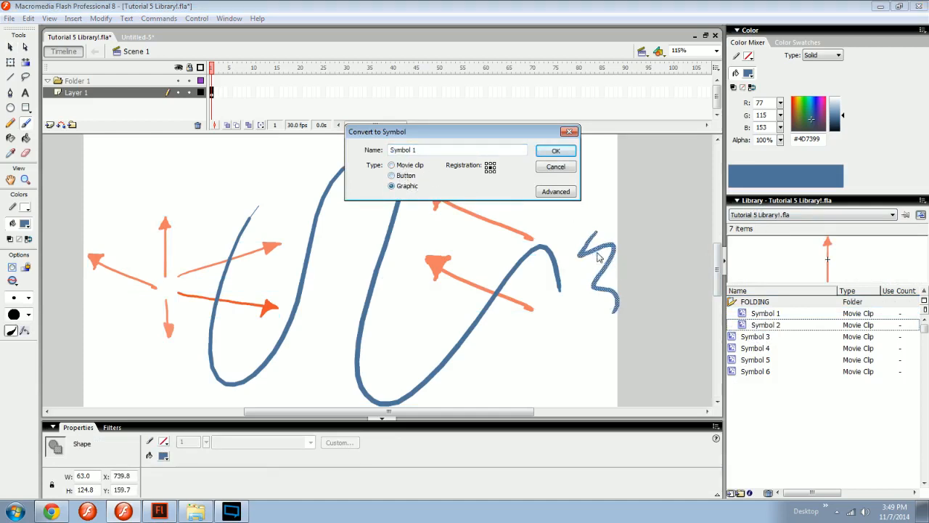
{"action": "key", "text": "Return"}
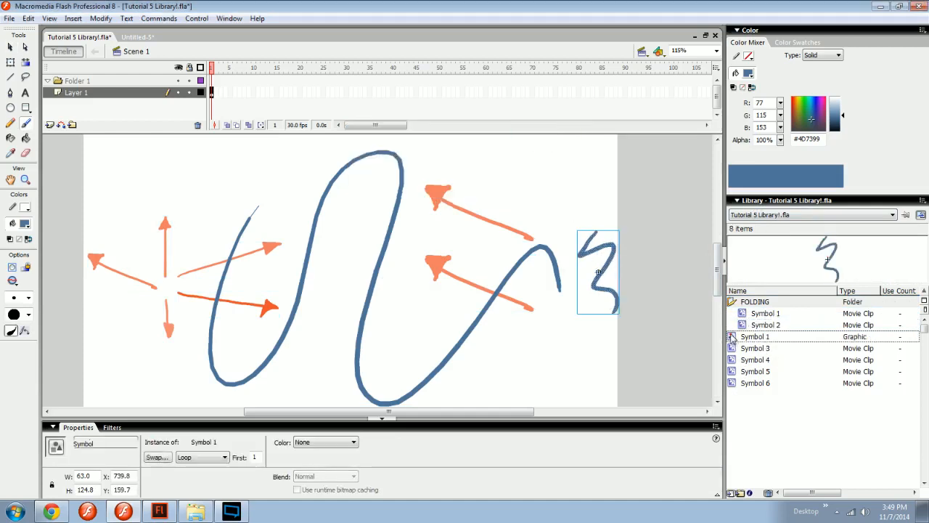
{"action": "left_click", "coordinate": [767, 326]}
{"action": "left_click", "coordinate": [746, 340]}
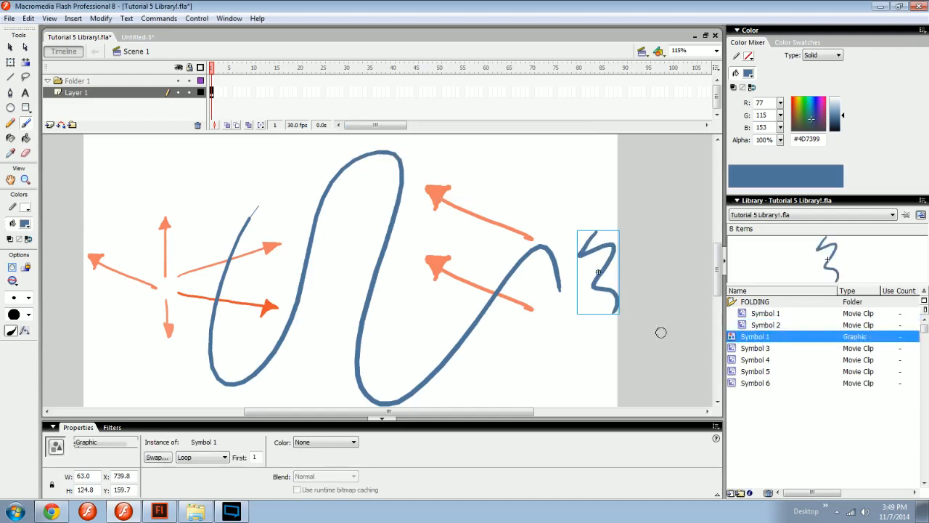
Brush a short blue diagonal stroke about 73 by 63 px below the zigzag and convert it to a button symbol.
{"action": "left_click_drag", "start_coordinate": [599, 333], "coordinate": [554, 370]}
{"action": "left_click", "coordinate": [582, 355], "text": "ctrl"}
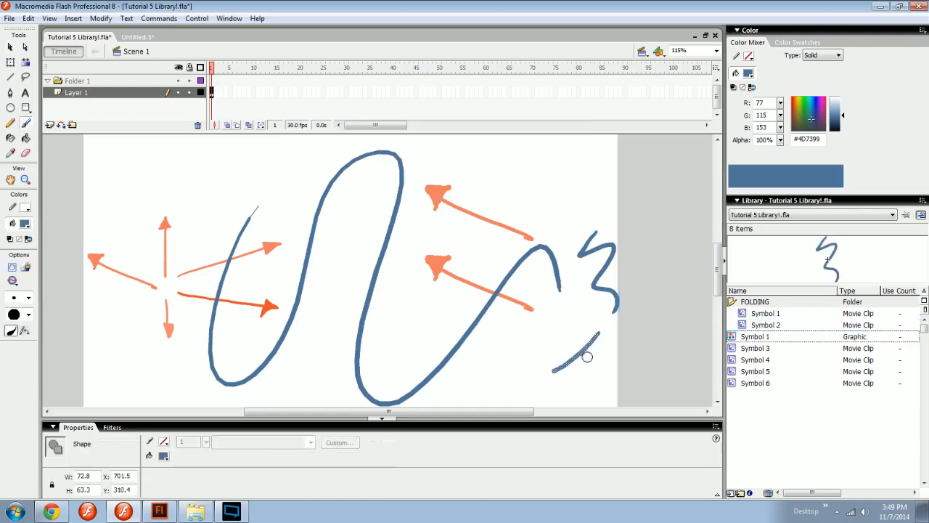
{"action": "key", "text": "F8"}
{"action": "left_click", "coordinate": [392, 175]}
{"action": "key", "text": "Return"}
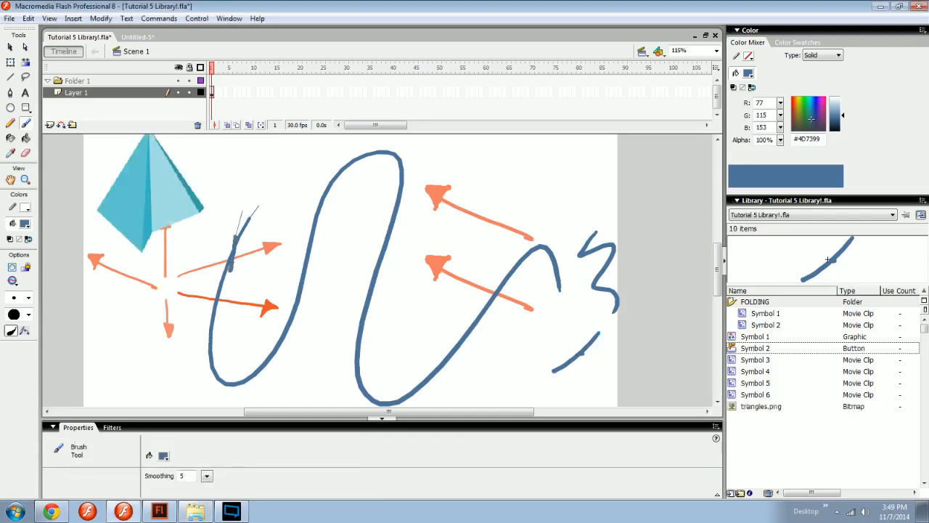
Import triangles.png, move the bitmap to X 731.8, Y -20.0 at the stage's upper-right corner, and preview it in the library.
{"action": "left_click_drag", "start_coordinate": [229, 233], "coordinate": [231, 265]}
{"action": "scroll", "coordinate": [221, 254], "scroll_direction": "up", "scroll_amount": 3}
{"action": "key", "text": "v"}
{"action": "mouse_move", "coordinate": [177, 280]}
{"action": "left_mouse_down"}
{"action": "mouse_move", "coordinate": [236, 196]}
{"action": "mouse_move", "coordinate": [544, 224]}
{"action": "left_mouse_up"}
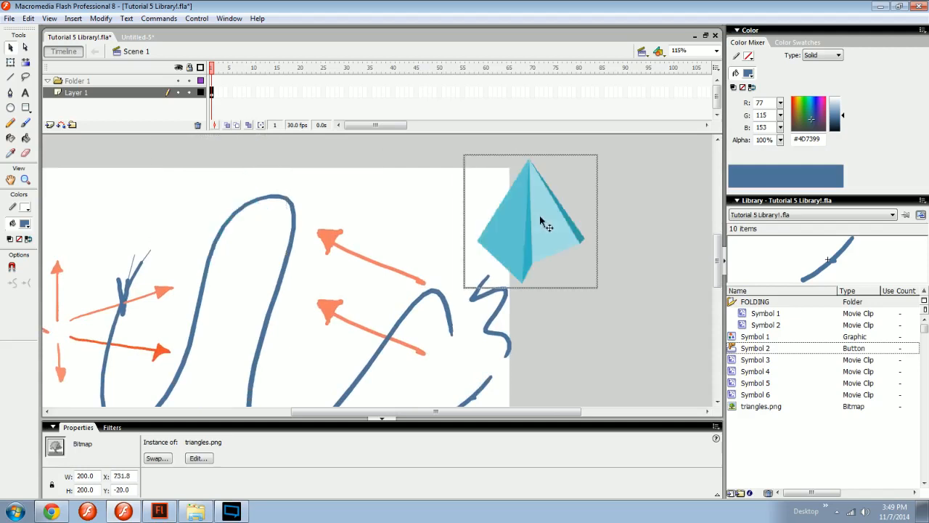
{"action": "left_click", "coordinate": [760, 407]}
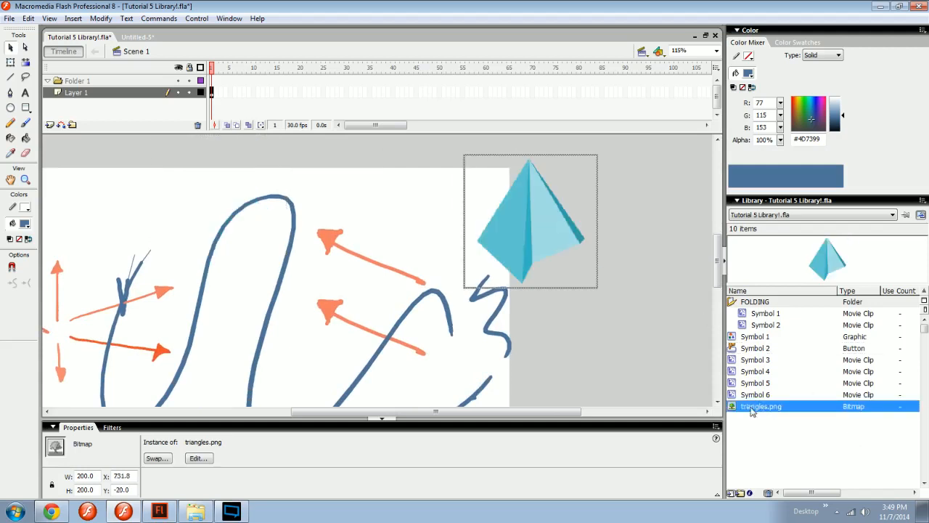
Move the pyramid bitmap to X 676.0, Y -53.0 and select triangles.png in the library.
{"action": "left_click_drag", "start_coordinate": [542, 231], "coordinate": [537, 257]}
{"action": "key", "text": "space"}
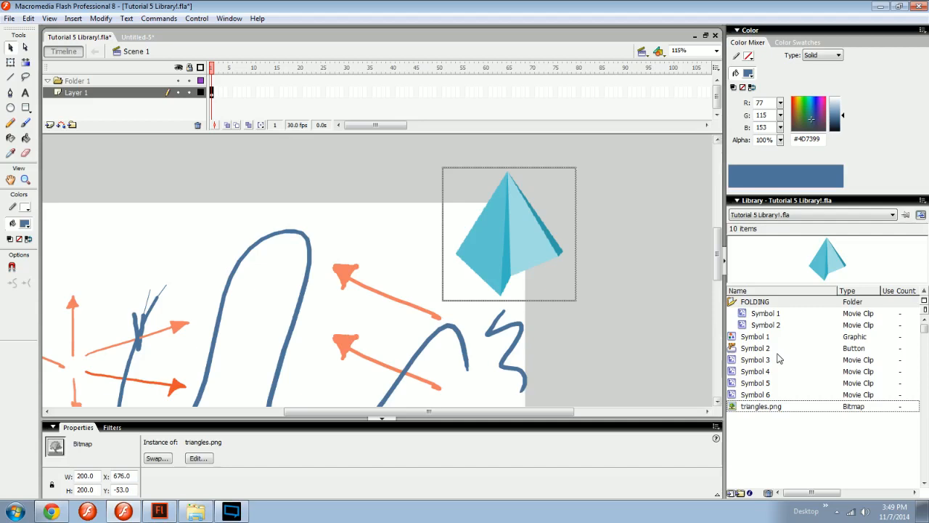
{"action": "left_click", "coordinate": [771, 408]}
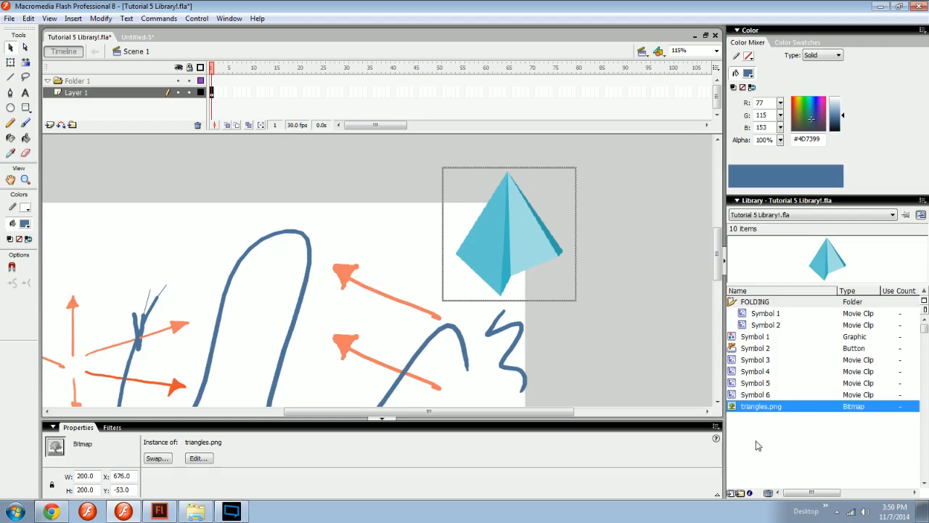
Create a new font symbol named Words in the library and select it there.
{"action": "left_click", "coordinate": [922, 203]}
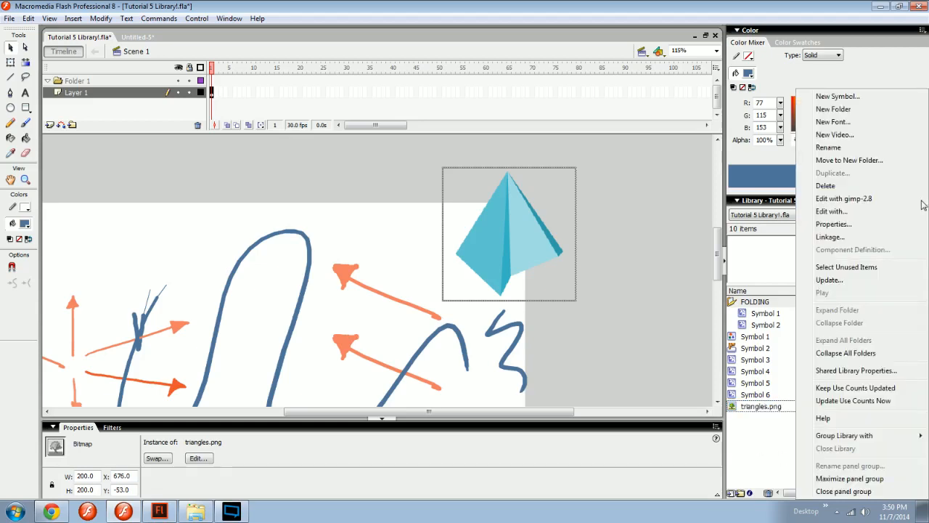
{"action": "left_click", "coordinate": [832, 122]}
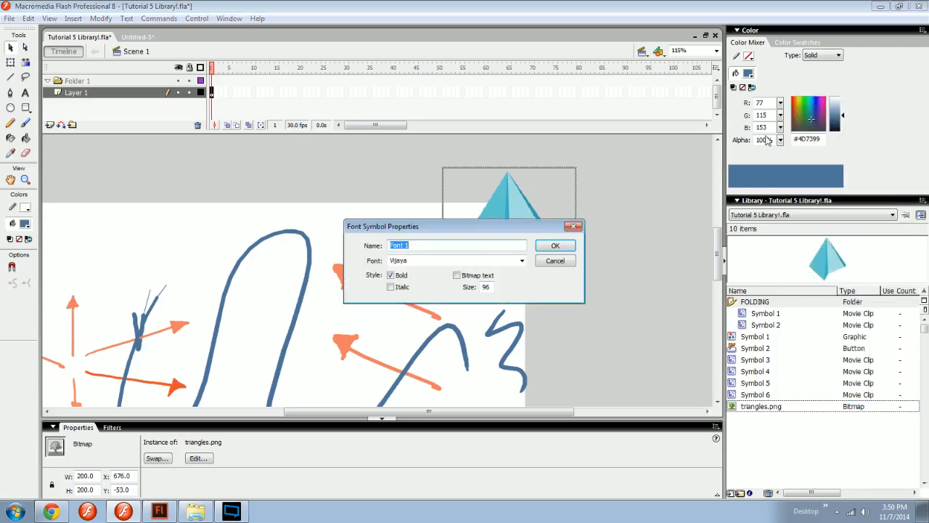
{"action": "type", "text": "Words"}
{"action": "key", "text": "Return"}
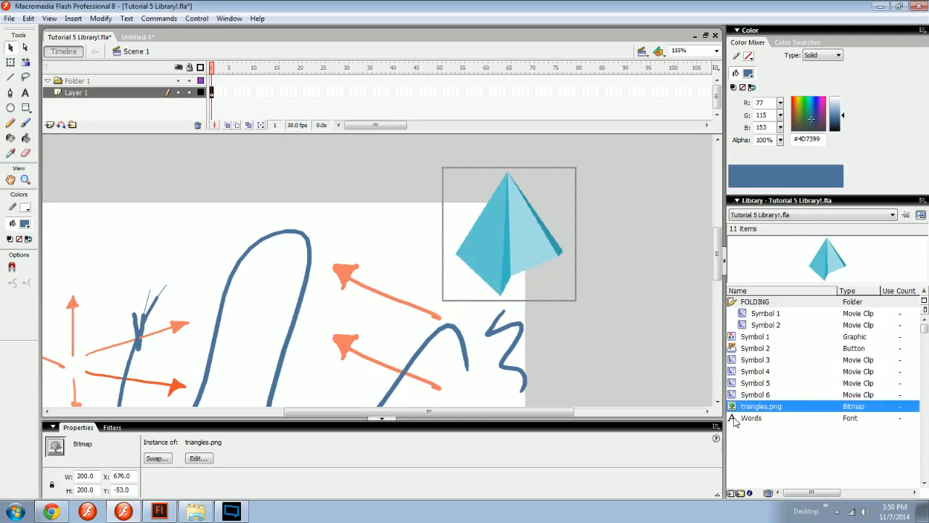
{"action": "left_click", "coordinate": [737, 419]}
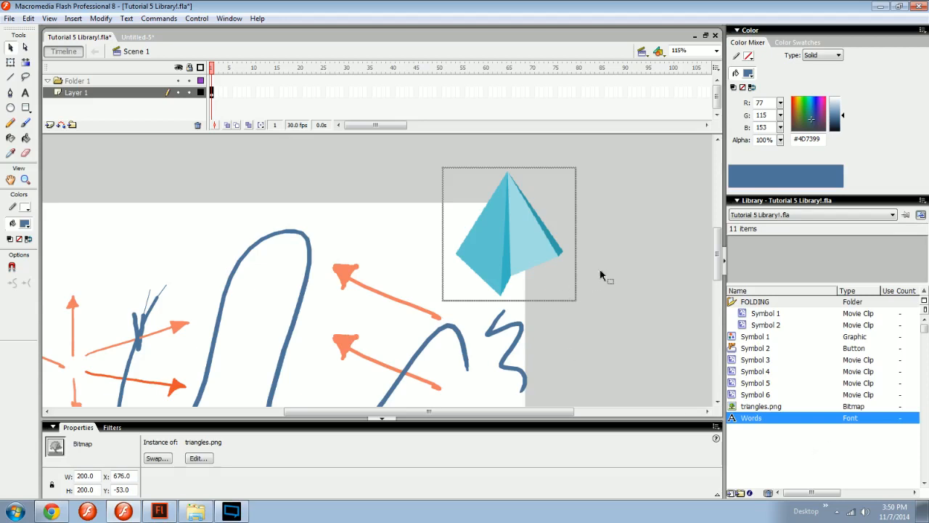
Move the pyramid bitmap to X 747.4, Y -61.8 and reselect the Words font in the library.
{"action": "left_click", "coordinate": [638, 309]}
{"action": "left_click_drag", "start_coordinate": [562, 272], "coordinate": [611, 266]}
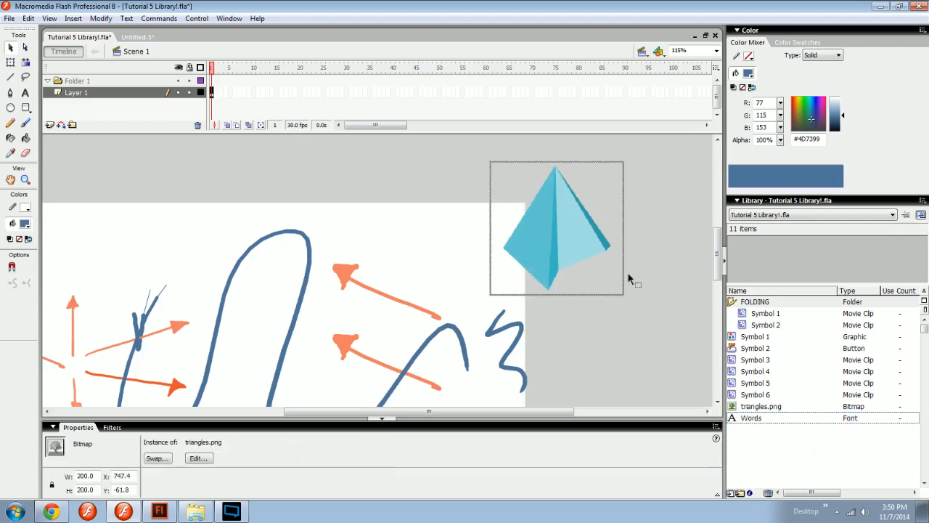
{"action": "left_click", "coordinate": [835, 418]}
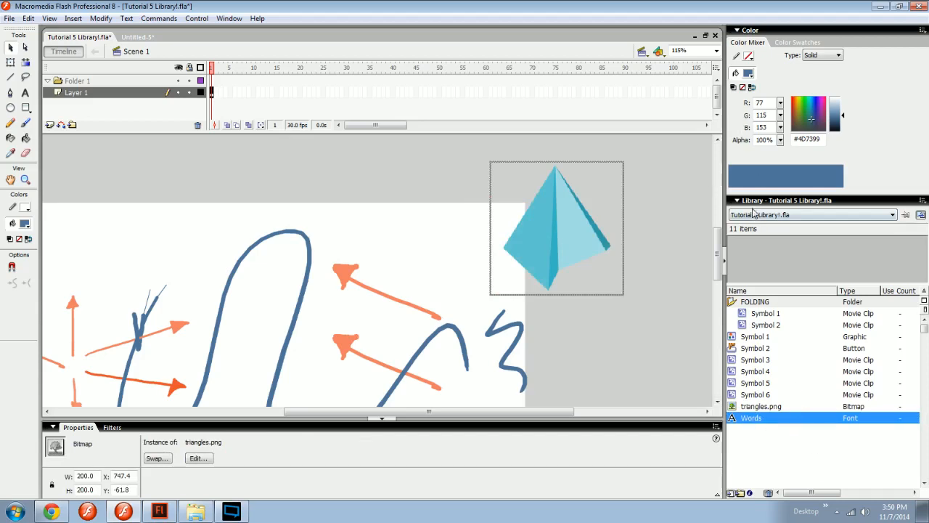
{"action": "left_click_drag", "start_coordinate": [233, 92], "coordinate": [343, 92]}
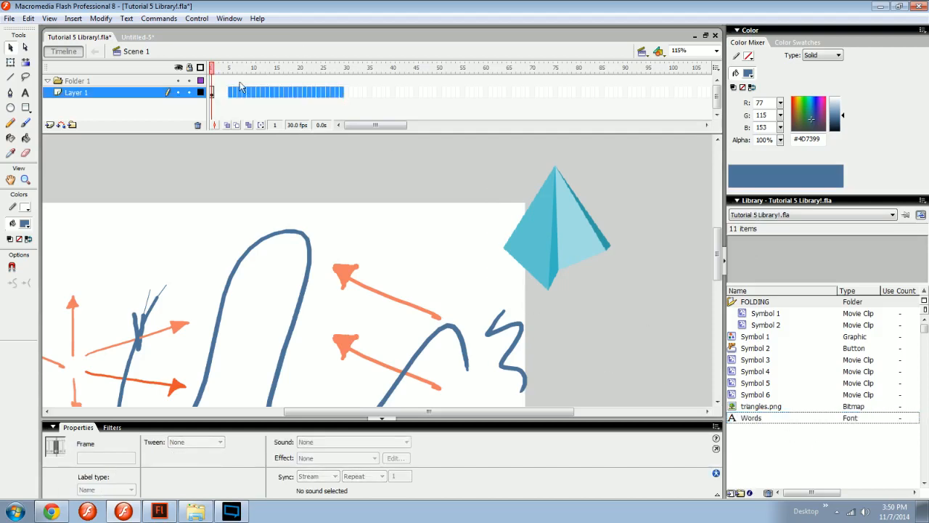
{"action": "left_click_drag", "start_coordinate": [220, 94], "coordinate": [329, 95]}
{"action": "left_click", "coordinate": [314, 95]}
{"action": "left_click", "coordinate": [337, 94]}
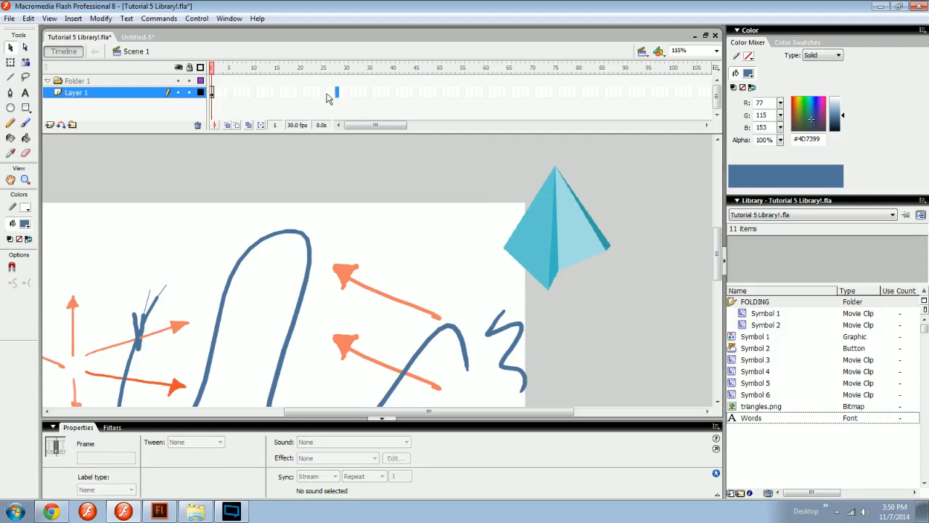
{"action": "left_click", "coordinate": [325, 249]}
{"action": "left_click", "coordinate": [25, 123]}
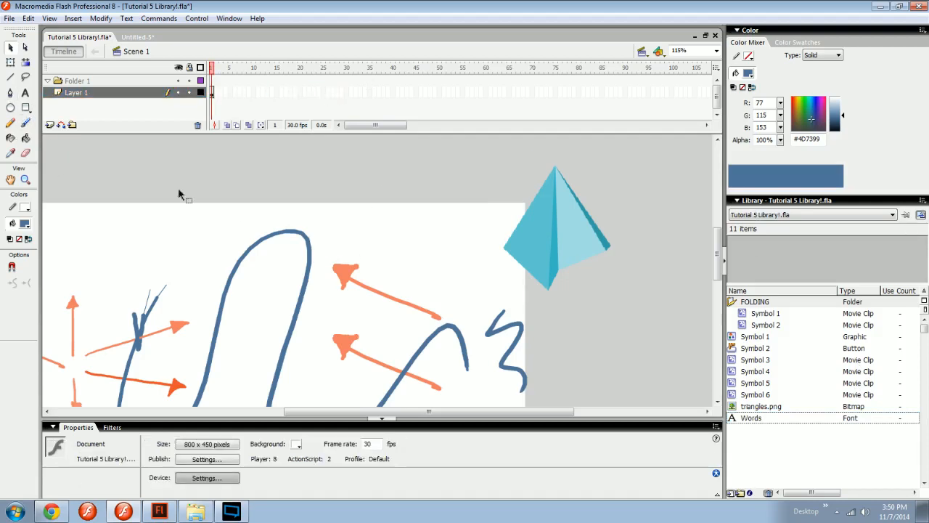
{"action": "key", "text": "v"}
Import the sound sfx_whoosh_lo_sh04.wav and select it in the library to show its waveform.
{"action": "left_click", "coordinate": [766, 452]}
{"action": "key", "text": "ctrl+r"}
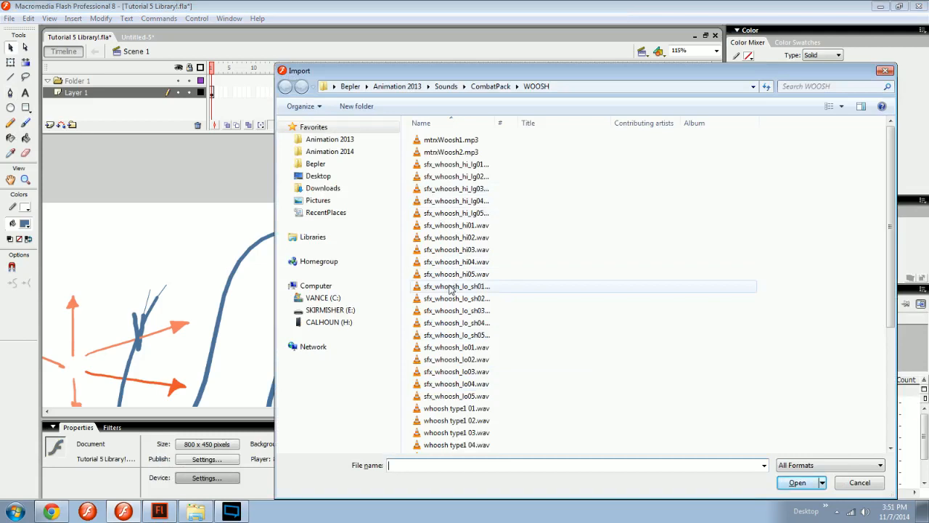
{"action": "double_click", "coordinate": [450, 324]}
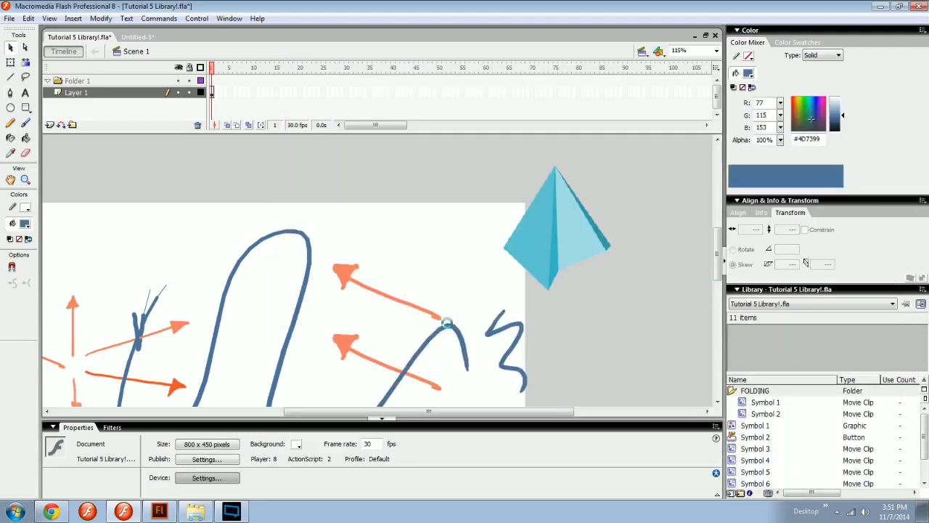
{"action": "left_click", "coordinate": [755, 425]}
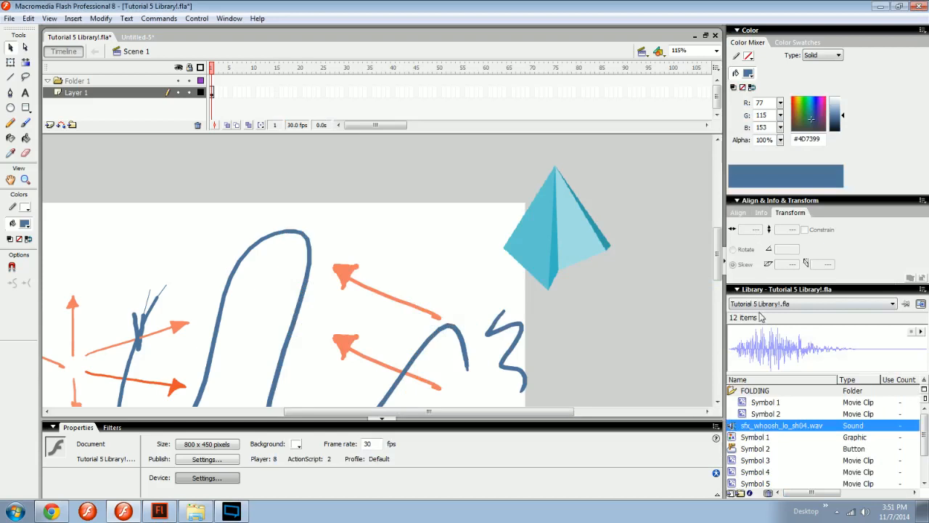
Collapse the Align & Info & Transform panel group and close it.
{"action": "left_click", "coordinate": [764, 201]}
{"action": "right_click", "coordinate": [764, 203]}
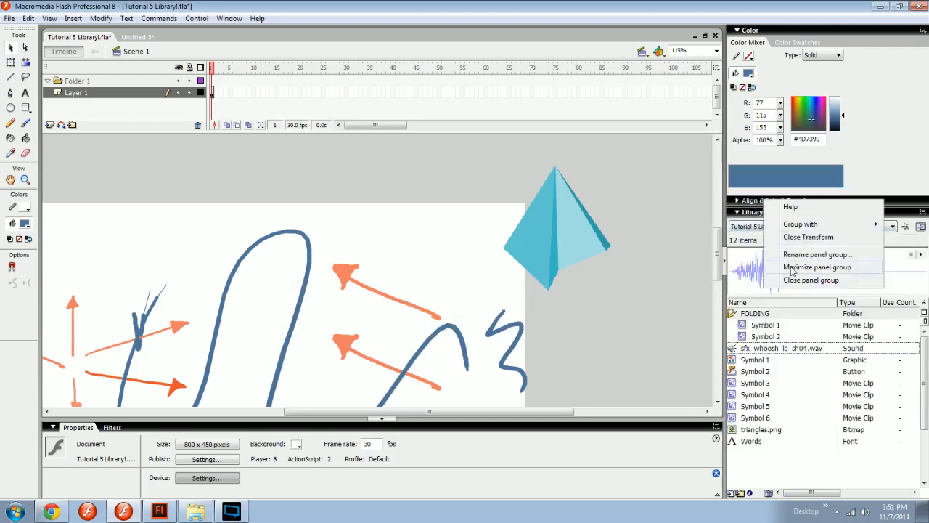
{"action": "left_click", "coordinate": [787, 278]}
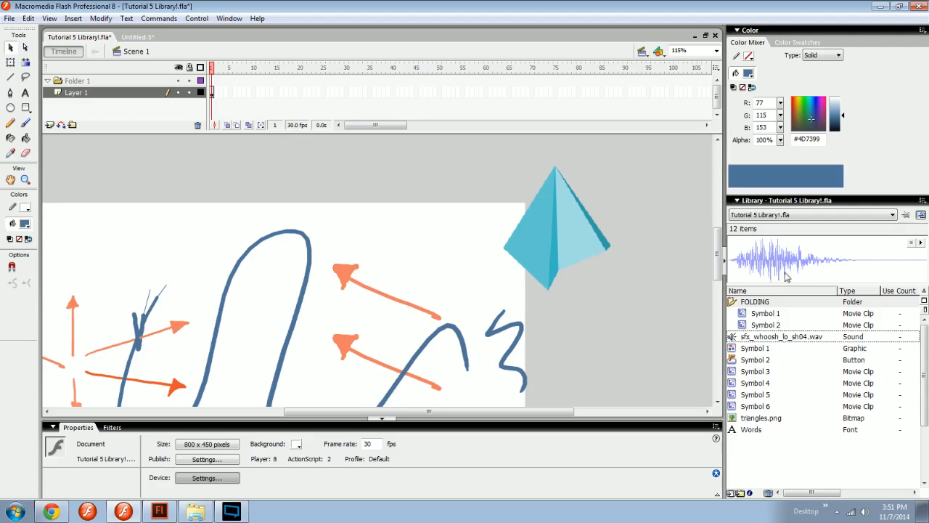
Select the sfx_whoosh_lo_sh04.wav sound in the library and play its preview twice.
{"action": "left_click", "coordinate": [815, 343]}
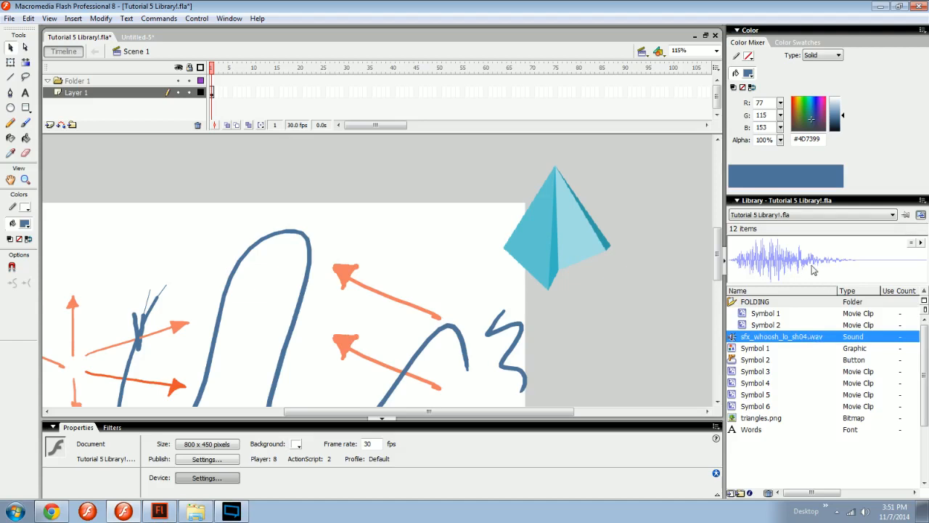
{"action": "left_click", "coordinate": [923, 244]}
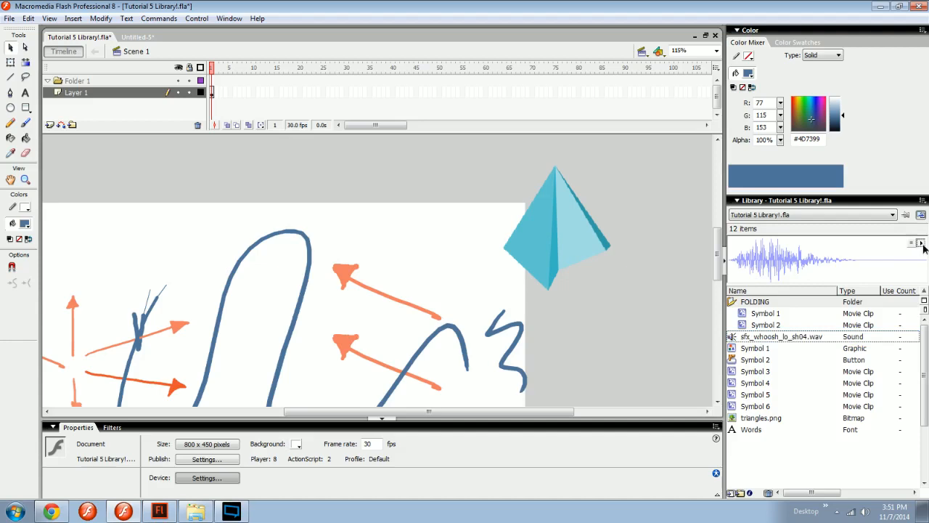
{"action": "left_click", "coordinate": [920, 244]}
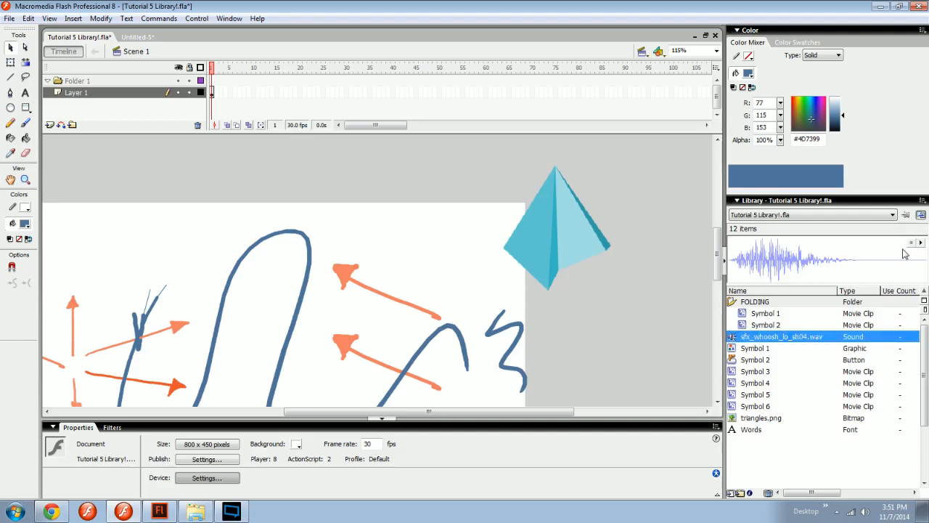
Inside the FOLDING folder's Symbol 2, convert the arrow to a movie clip, motion-tween it sideways to about frame 24, and return to Scene 1.
{"action": "double_click", "coordinate": [748, 324]}
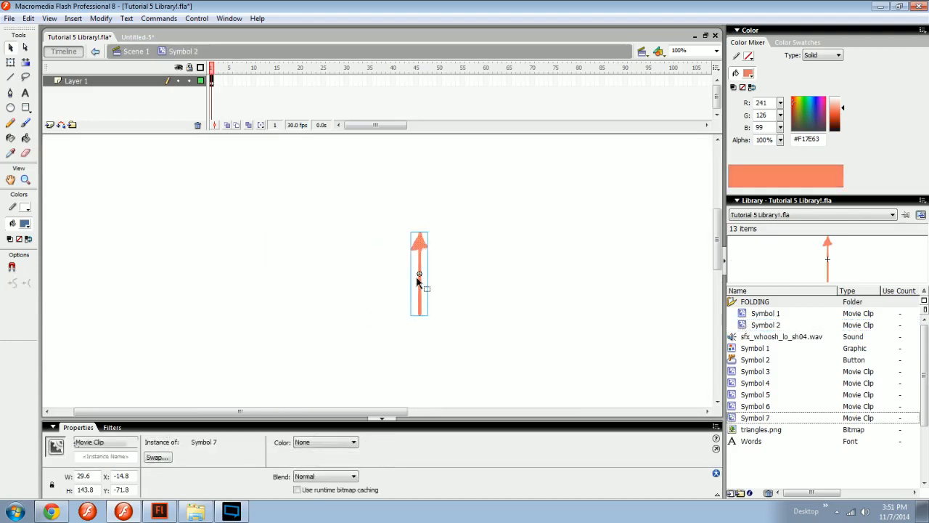
{"action": "left_click", "coordinate": [317, 81]}
{"action": "key", "text": "F6"}
{"action": "left_click_drag", "start_coordinate": [420, 254], "coordinate": [507, 254]}
{"action": "right_click", "coordinate": [254, 81]}
{"action": "left_click", "coordinate": [267, 88]}
{"action": "left_click_drag", "start_coordinate": [254, 67], "coordinate": [215, 68]}
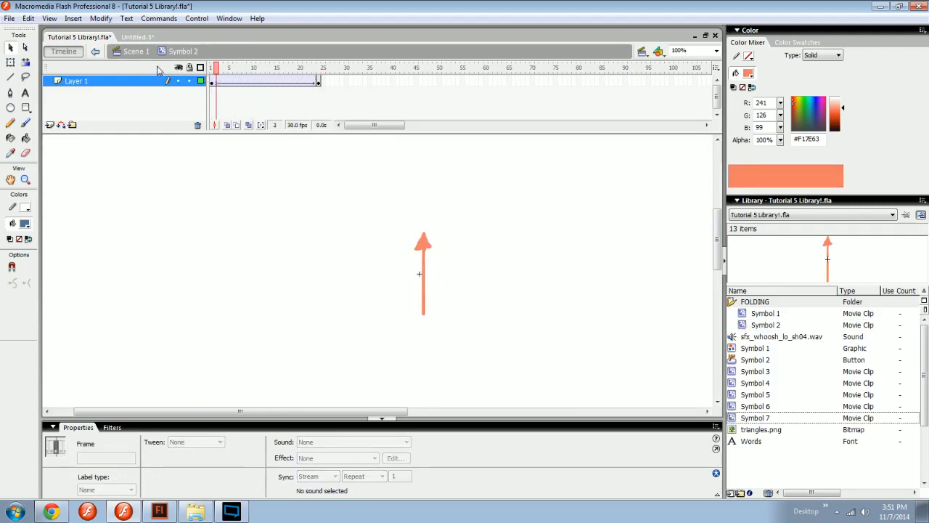
{"action": "left_click", "coordinate": [136, 51]}
Compare the library previews of Symbol 7 and the FOLDING folder's Symbols 1 and 2, and play Symbol 2's animation.
{"action": "left_click", "coordinate": [766, 418]}
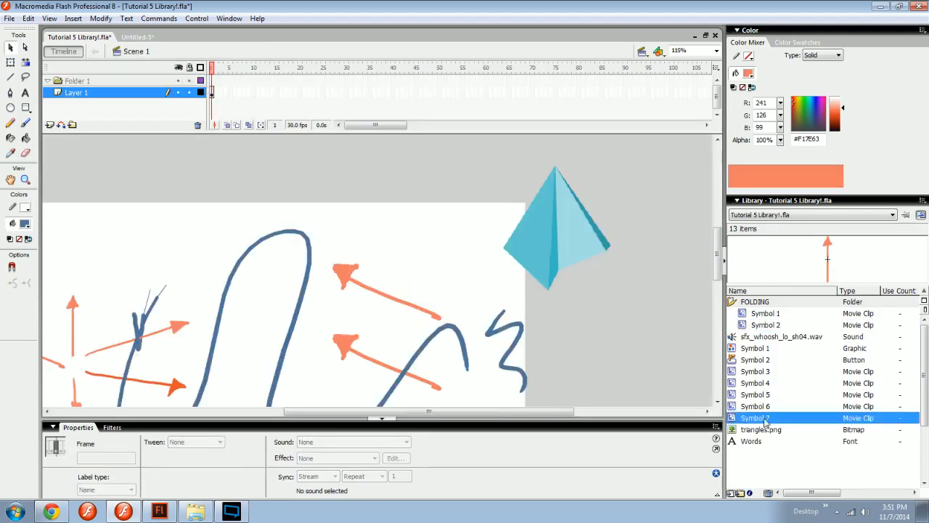
{"action": "left_click", "coordinate": [763, 325]}
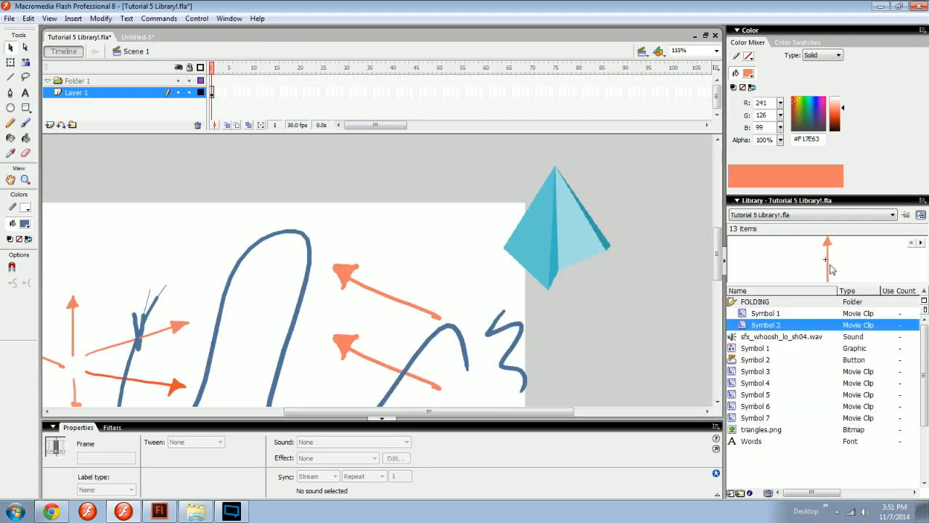
{"action": "left_click", "coordinate": [779, 315]}
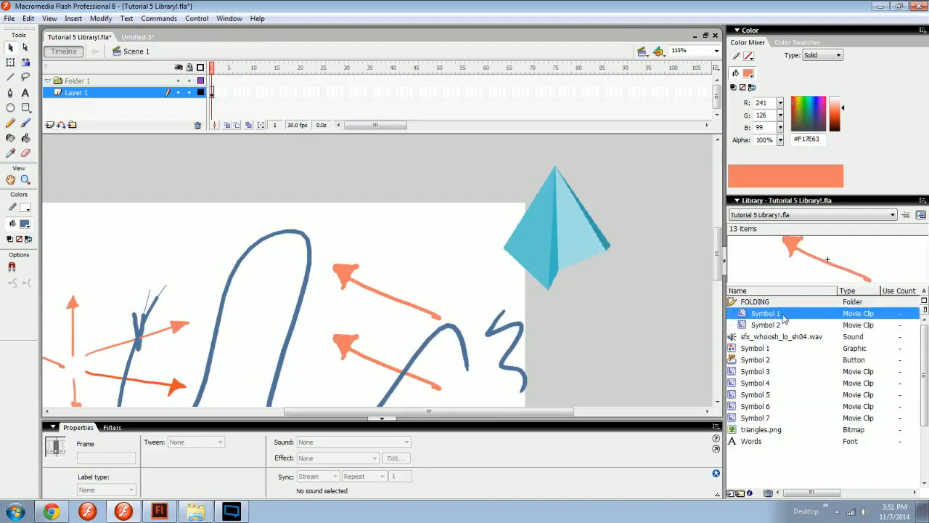
{"action": "left_click", "coordinate": [768, 327]}
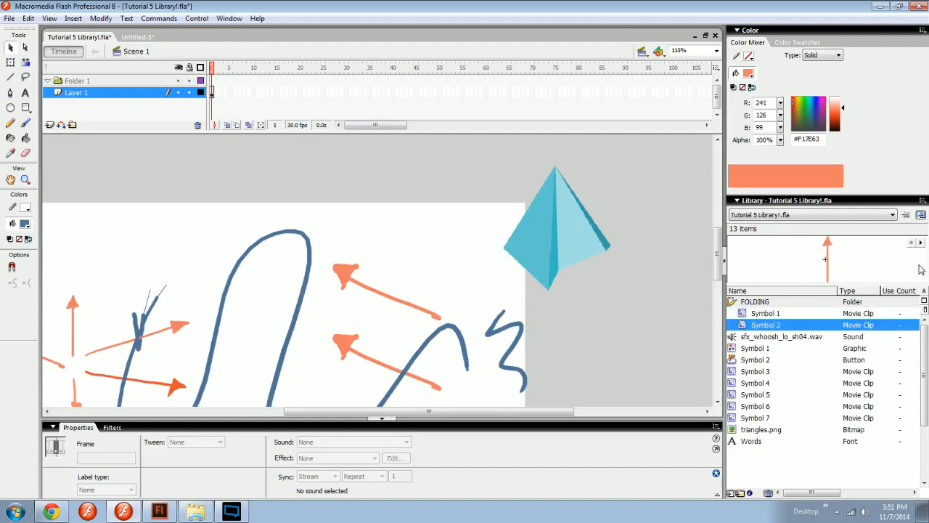
{"action": "left_click", "coordinate": [921, 242]}
Try both ways of starting a rename on the graphic Symbol 1 in the library.
{"action": "left_click", "coordinate": [564, 318]}
{"action": "key", "text": "space"}
{"action": "left_click_drag", "start_coordinate": [565, 340], "coordinate": [587, 326]}
{"action": "left_click", "coordinate": [924, 200]}
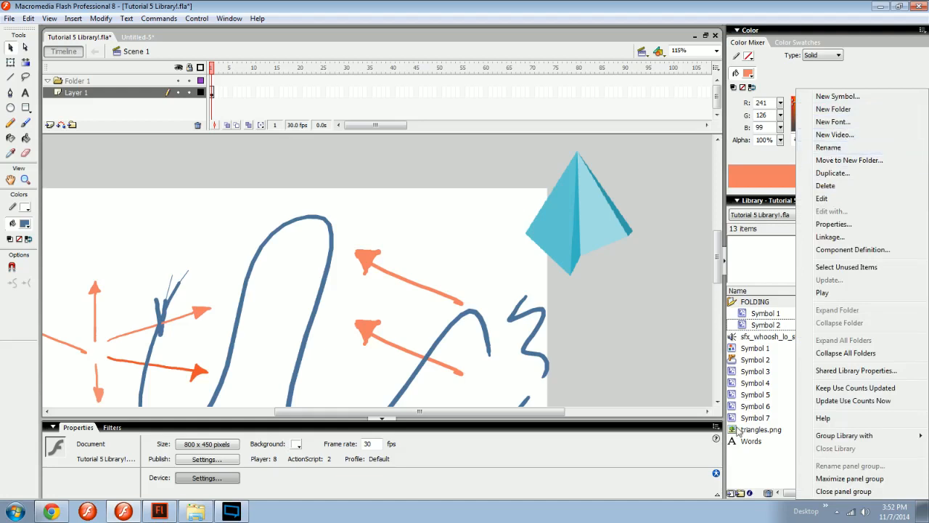
{"action": "left_click", "coordinate": [755, 348]}
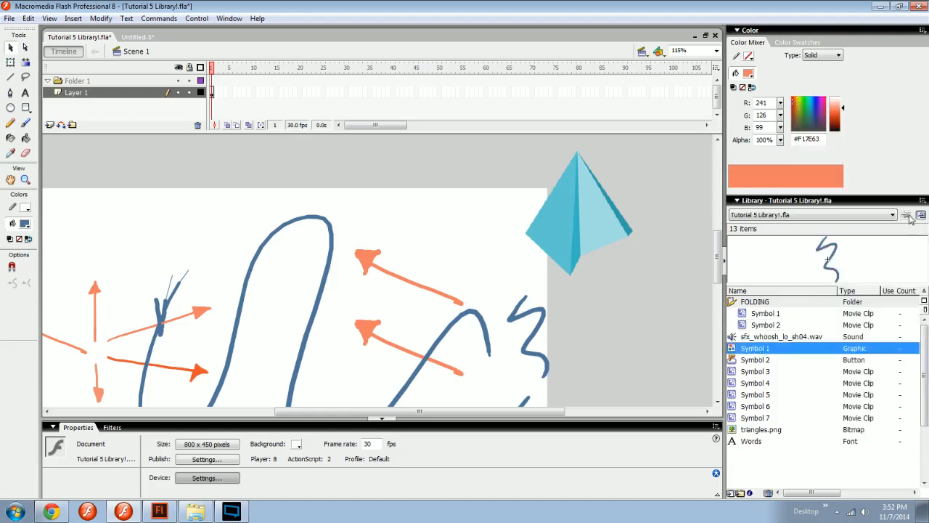
{"action": "left_click", "coordinate": [920, 204]}
{"action": "left_click", "coordinate": [829, 147]}
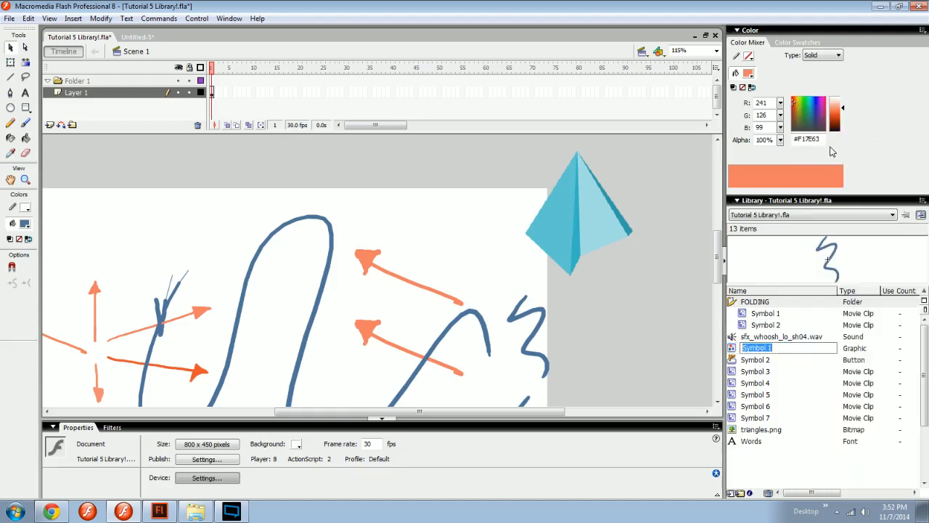
{"action": "left_click", "coordinate": [759, 374]}
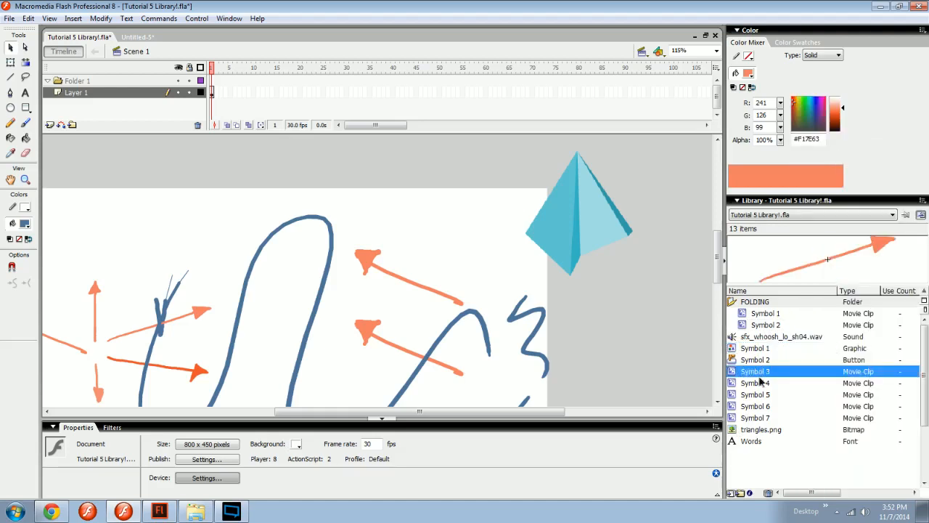
{"action": "left_click", "coordinate": [759, 352]}
{"action": "right_click", "coordinate": [759, 350]}
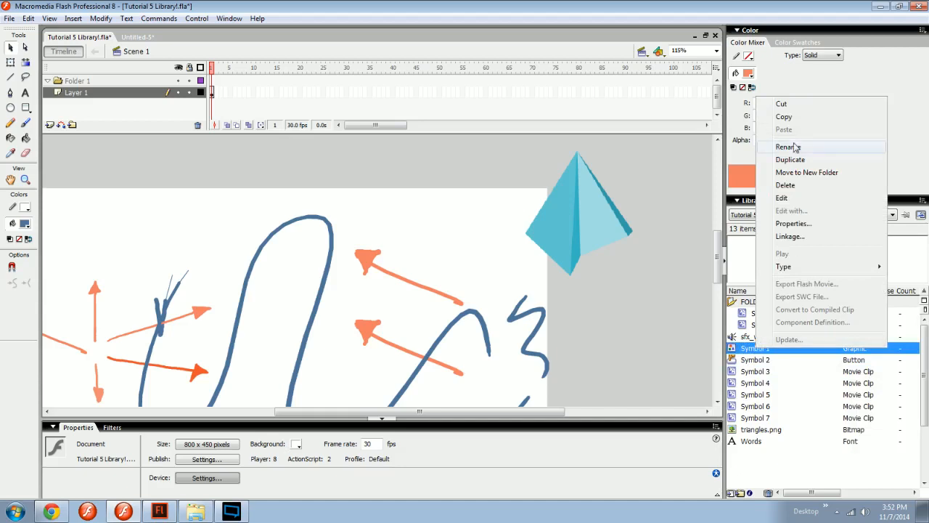
{"action": "left_click", "coordinate": [766, 360]}
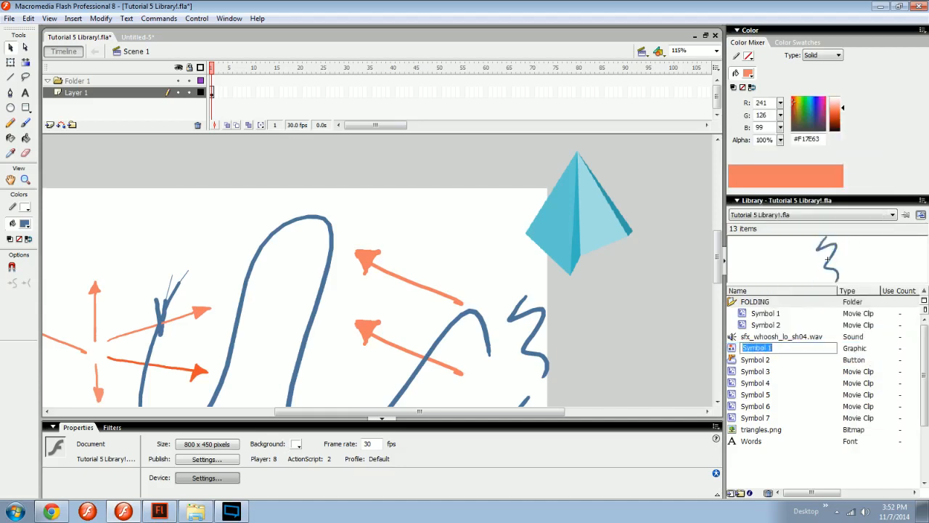
Move Symbol 3 into a new library folder named LIKE THIS, and reopen the library's options.
{"action": "left_click", "coordinate": [762, 373]}
{"action": "left_click", "coordinate": [923, 203]}
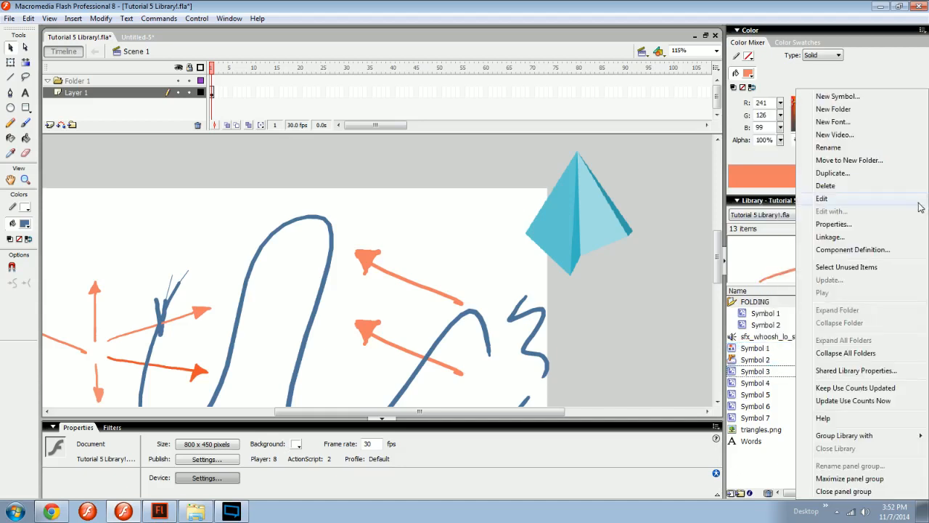
{"action": "left_click", "coordinate": [847, 160]}
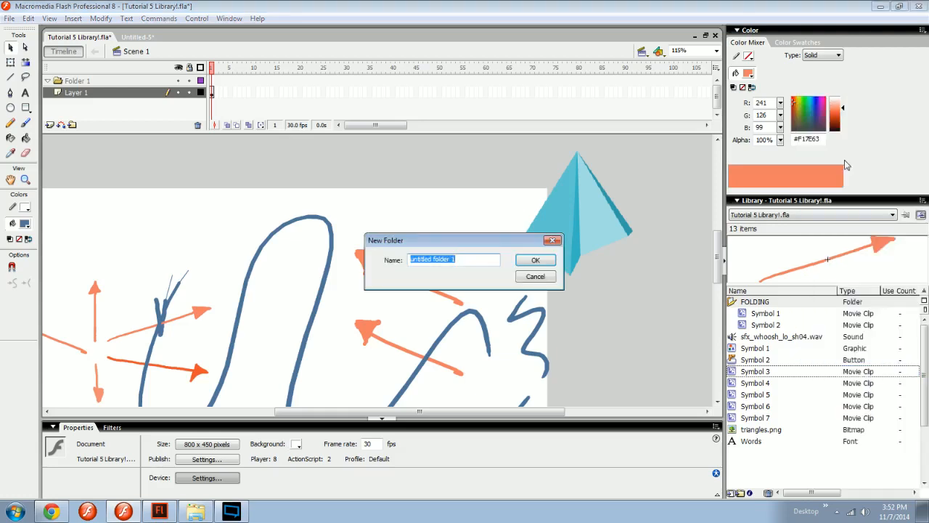
{"action": "type", "text": "LIKE THIS"}
{"action": "key", "text": "Return"}
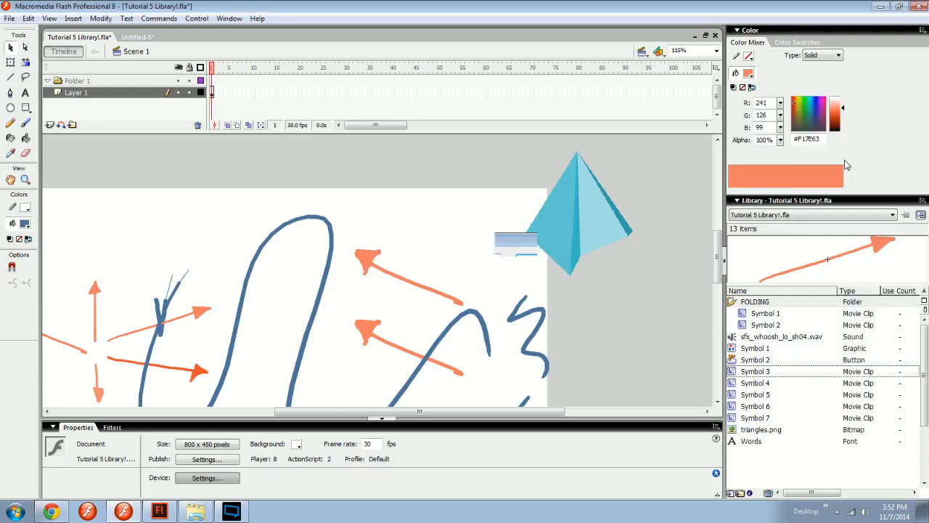
{"action": "left_click", "coordinate": [924, 201]}
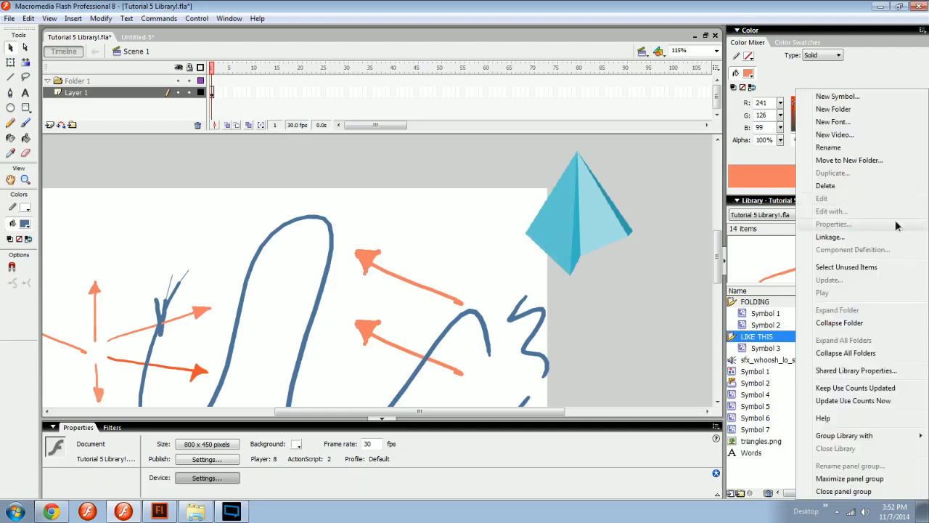
Duplicate the library's Symbol 4 as a movie clip, accepting the suggested name, and preview the original Symbol 4.
{"action": "left_click", "coordinate": [747, 394]}
{"action": "left_click", "coordinate": [912, 202]}
{"action": "left_click", "coordinate": [919, 202]}
{"action": "left_click", "coordinate": [924, 200]}
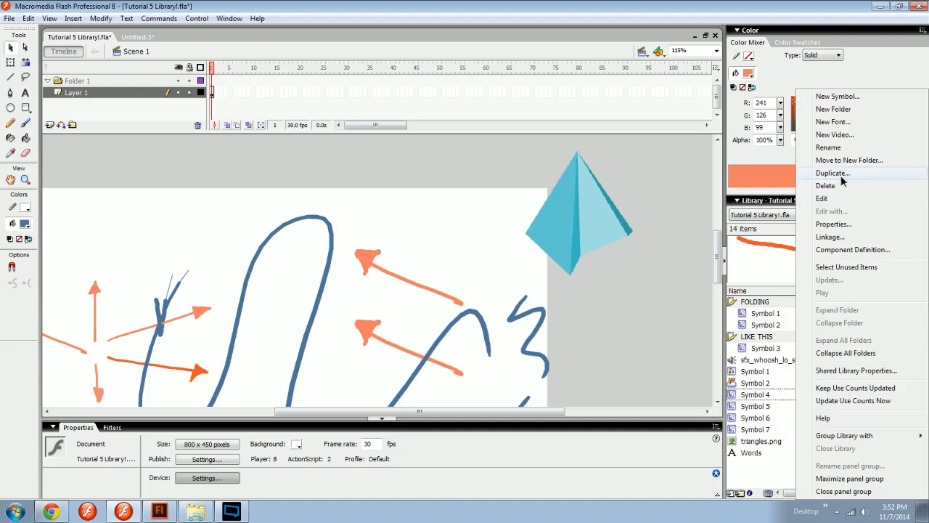
{"action": "left_click", "coordinate": [832, 174]}
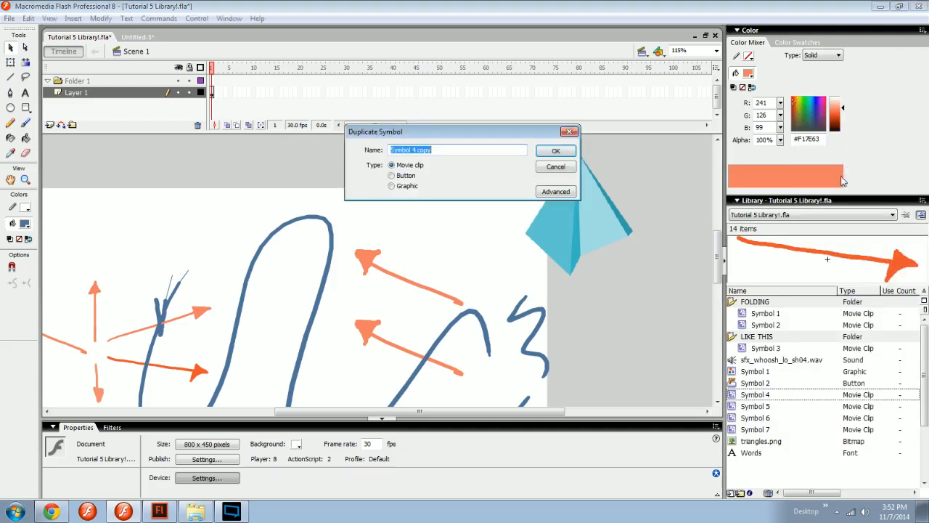
{"action": "left_click", "coordinate": [555, 153]}
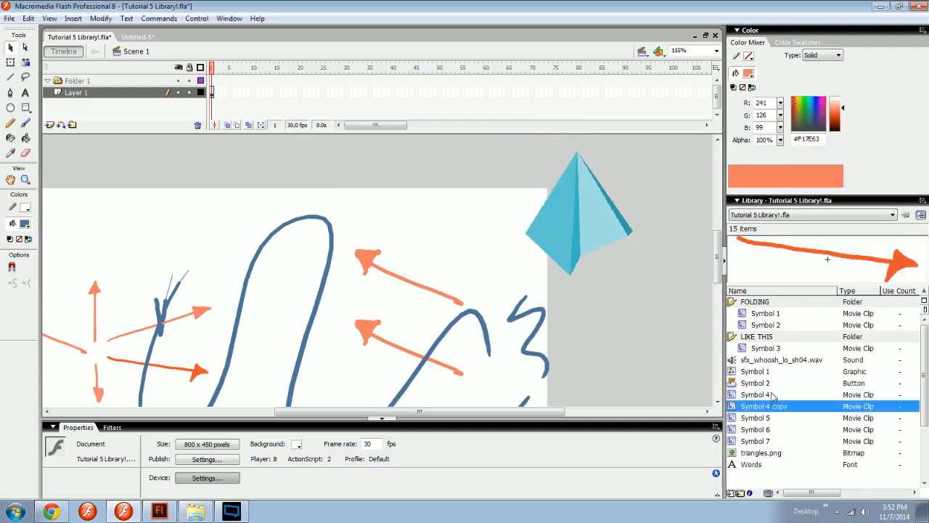
{"action": "left_click", "coordinate": [749, 398]}
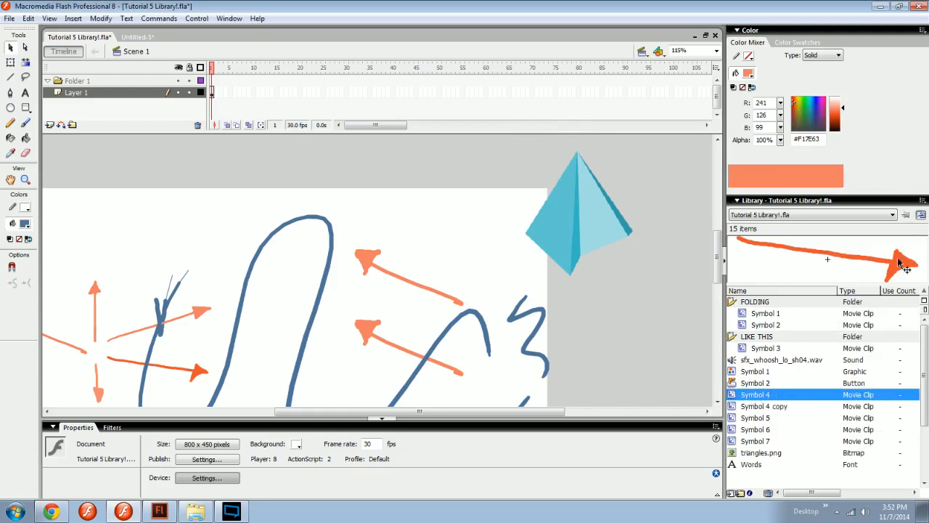
Examine the three instances of the FOLDING folder's Symbol 1 on the stage by selecting each in turn.
{"action": "left_click_drag", "start_coordinate": [413, 312], "coordinate": [529, 283]}
{"action": "key", "text": "space"}
{"action": "left_click_drag", "start_coordinate": [363, 335], "coordinate": [495, 303]}
{"action": "left_click_drag", "start_coordinate": [520, 319], "coordinate": [473, 269]}
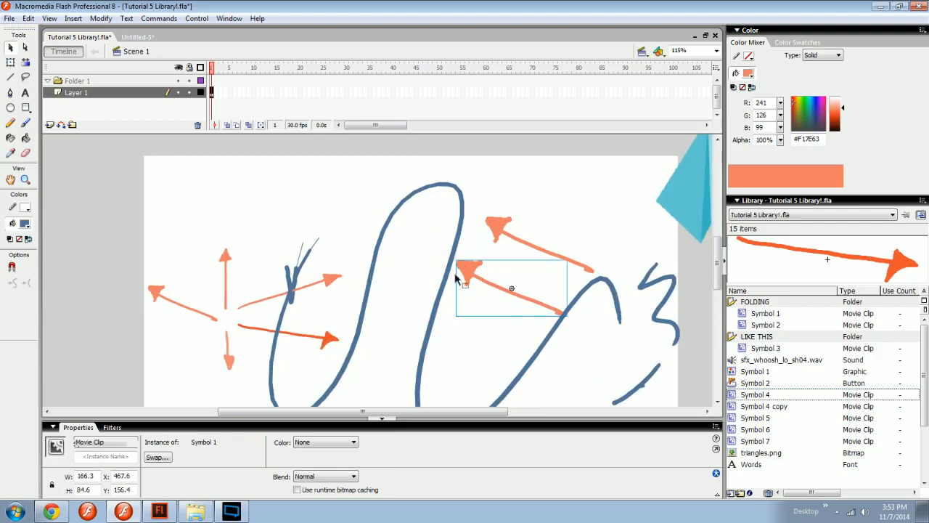
{"action": "left_click", "coordinate": [484, 294]}
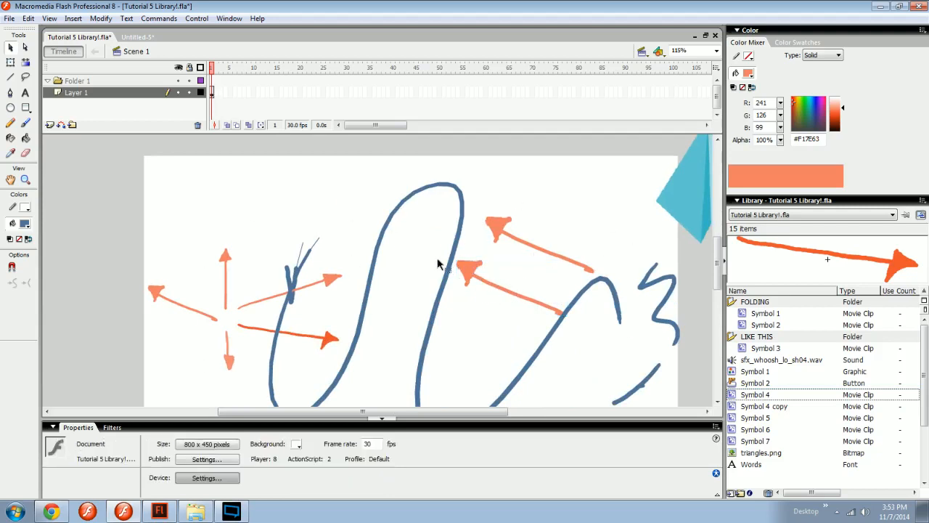
{"action": "left_click", "coordinate": [472, 273]}
{"action": "left_click", "coordinate": [499, 227]}
{"action": "left_click", "coordinate": [159, 298]}
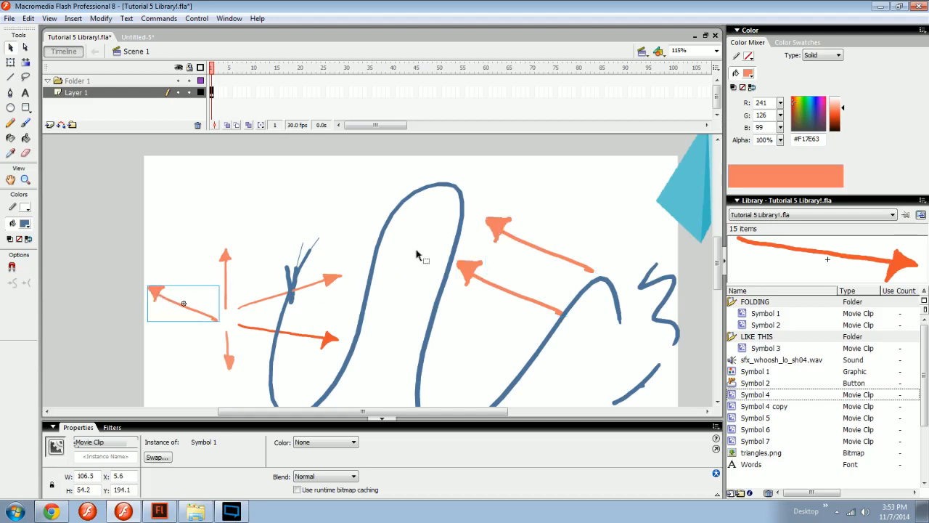
{"action": "left_click", "coordinate": [500, 234]}
{"action": "left_click", "coordinate": [469, 275]}
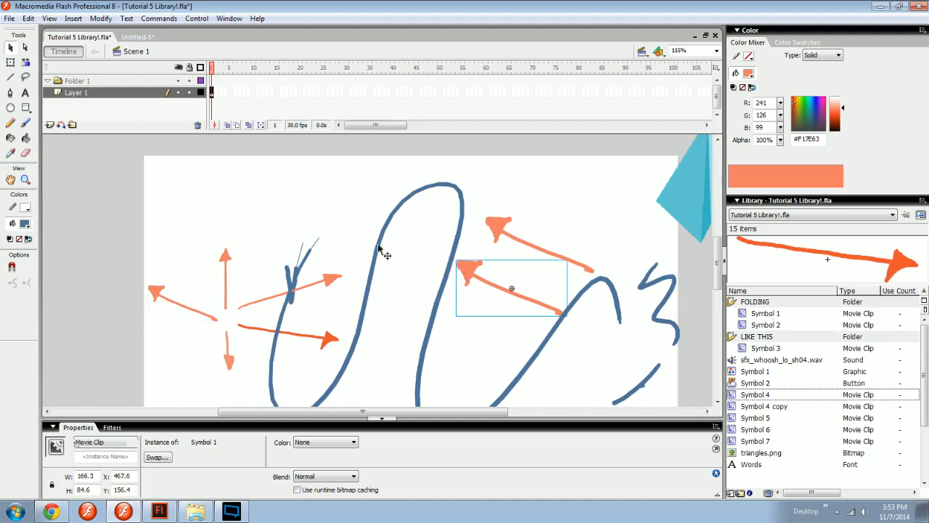
{"action": "left_click", "coordinate": [161, 302]}
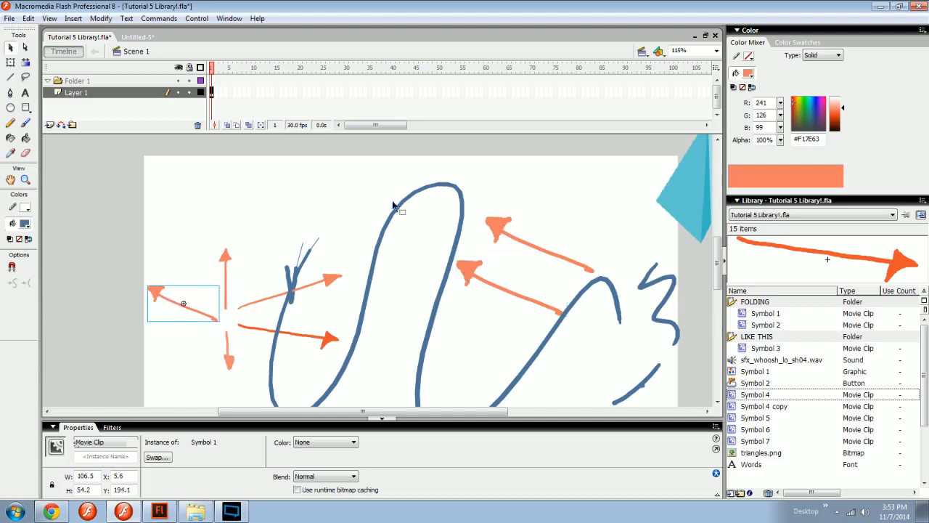
Recolour the arrow inside the FOLDING folder's Symbol 1 to purple #B68BE2 and return to Scene 1.
{"action": "left_click", "coordinate": [755, 313]}
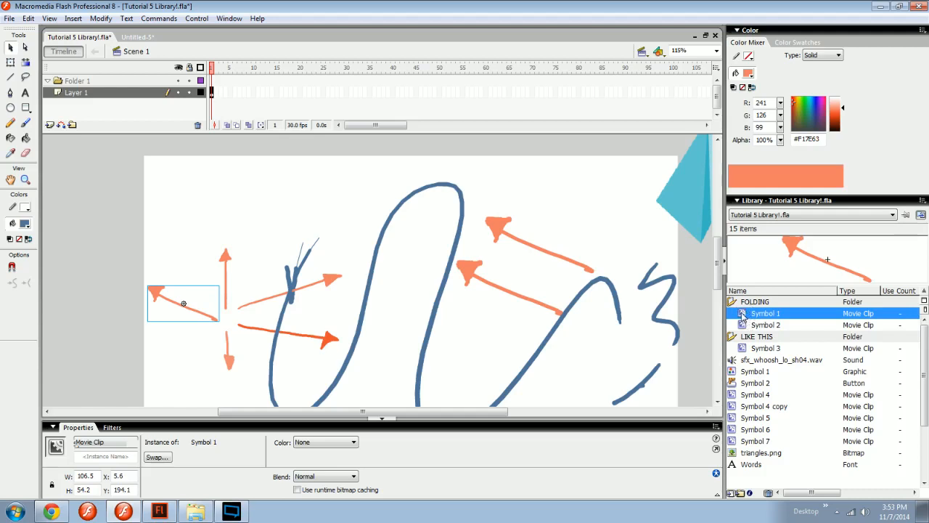
{"action": "double_click", "coordinate": [741, 313]}
{"action": "left_click", "coordinate": [818, 109]}
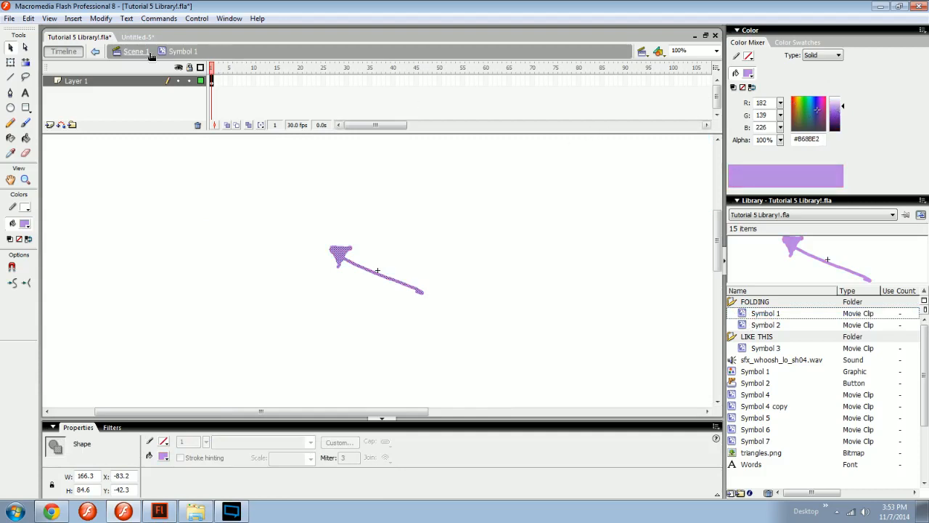
{"action": "left_click", "coordinate": [135, 51]}
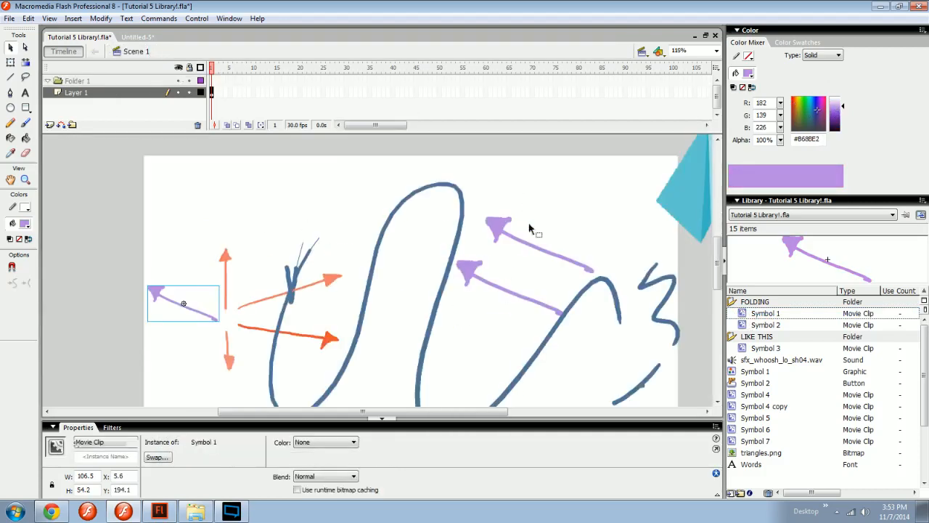
{"action": "left_click", "coordinate": [485, 310]}
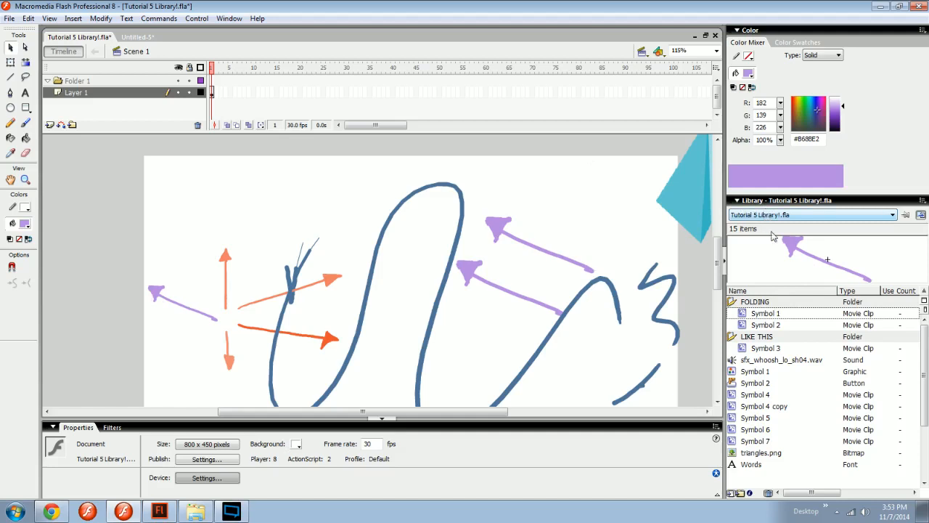
Check the library's options for the selected symbol, and preview Symbol 3 and the FOLDING folder's Symbol 1.
{"action": "left_click", "coordinate": [923, 200]}
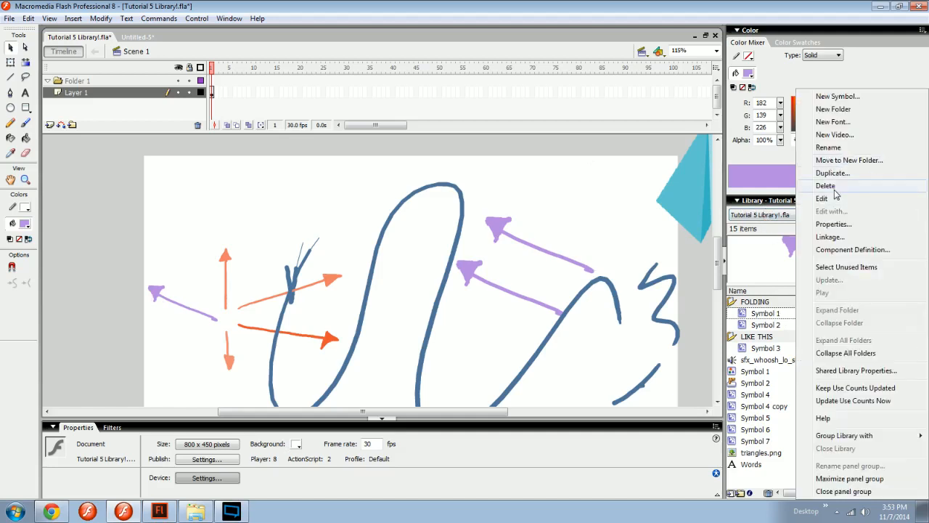
{"action": "left_click", "coordinate": [755, 369]}
{"action": "left_click", "coordinate": [755, 348]}
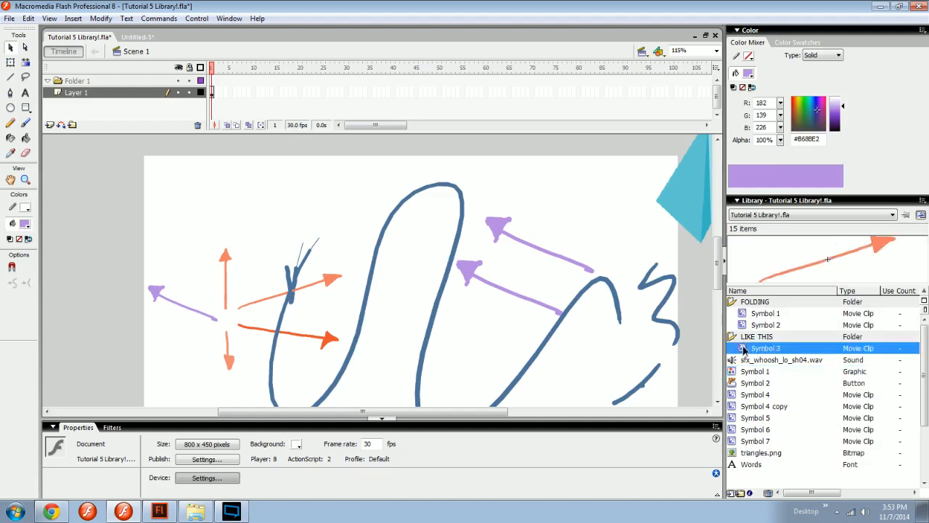
{"action": "left_click", "coordinate": [747, 313]}
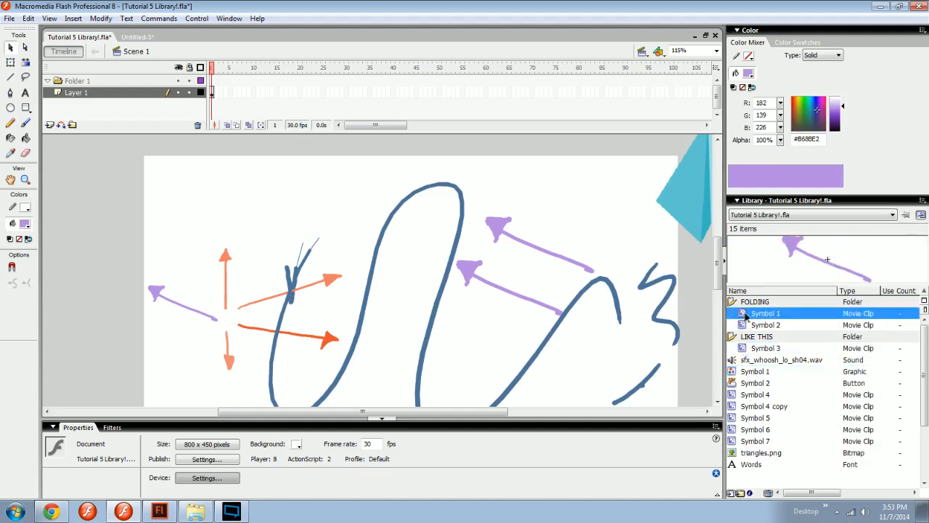
View the bitmap properties of triangles.png, including its compression choices and advanced settings, and close them without changes.
{"action": "double_click", "coordinate": [736, 453]}
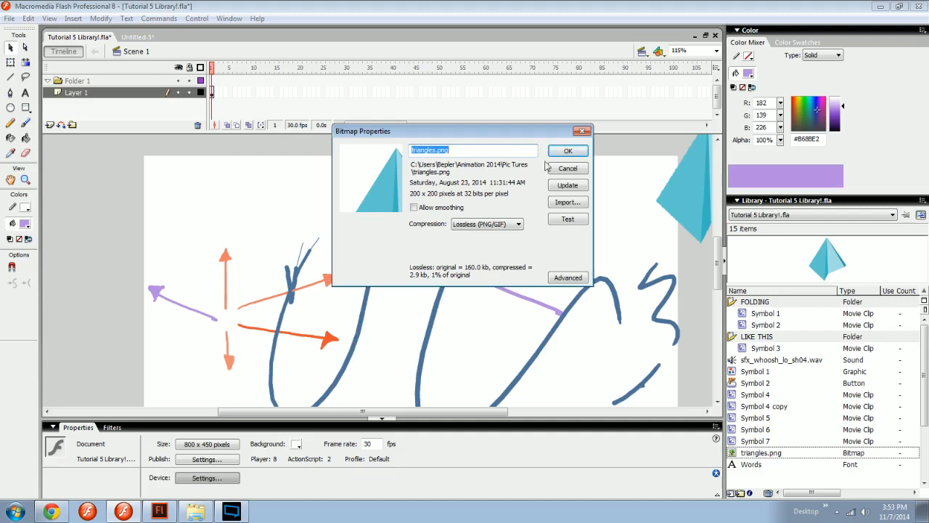
{"action": "left_click", "coordinate": [482, 224]}
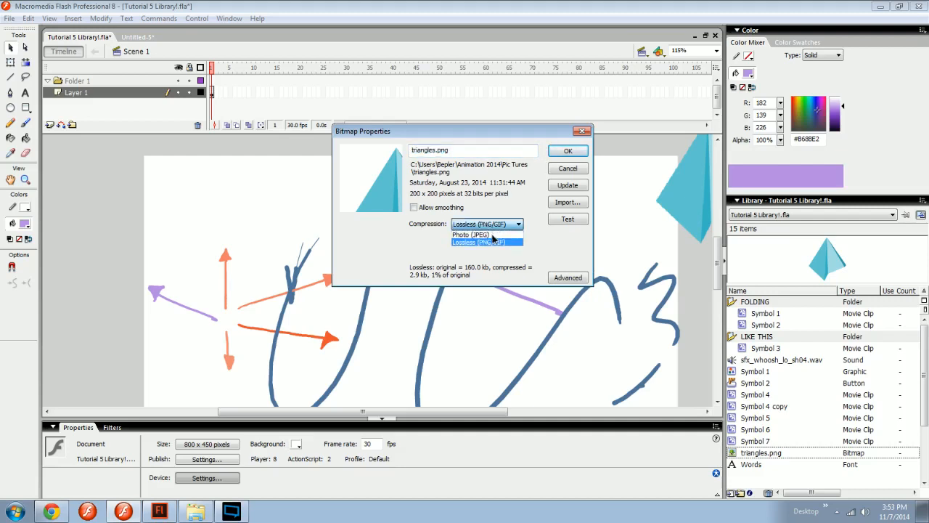
{"action": "left_click", "coordinate": [475, 212]}
{"action": "left_click", "coordinate": [559, 278]}
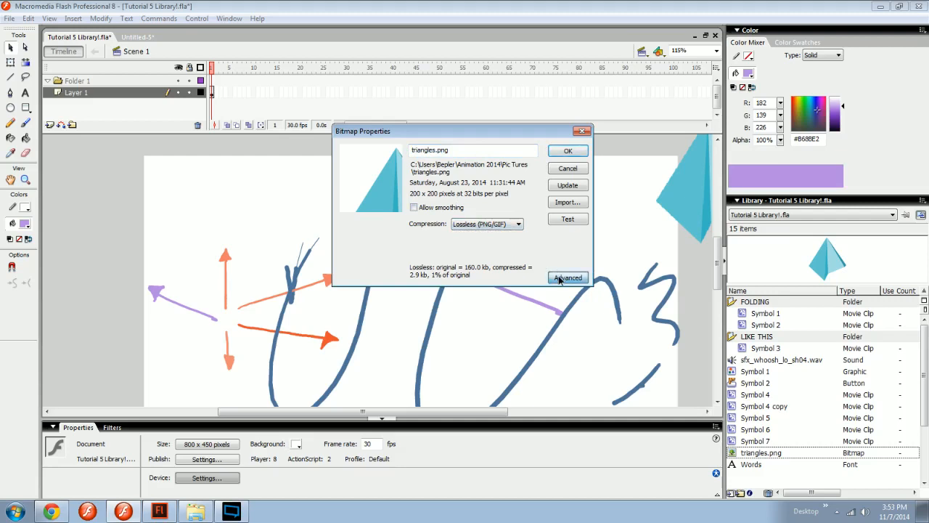
{"action": "left_click", "coordinate": [570, 278]}
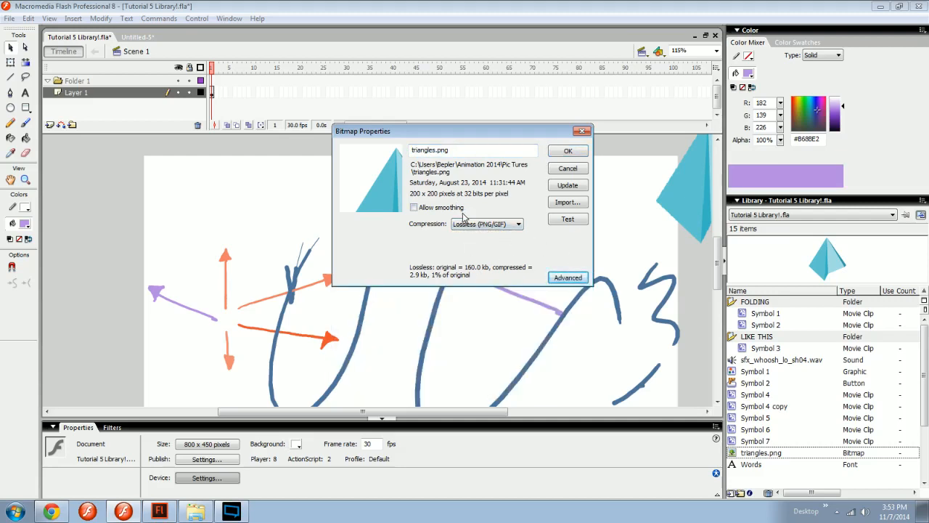
{"action": "left_click", "coordinate": [585, 134]}
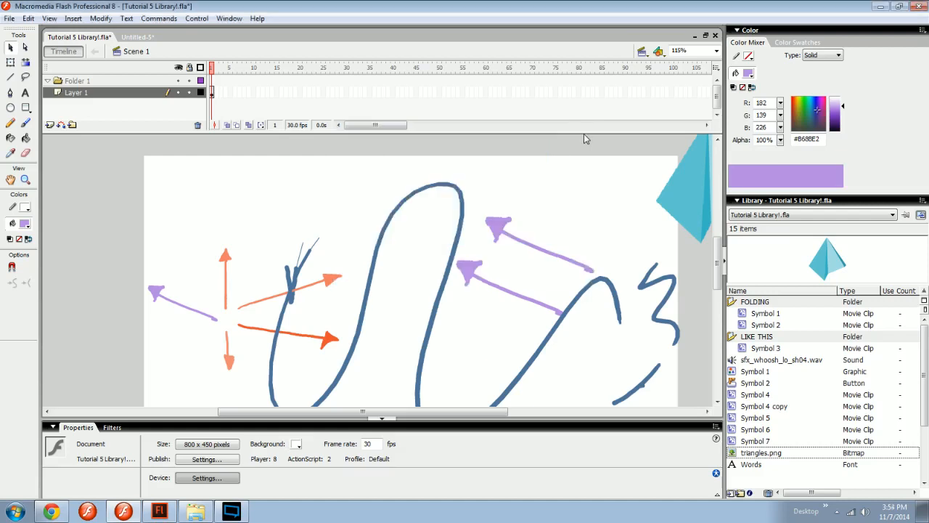
Compare the library options available for the triangles.png bitmap with those for Symbol 7.
{"action": "left_click", "coordinate": [923, 201]}
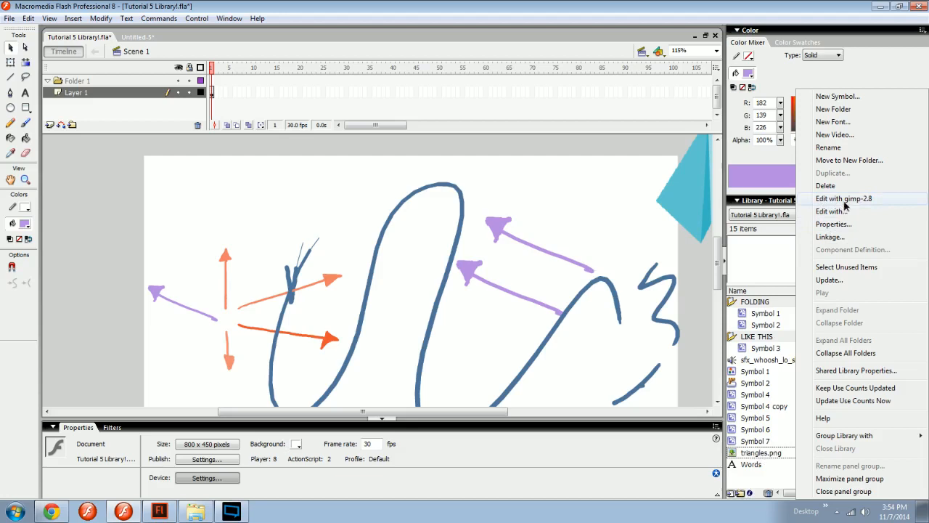
{"action": "left_click", "coordinate": [768, 452]}
{"action": "left_click", "coordinate": [761, 443]}
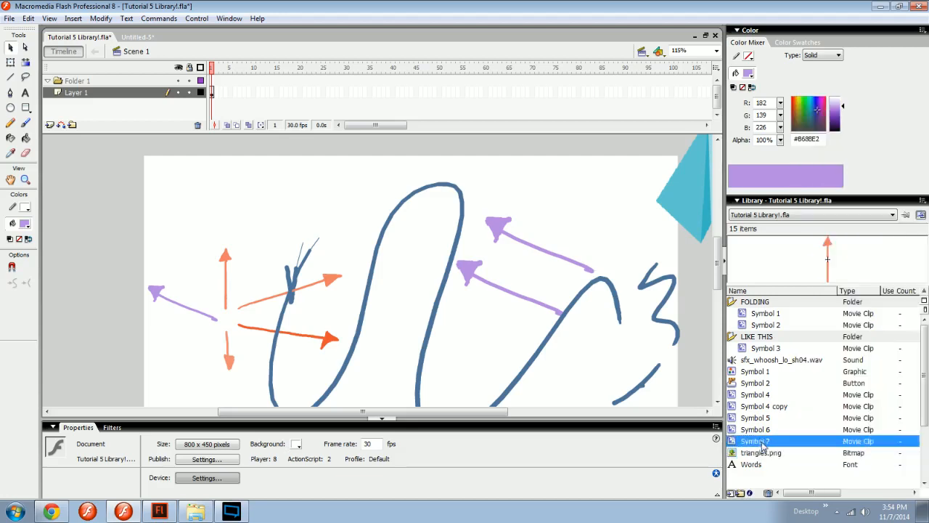
{"action": "left_click", "coordinate": [923, 201]}
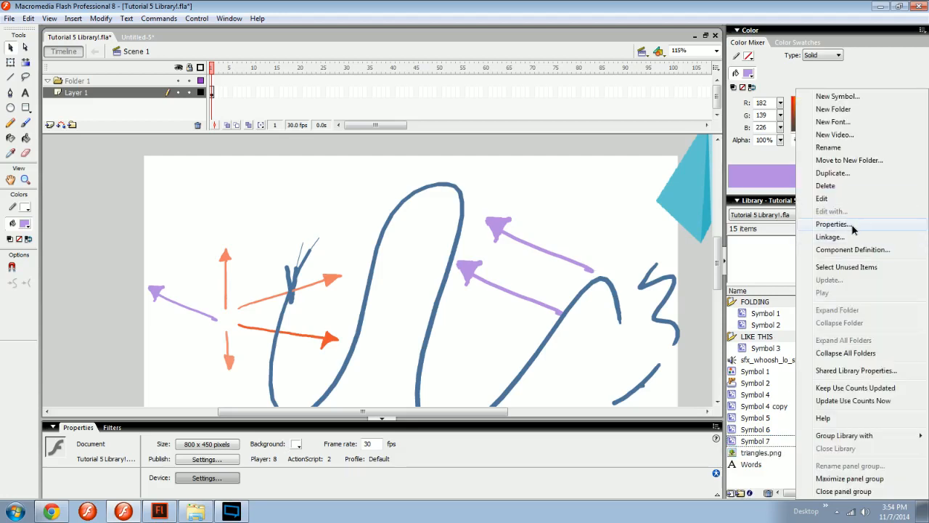
{"action": "left_click", "coordinate": [770, 491]}
Try the Button, Graphic and Movie clip types in Symbol 7's properties, and close them without applying.
{"action": "left_click", "coordinate": [750, 493]}
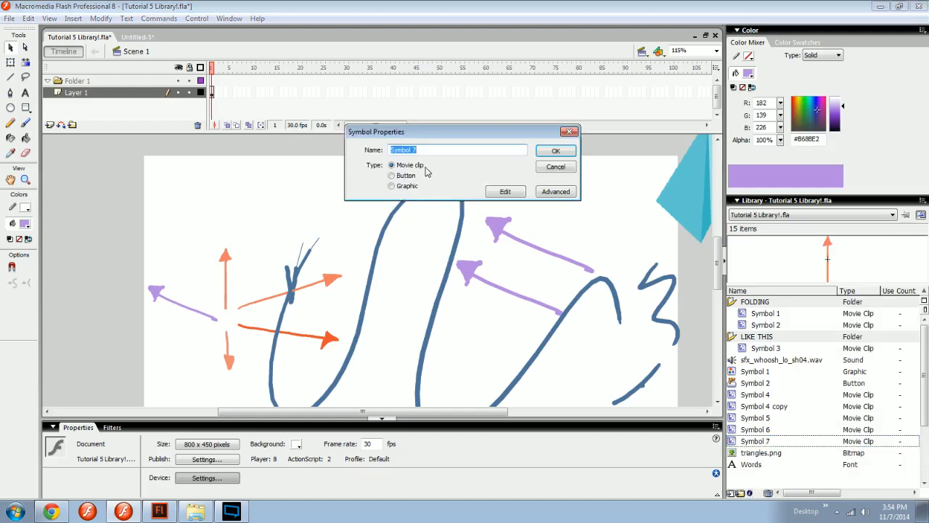
{"action": "left_click", "coordinate": [392, 175]}
{"action": "left_click", "coordinate": [392, 186]}
{"action": "left_click", "coordinate": [392, 164]}
{"action": "left_click", "coordinate": [392, 175]}
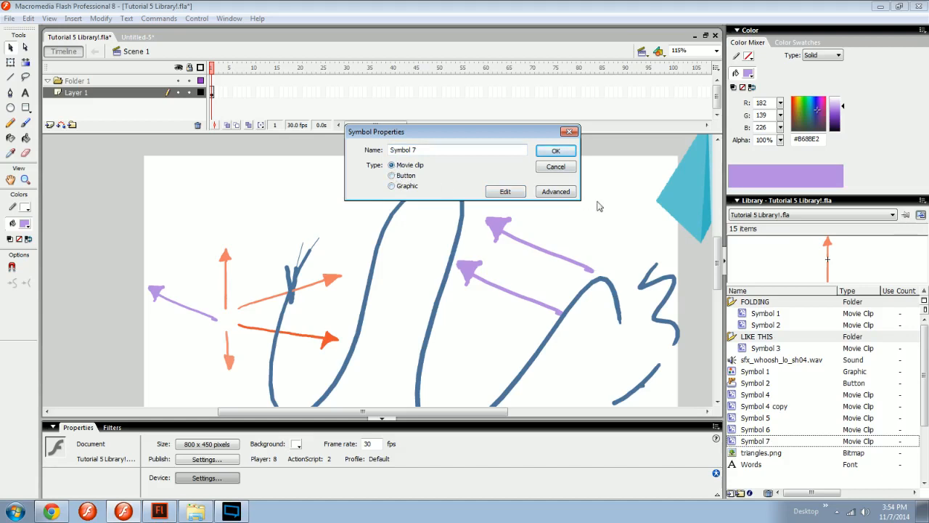
{"action": "left_click", "coordinate": [570, 132]}
View the Component Definition settings of Symbol 7 and cancel them.
{"action": "left_click", "coordinate": [922, 200]}
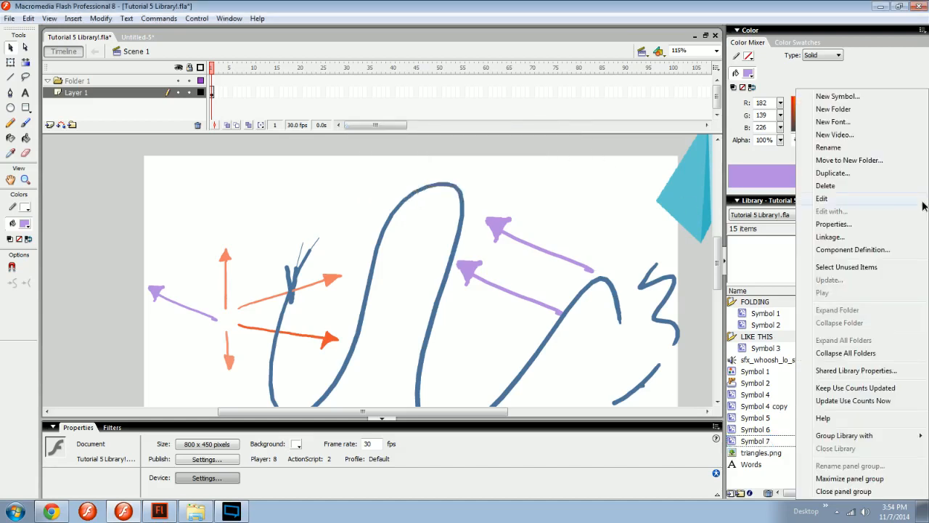
{"action": "left_click", "coordinate": [844, 251]}
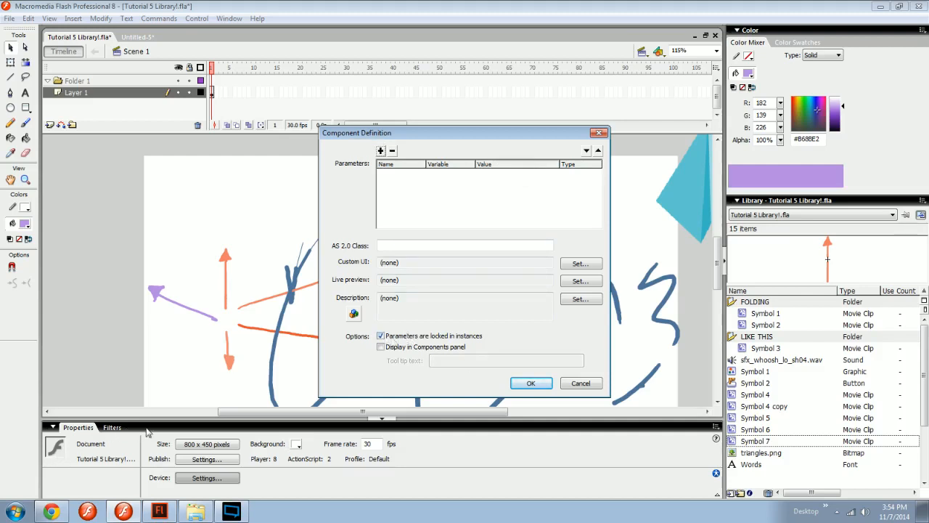
{"action": "left_click", "coordinate": [580, 384]}
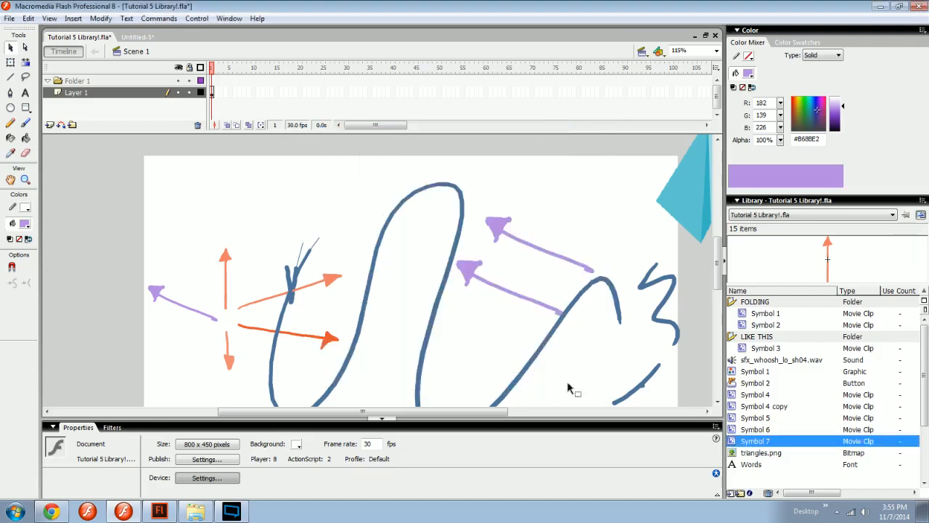
Collapse and restore the Properties panel, look at its panel group options, and dismiss them.
{"action": "left_click", "coordinate": [139, 429]}
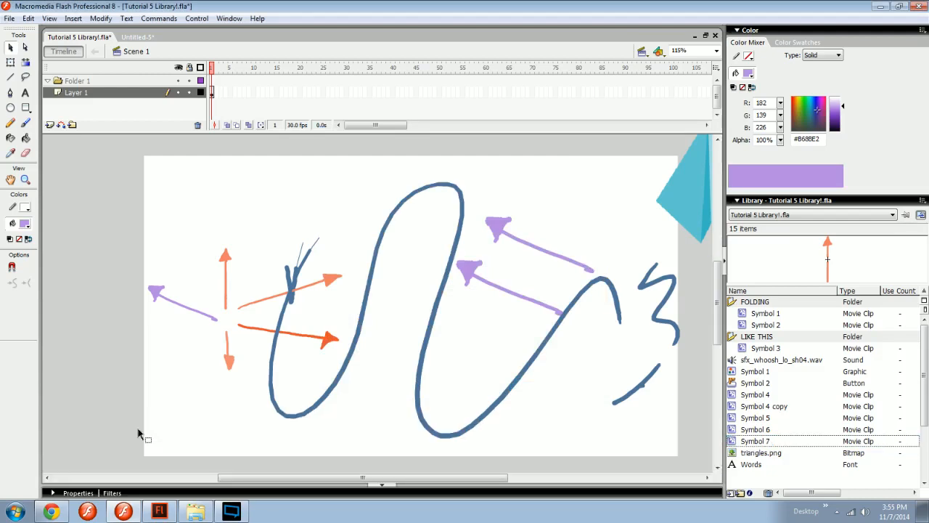
{"action": "left_click", "coordinate": [145, 490]}
{"action": "right_click", "coordinate": [143, 429]}
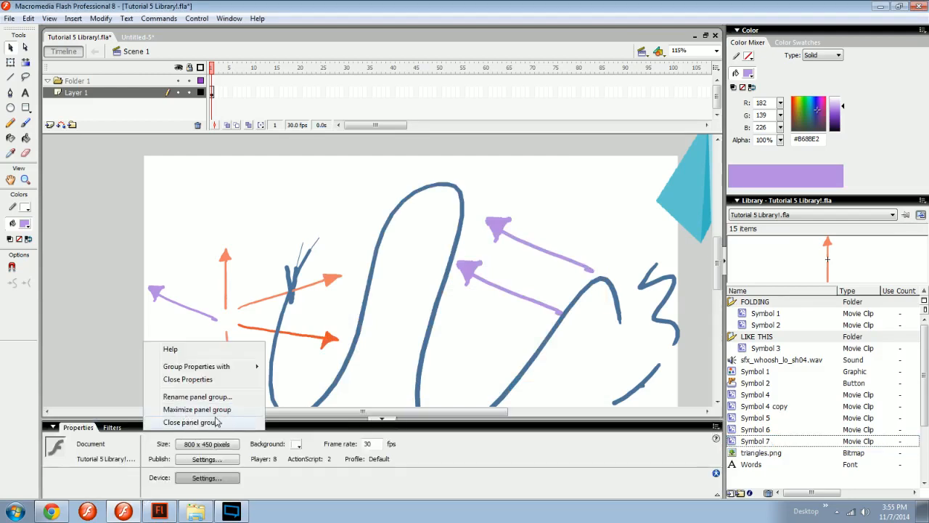
{"action": "left_click", "coordinate": [111, 410]}
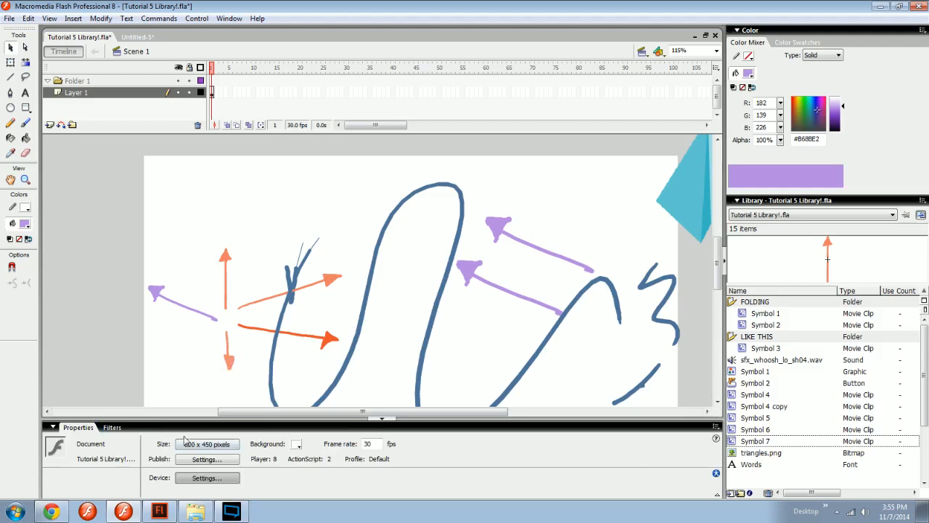
Try out a filter on the upward-pointing arrow on the stage, remove it, and return to the arrow's properties.
{"action": "left_click", "coordinate": [112, 428]}
{"action": "left_click", "coordinate": [229, 259]}
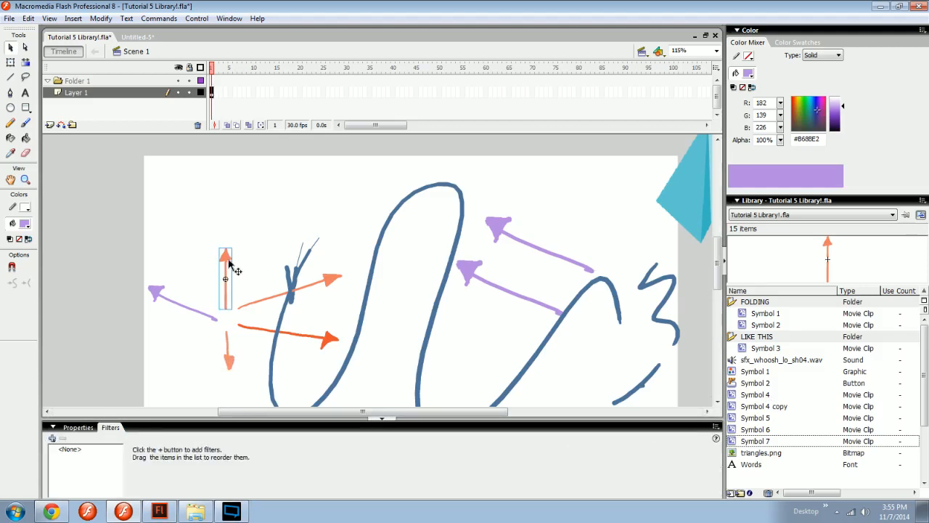
{"action": "left_click", "coordinate": [51, 439]}
{"action": "left_click", "coordinate": [93, 372]}
{"action": "mouse_move", "coordinate": [197, 443]}
{"action": "left_mouse_down"}
{"action": "mouse_move", "coordinate": [197, 434]}
{"action": "mouse_move", "coordinate": [203, 447]}
{"action": "left_mouse_up"}
{"action": "left_click", "coordinate": [62, 439]}
{"action": "left_click", "coordinate": [77, 428]}
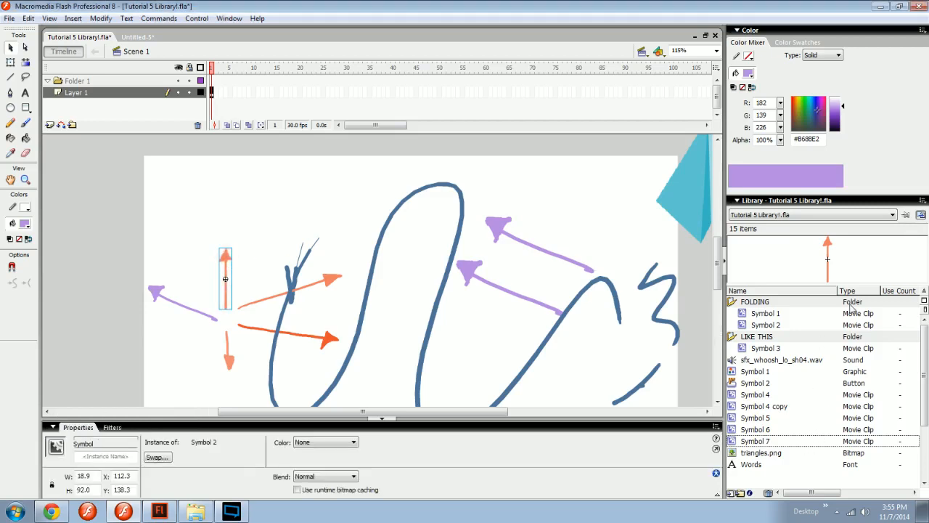
Delete the large blue curve and the small blue marks beside the orange arrows from the stage.
{"action": "left_click", "coordinate": [921, 212]}
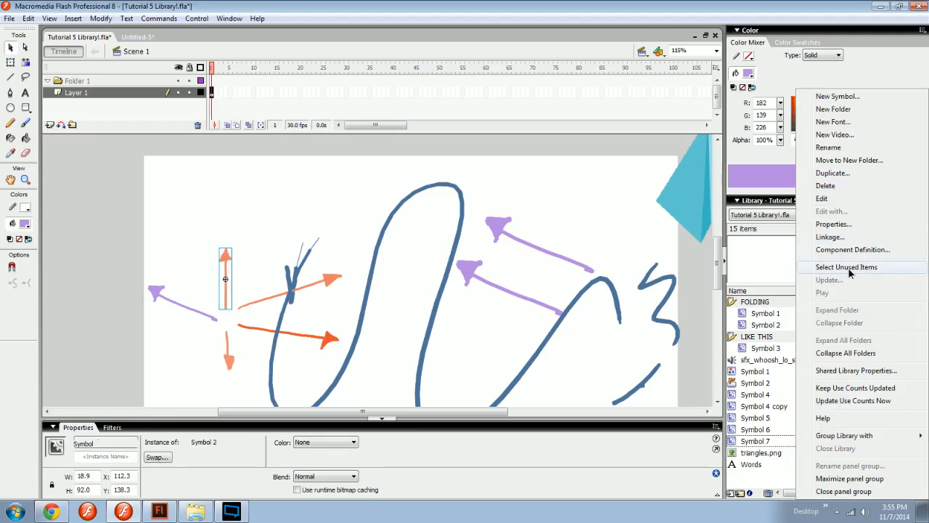
{"action": "left_click", "coordinate": [593, 282]}
{"action": "key", "text": "space"}
{"action": "left_click_drag", "start_coordinate": [634, 350], "coordinate": [602, 320]}
{"action": "key", "text": "space"}
{"action": "left_click", "coordinate": [531, 244]}
{"action": "key", "text": "space"}
{"action": "left_click_drag", "start_coordinate": [549, 253], "coordinate": [527, 263]}
{"action": "mouse_move", "coordinate": [417, 274]}
{"action": "left_mouse_down"}
{"action": "mouse_move", "coordinate": [437, 264]}
{"action": "mouse_move", "coordinate": [399, 271]}
{"action": "left_mouse_up"}
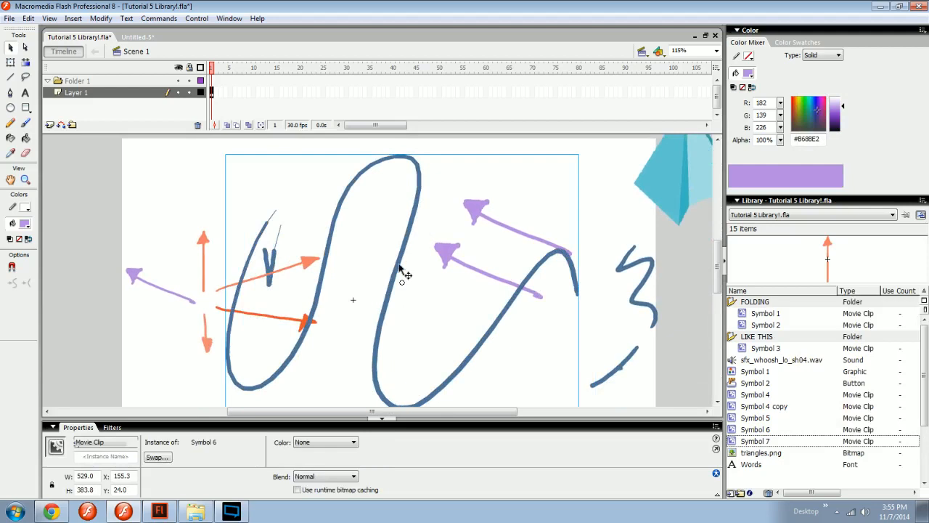
{"action": "left_click", "coordinate": [273, 262]}
{"action": "key", "text": "Delete"}
{"action": "left_click_drag", "start_coordinate": [340, 234], "coordinate": [359, 237]}
{"action": "key", "text": "Delete"}
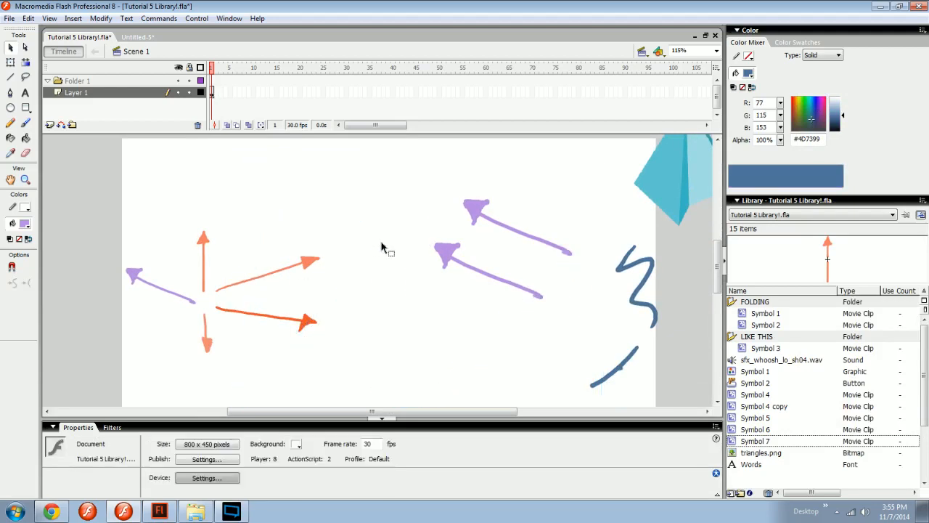
Preview Symbol 6 and triangles.png in the library, and select all unused items.
{"action": "left_click", "coordinate": [755, 430]}
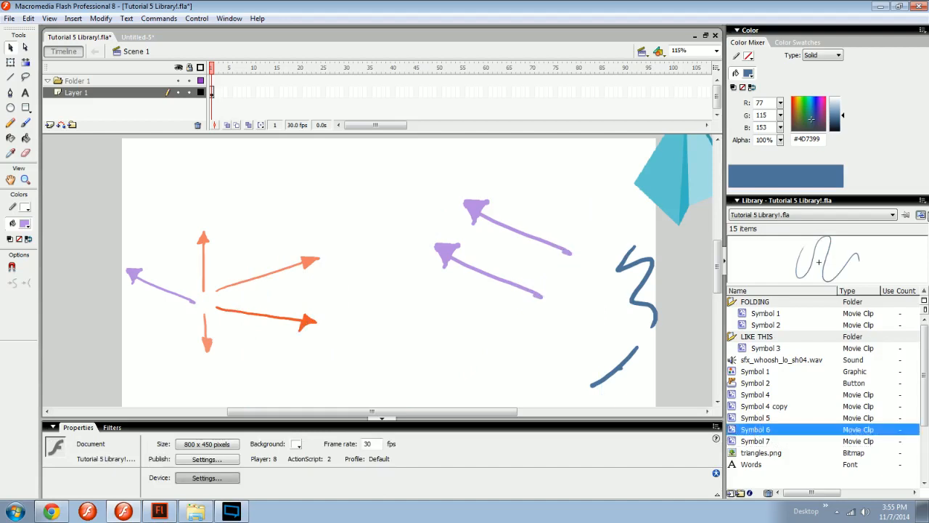
{"action": "left_click", "coordinate": [872, 453]}
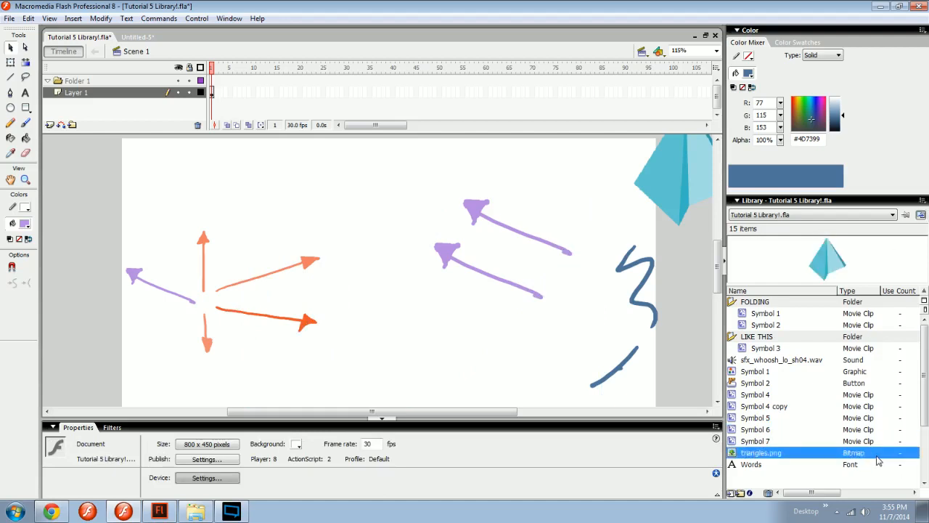
{"action": "left_click", "coordinate": [923, 200]}
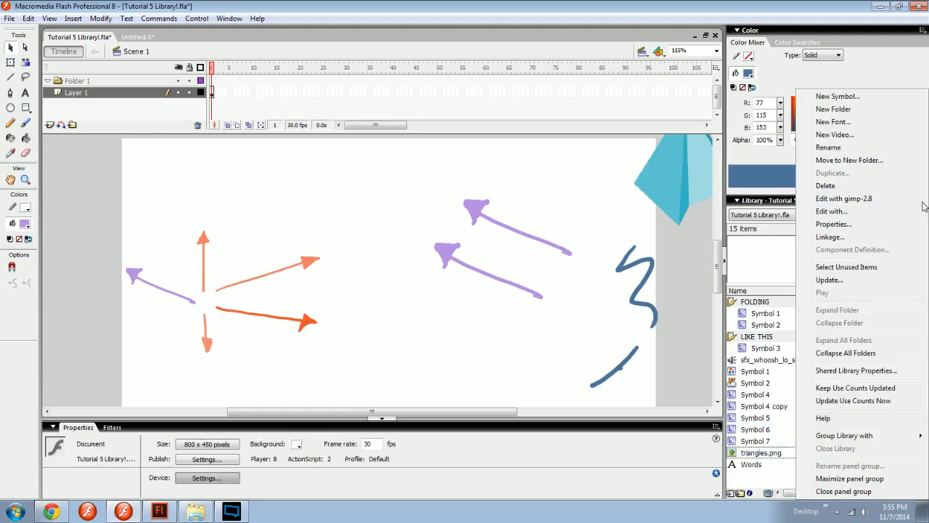
{"action": "left_click", "coordinate": [857, 268]}
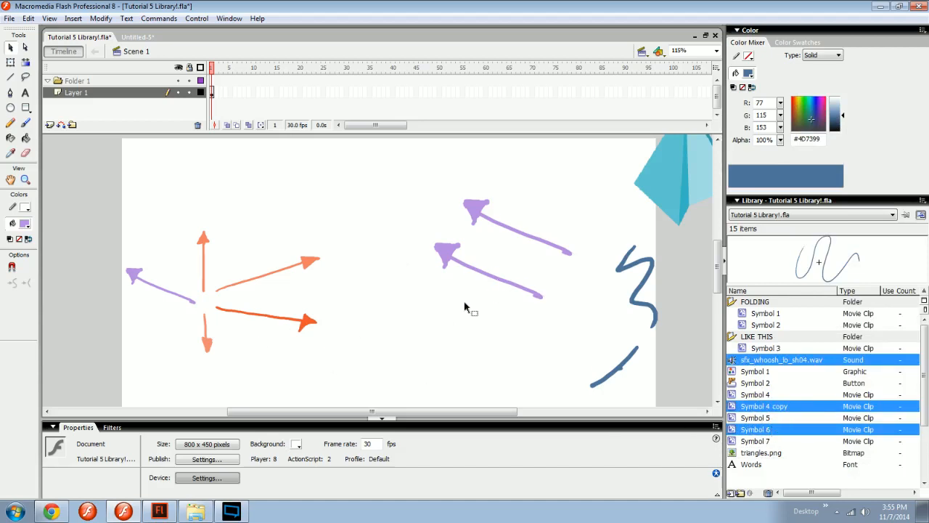
Delete the lower of the two large purple arrows on the stage and select the unused library items again.
{"action": "left_click", "coordinate": [514, 333]}
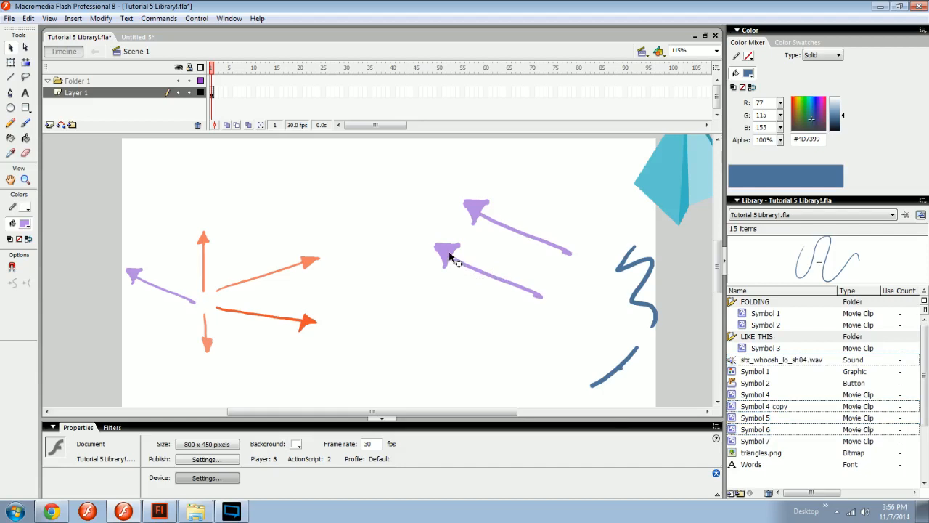
{"action": "left_click", "coordinate": [451, 259]}
{"action": "key", "text": "Delete"}
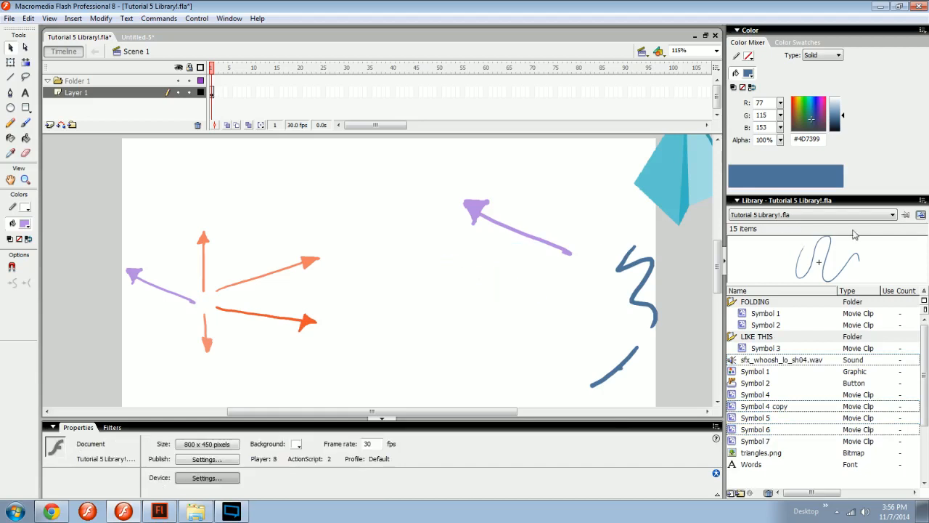
{"action": "left_click", "coordinate": [924, 201]}
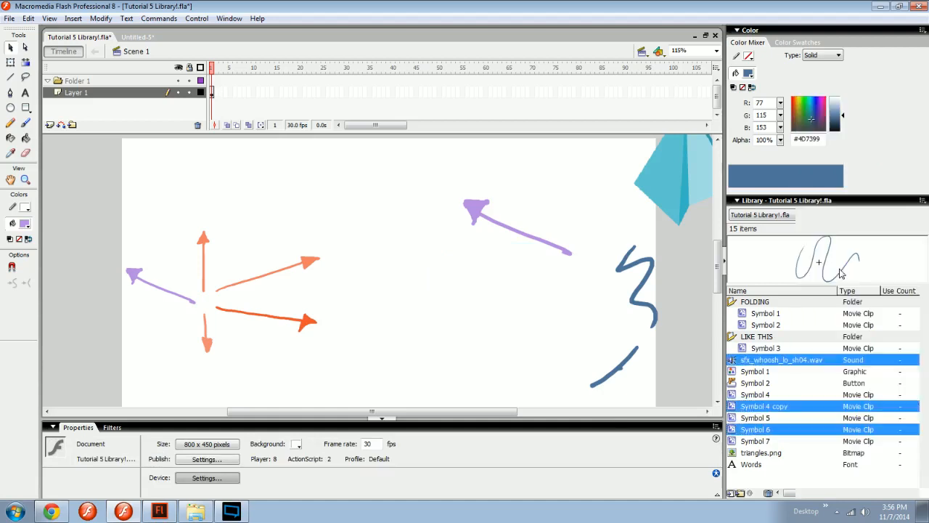
{"action": "left_click", "coordinate": [835, 269]}
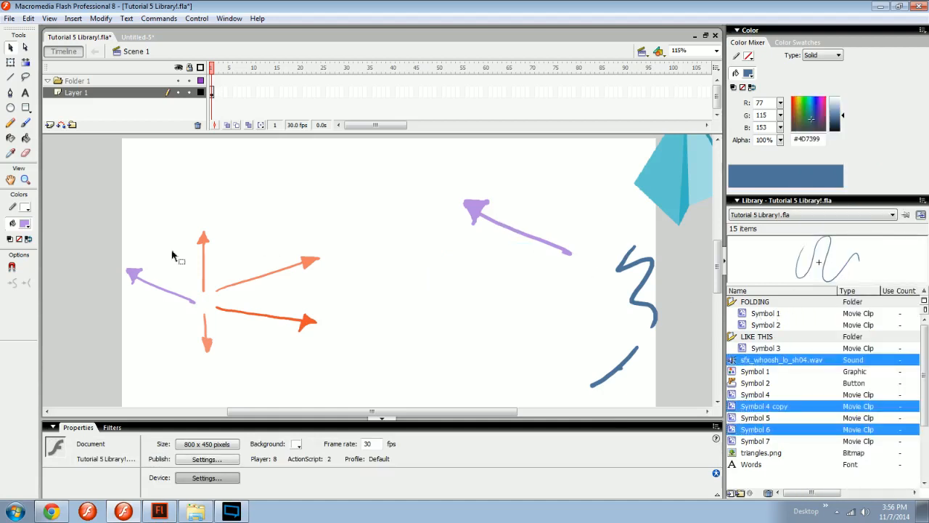
Delete the remaining two purple arrows from the stage and reselect the library's unused items.
{"action": "left_click_drag", "start_coordinate": [507, 187], "coordinate": [493, 254]}
{"action": "key", "text": "Delete"}
{"action": "left_click_drag", "start_coordinate": [152, 261], "coordinate": [168, 297]}
{"action": "key", "text": "Delete"}
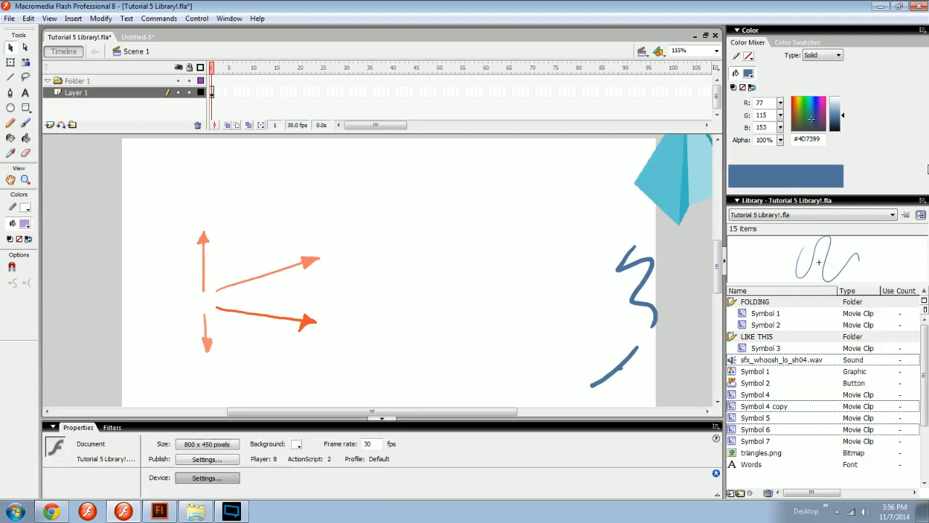
{"action": "left_click", "coordinate": [923, 206]}
{"action": "left_click", "coordinate": [835, 268]}
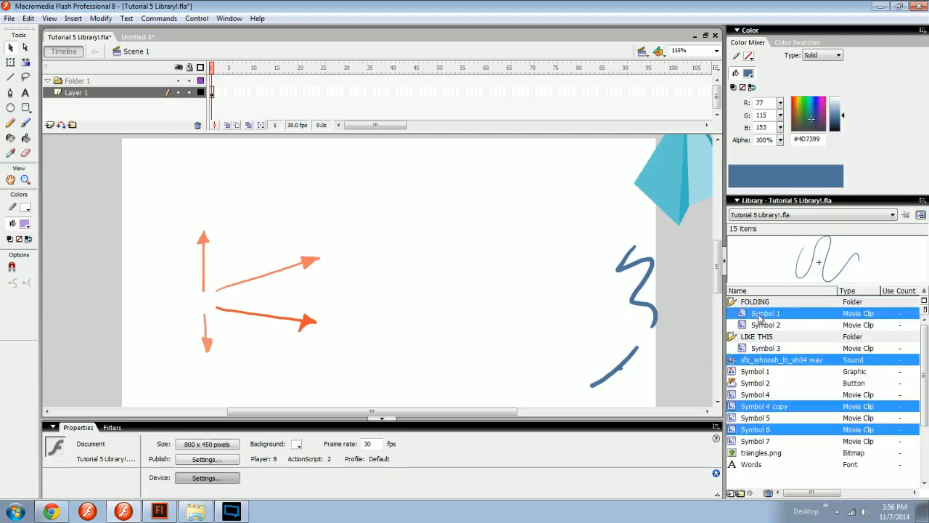
Update the library's use counts once and select Symbol 7 to check its count.
{"action": "right_click", "coordinate": [891, 314]}
{"action": "left_click", "coordinate": [873, 493]}
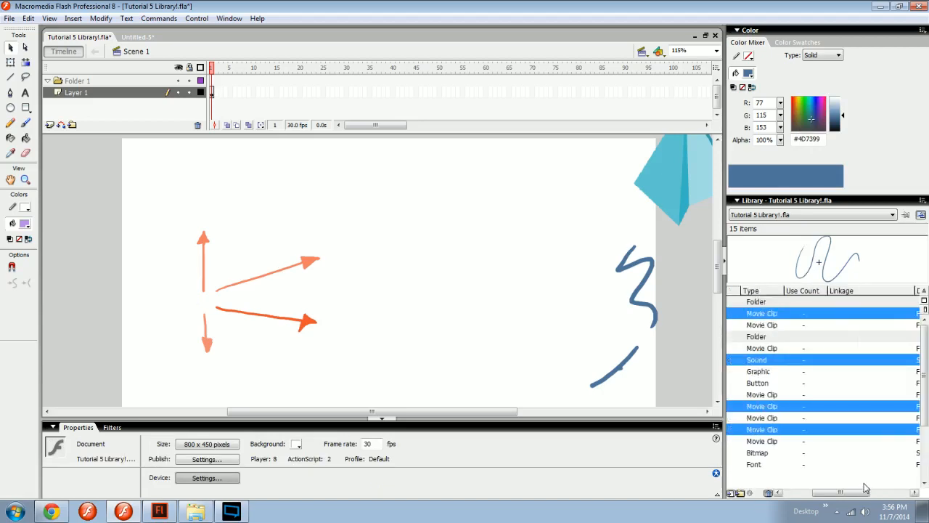
{"action": "right_click", "coordinate": [865, 486]}
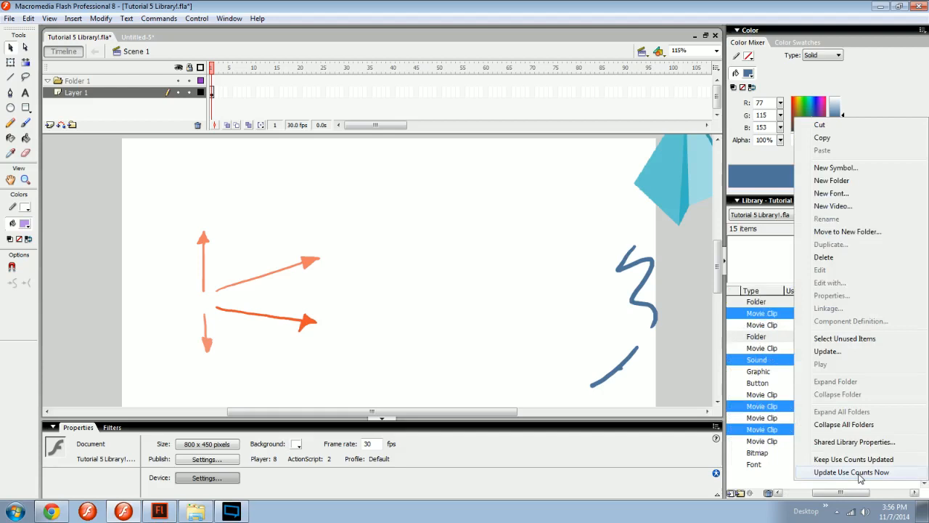
{"action": "left_click", "coordinate": [862, 473]}
{"action": "left_click_drag", "start_coordinate": [851, 492], "coordinate": [830, 496]}
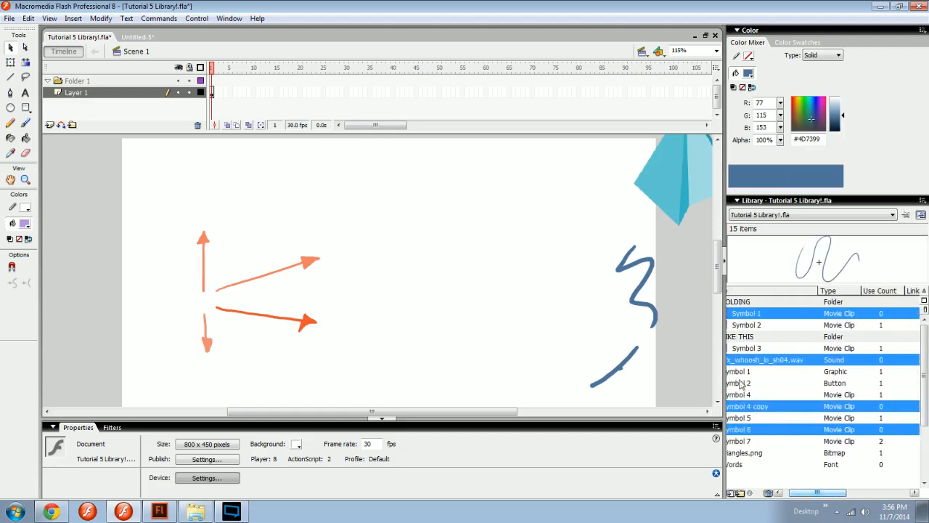
{"action": "left_click", "coordinate": [662, 362]}
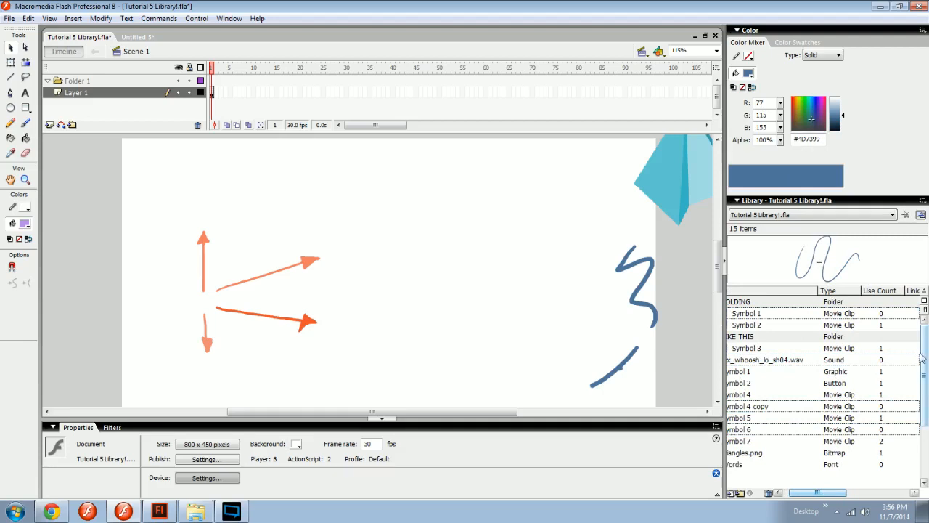
{"action": "left_click", "coordinate": [858, 441]}
{"action": "left_click_drag", "start_coordinate": [826, 494], "coordinate": [786, 498]}
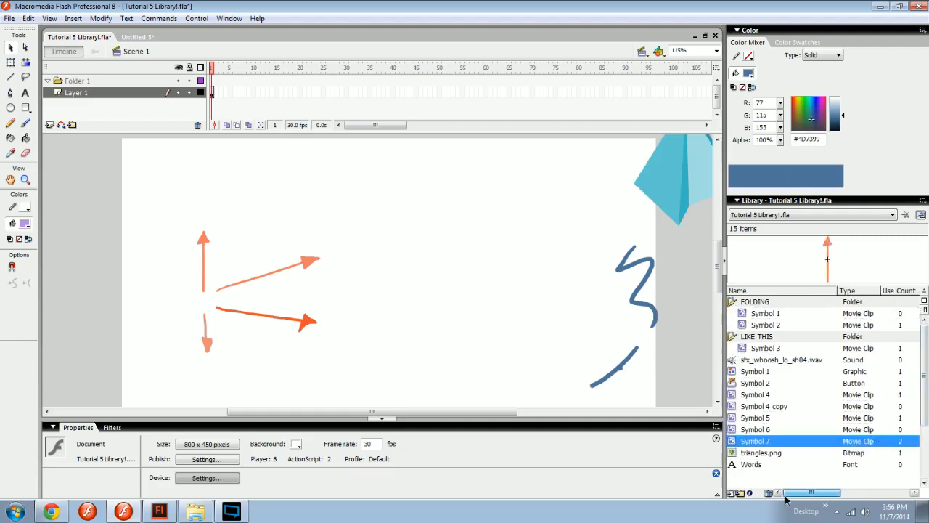
Try deleting everything on the stage, and undo the deletion.
{"action": "left_click_drag", "start_coordinate": [508, 337], "coordinate": [525, 348]}
{"action": "key", "text": "ctrl+a"}
{"action": "key", "text": "Delete"}
{"action": "key", "text": "ctrl+minus"}
{"action": "key", "text": "ctrl+minus"}
{"action": "key", "text": "ctrl+z"}
{"action": "left_click_drag", "start_coordinate": [329, 305], "coordinate": [355, 326]}
{"action": "key", "text": "ctrl+equal"}
{"action": "key", "text": "ctrl+equal"}
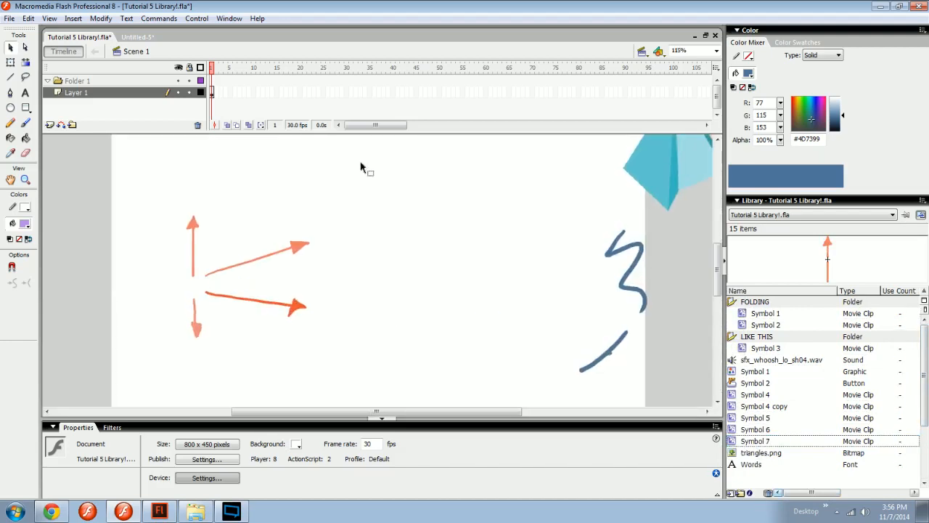
Collapse the LIKE THIS and FOLDING folders in the library, and expand FOLDING again.
{"action": "left_click", "coordinate": [327, 93]}
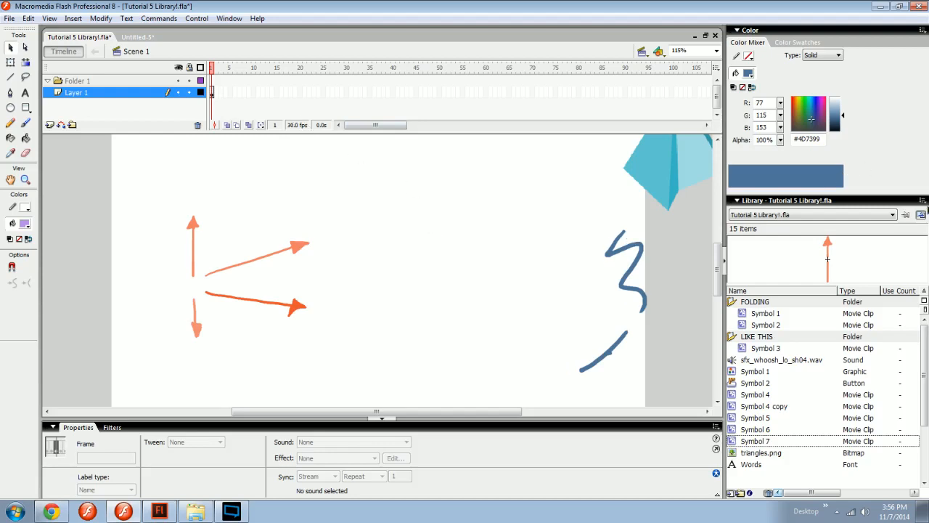
{"action": "left_click", "coordinate": [921, 214]}
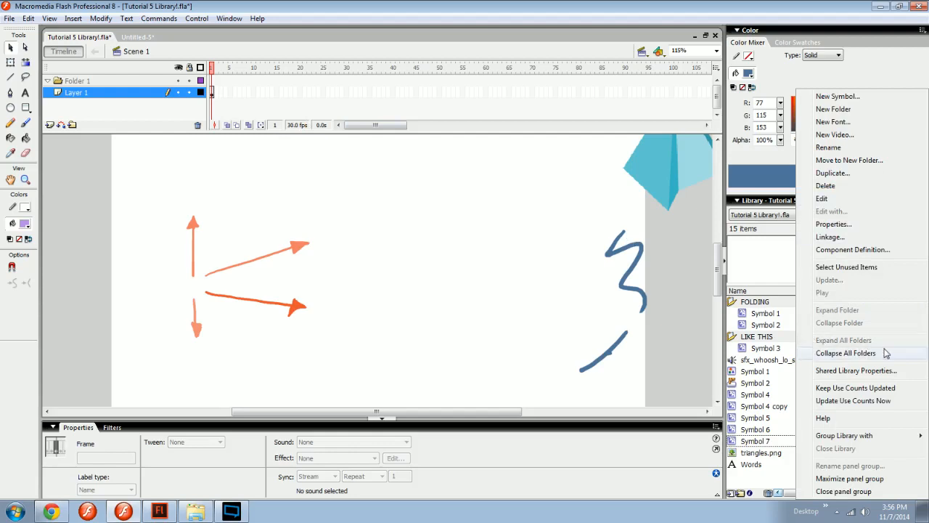
{"action": "left_click", "coordinate": [732, 339]}
{"action": "left_click", "coordinate": [731, 305]}
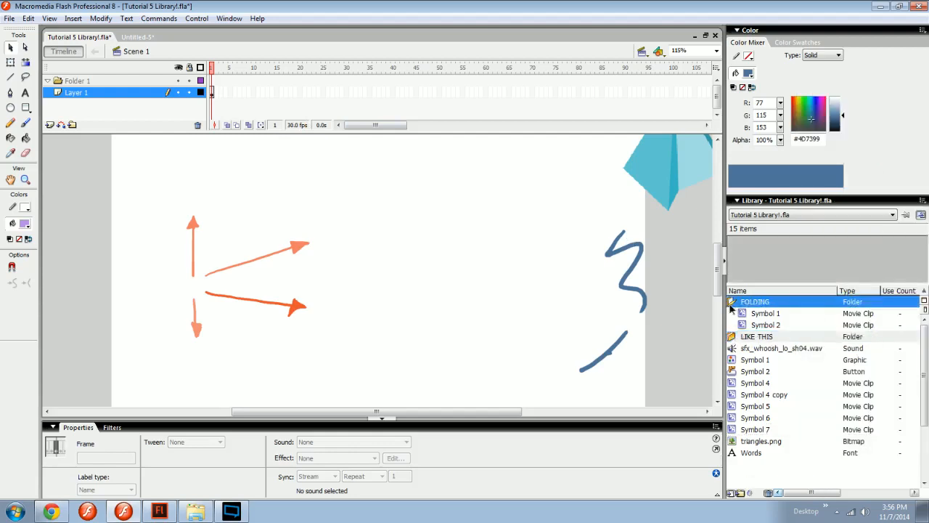
{"action": "left_click", "coordinate": [731, 303]}
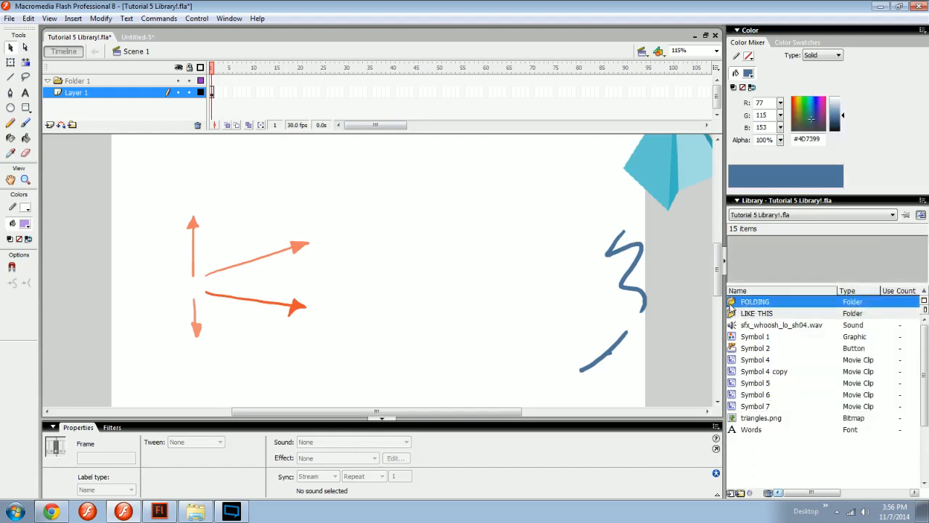
{"action": "left_click", "coordinate": [920, 215]}
{"action": "left_click", "coordinate": [839, 311]}
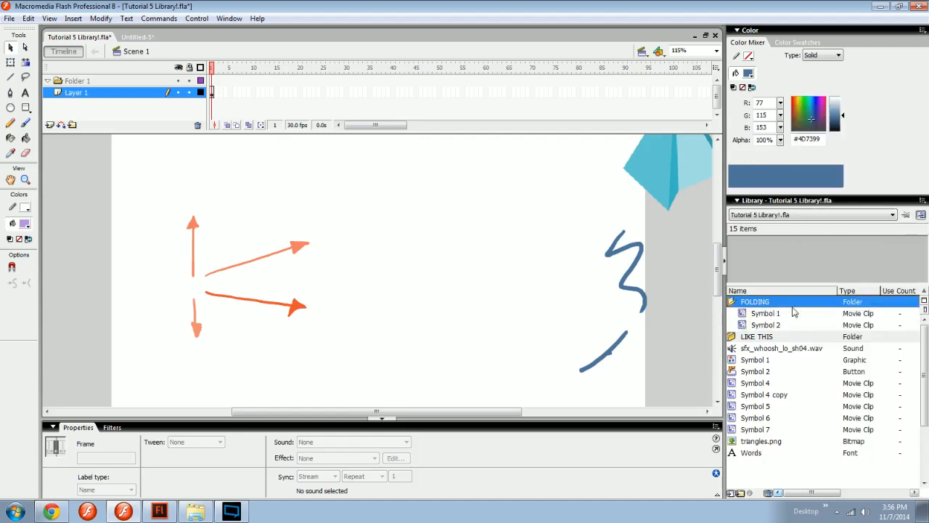
View the Shared Library Properties and cancel them without entering a URL.
{"action": "left_click", "coordinate": [921, 215]}
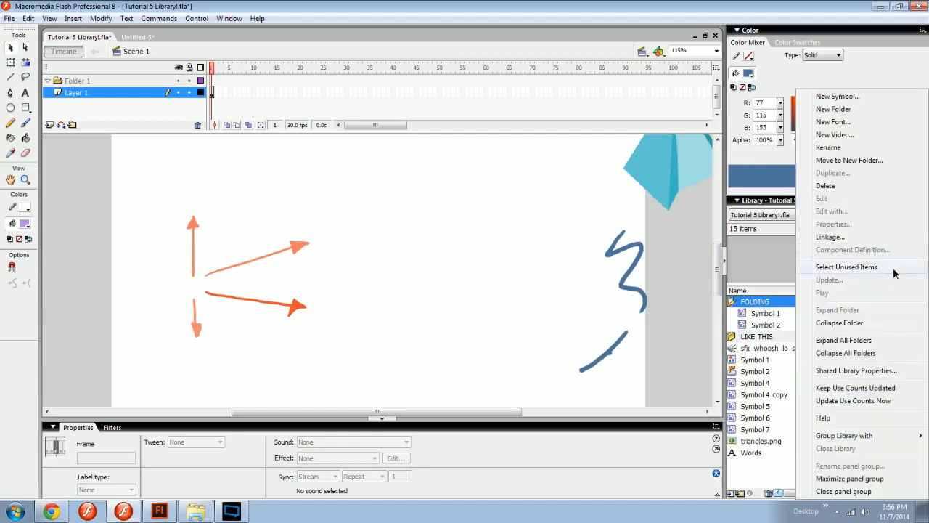
{"action": "left_click", "coordinate": [852, 372]}
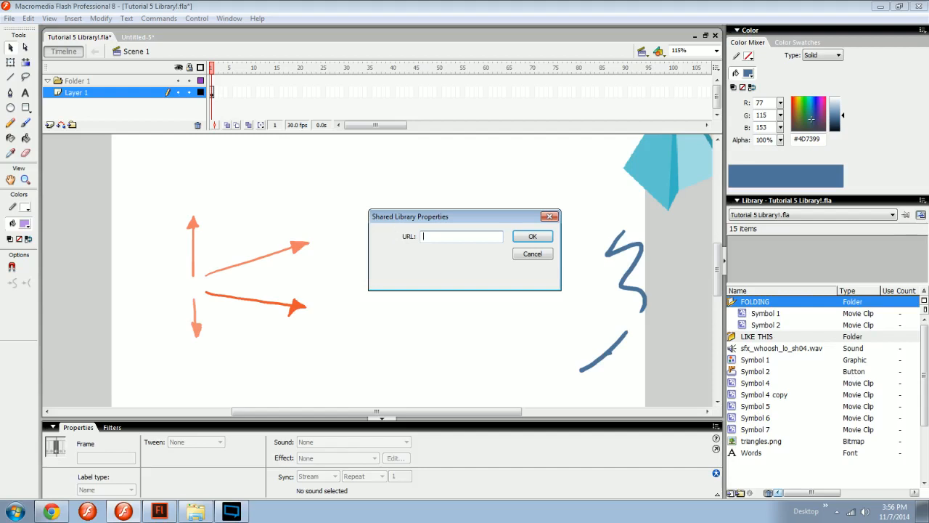
{"action": "left_click", "coordinate": [533, 254]}
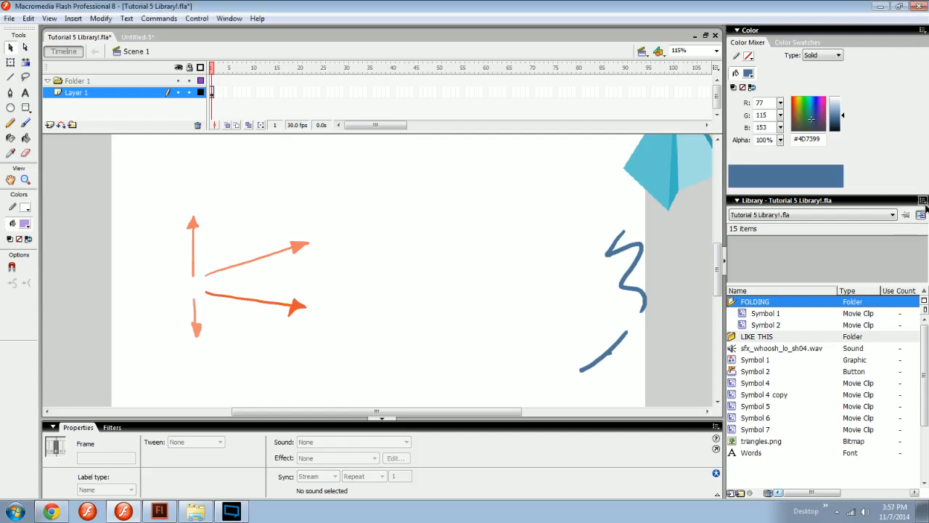
Turn on Keep Use Counts Updated, and place one instance each of Symbol 2 and Symbol 1 from the FOLDING folder on the stage.
{"action": "left_click", "coordinate": [921, 200]}
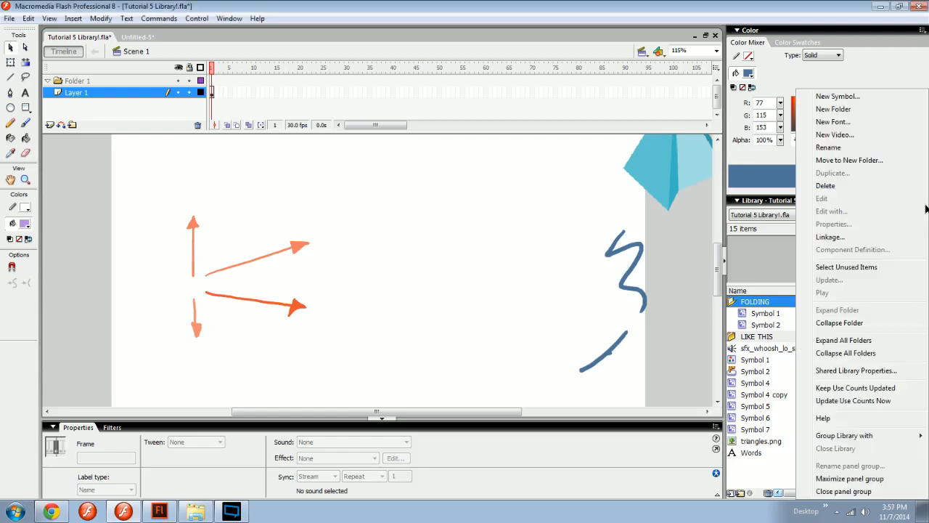
{"action": "left_click", "coordinate": [871, 392]}
{"action": "left_click", "coordinate": [783, 324]}
{"action": "left_click_drag", "start_coordinate": [783, 325], "coordinate": [409, 305]}
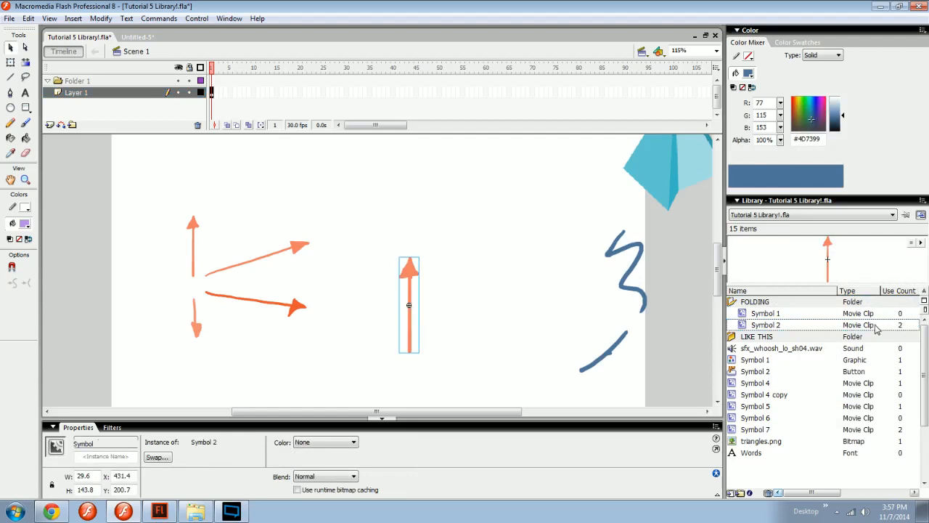
{"action": "left_click", "coordinate": [830, 313]}
{"action": "left_click_drag", "start_coordinate": [830, 313], "coordinate": [472, 231]}
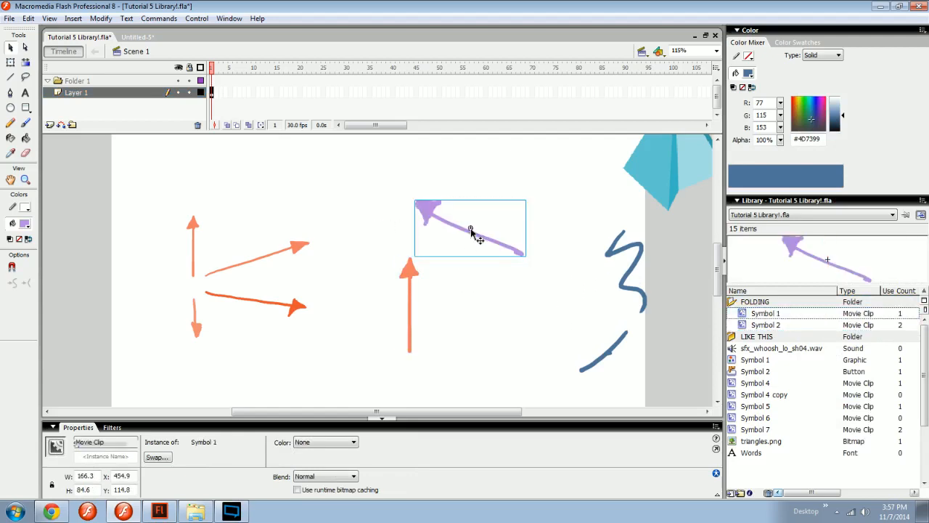
Place two more instances of the FOLDING folder's Symbol 2 on the stage, and narrow the library's Type column.
{"action": "right_click", "coordinate": [862, 472]}
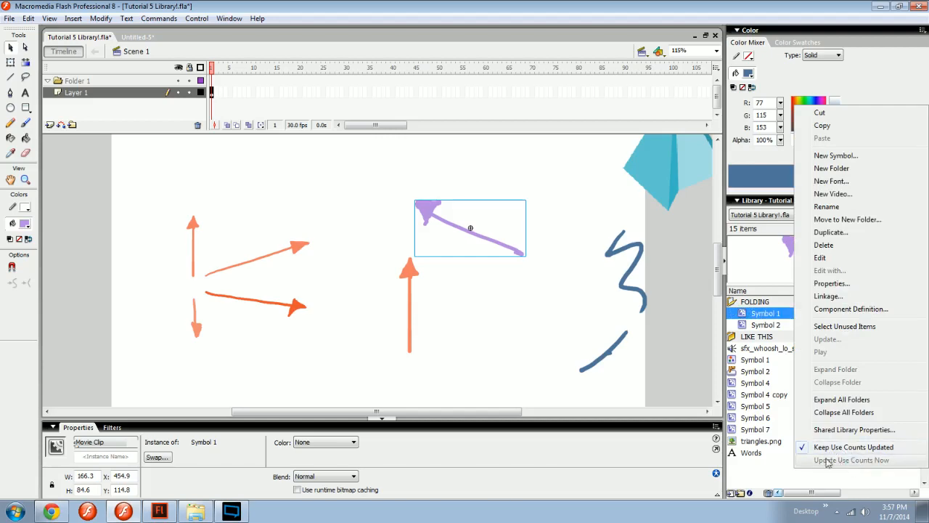
{"action": "left_click", "coordinate": [873, 477]}
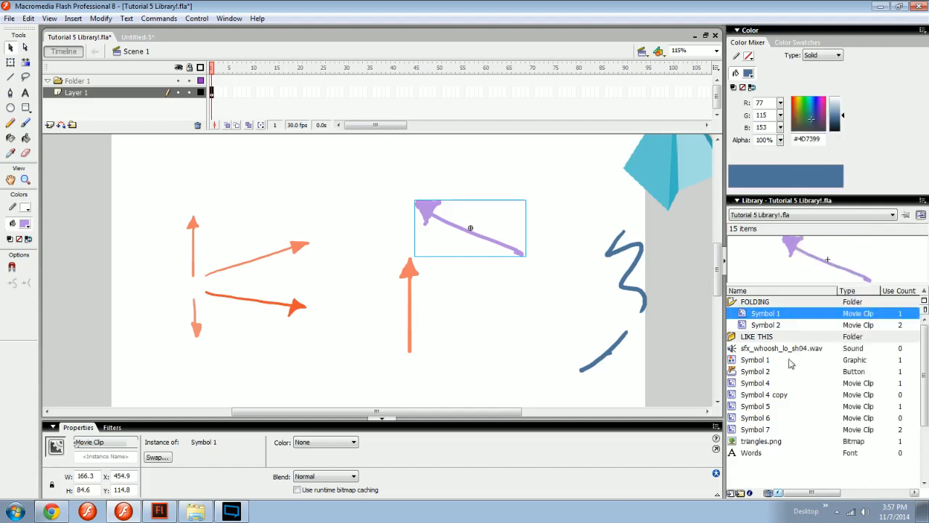
{"action": "left_click_drag", "start_coordinate": [784, 330], "coordinate": [508, 344]}
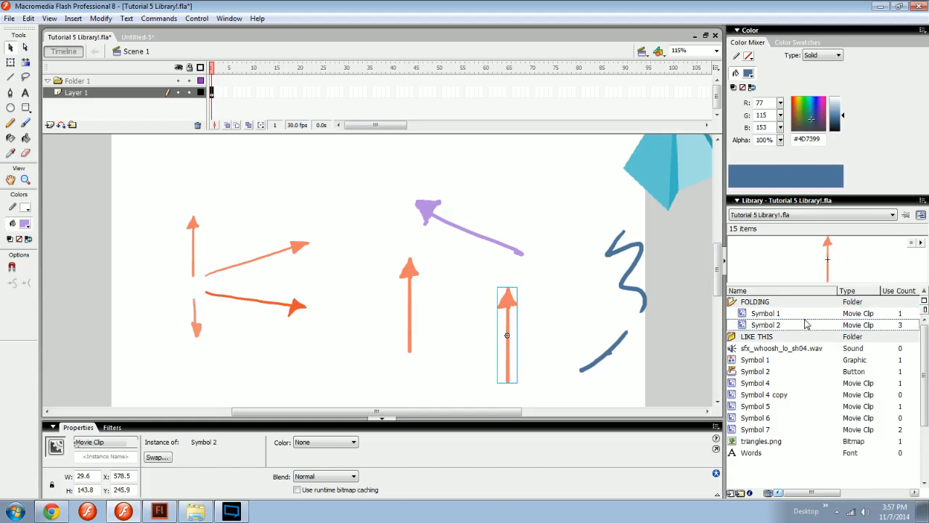
{"action": "left_click_drag", "start_coordinate": [775, 330], "coordinate": [445, 352]}
{"action": "left_click", "coordinate": [477, 324]}
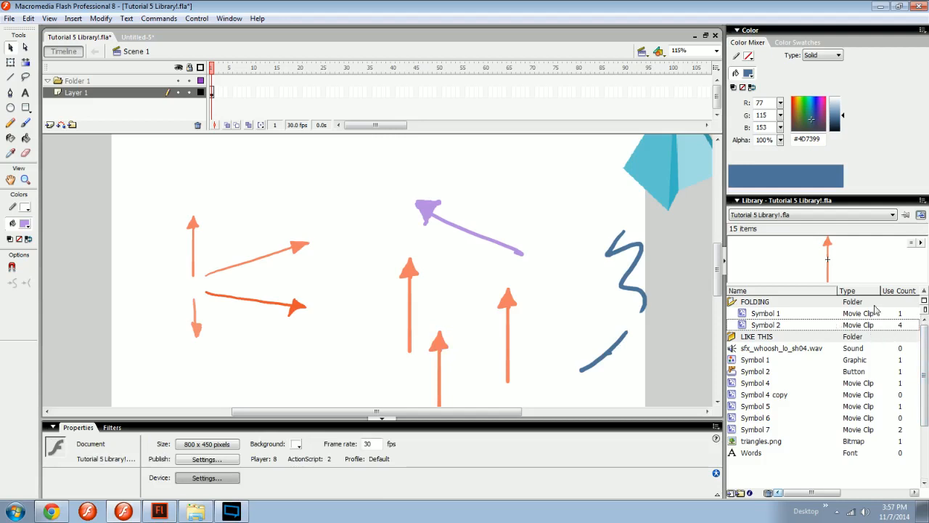
{"action": "left_click_drag", "start_coordinate": [880, 290], "coordinate": [842, 290]}
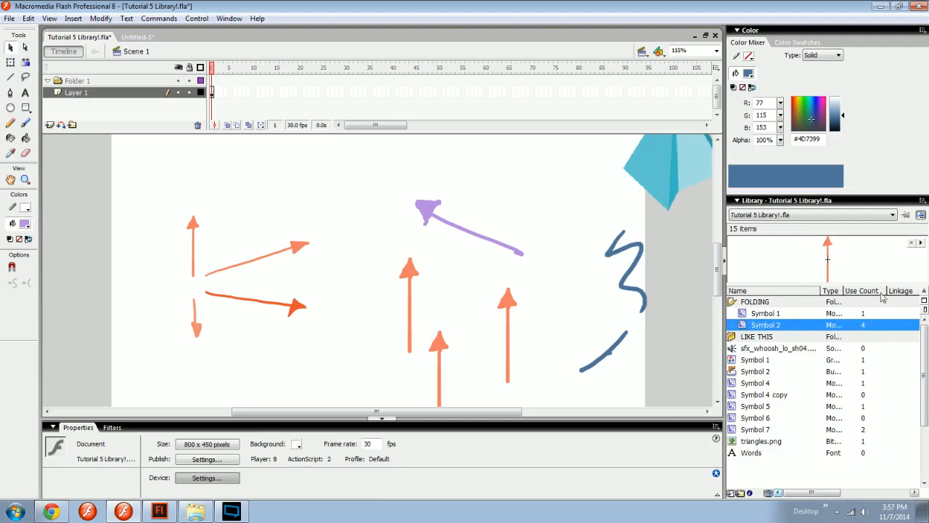
Open the library's help, search it for "fasdf", clear the search, and close the help window.
{"action": "left_click", "coordinate": [921, 214]}
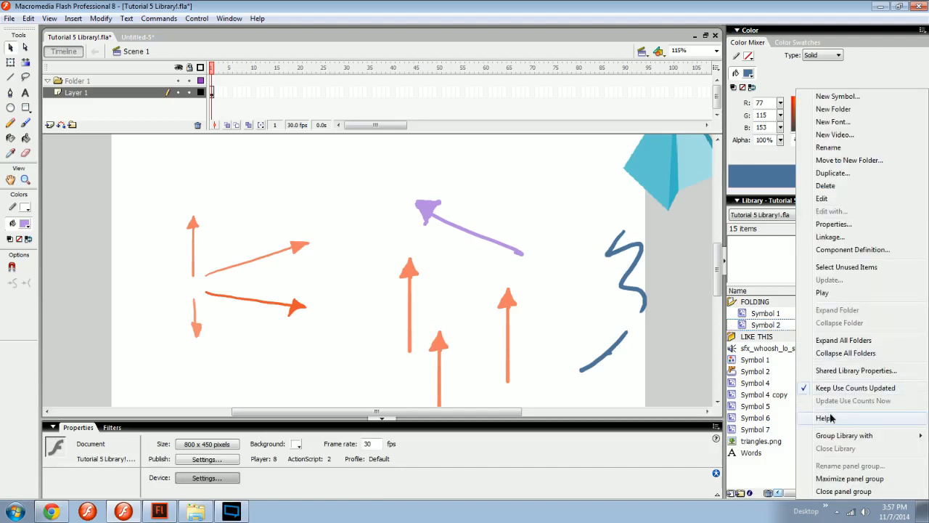
{"action": "left_click", "coordinate": [871, 418]}
{"action": "type", "text": "fasdf"}
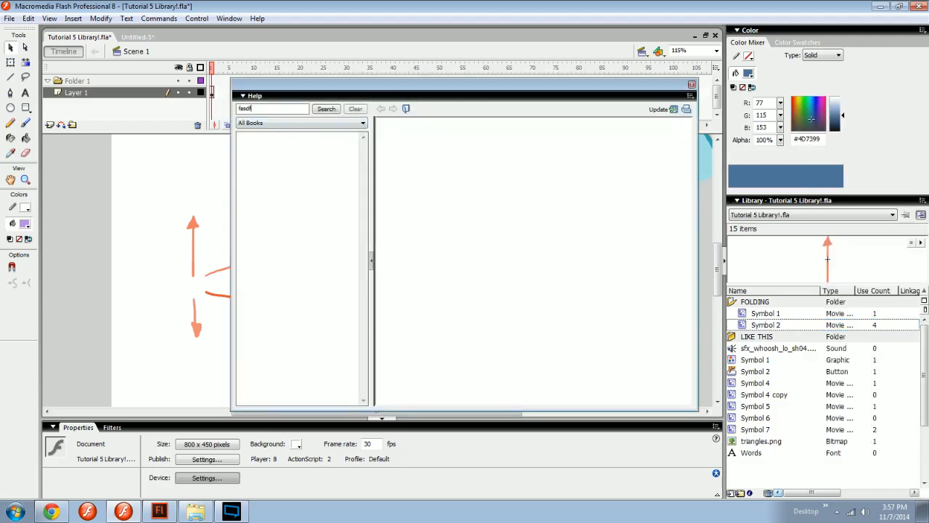
{"action": "key", "text": "Return"}
{"action": "left_click", "coordinate": [355, 109]}
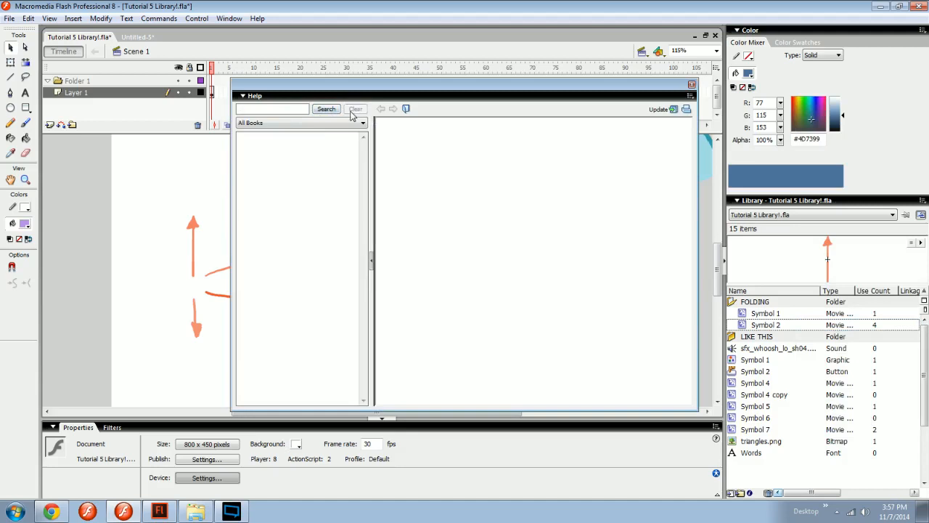
{"action": "left_click", "coordinate": [692, 85]}
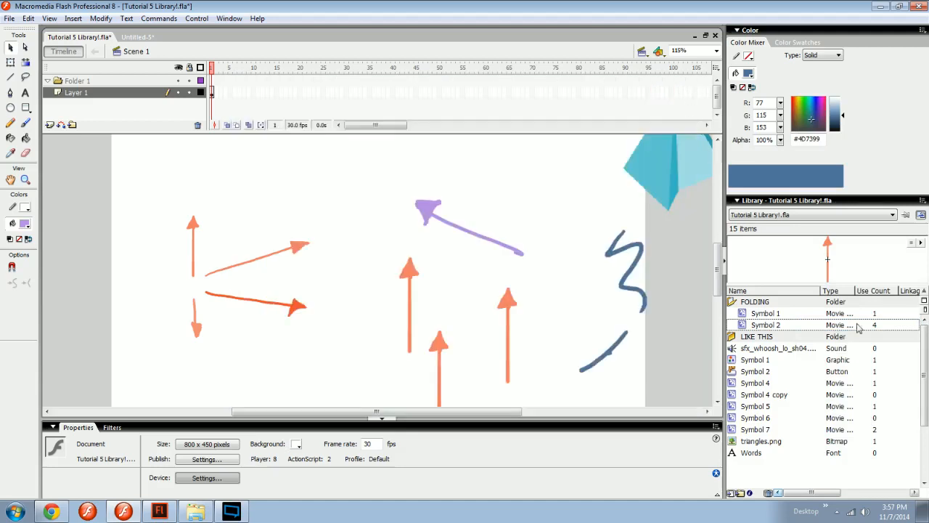
View the panel grouping choices for the Library and for the Color Mixer without choosing any.
{"action": "left_click", "coordinate": [924, 200]}
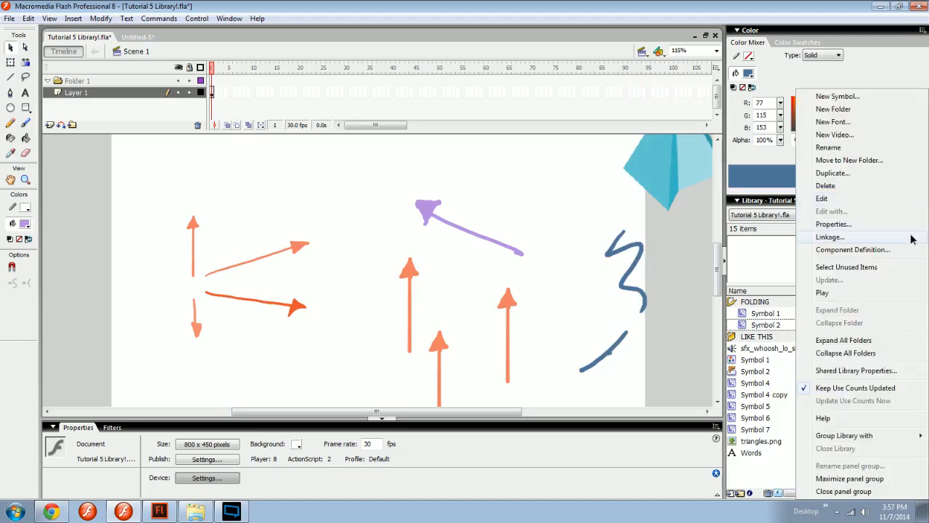
{"action": "mouse_move", "coordinate": [869, 436]}
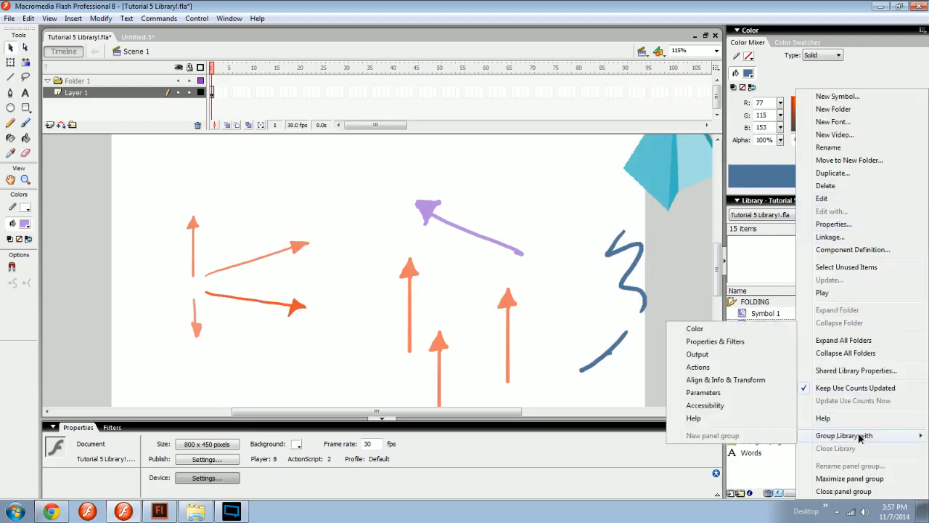
{"action": "left_click", "coordinate": [664, 284]}
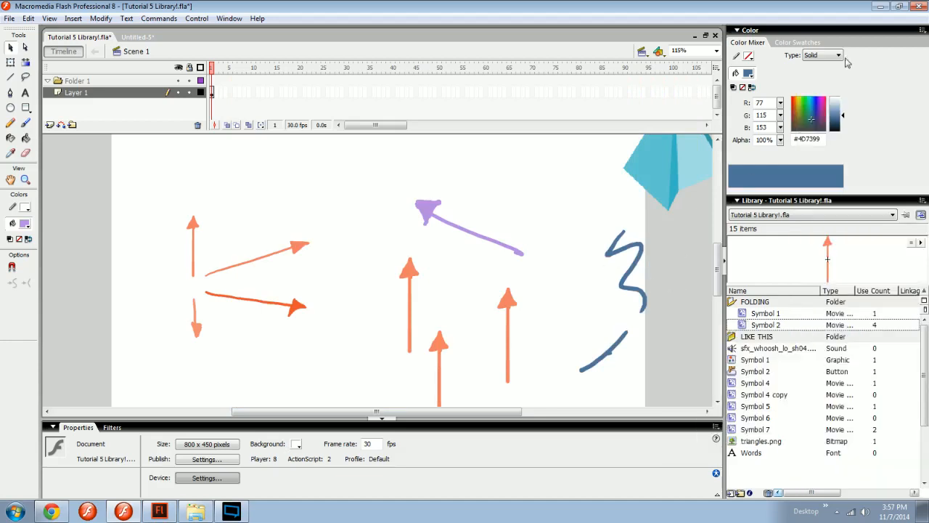
{"action": "left_click", "coordinate": [922, 31]}
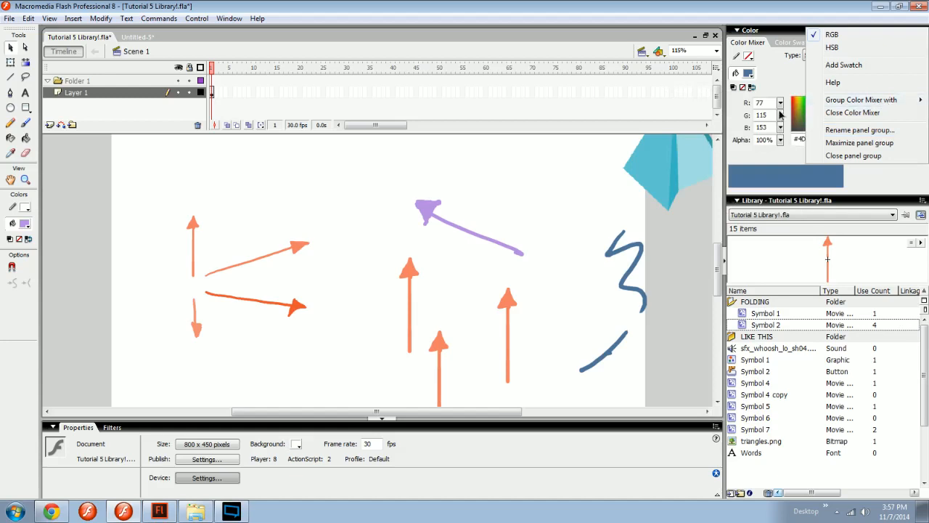
{"action": "mouse_move", "coordinate": [874, 100]}
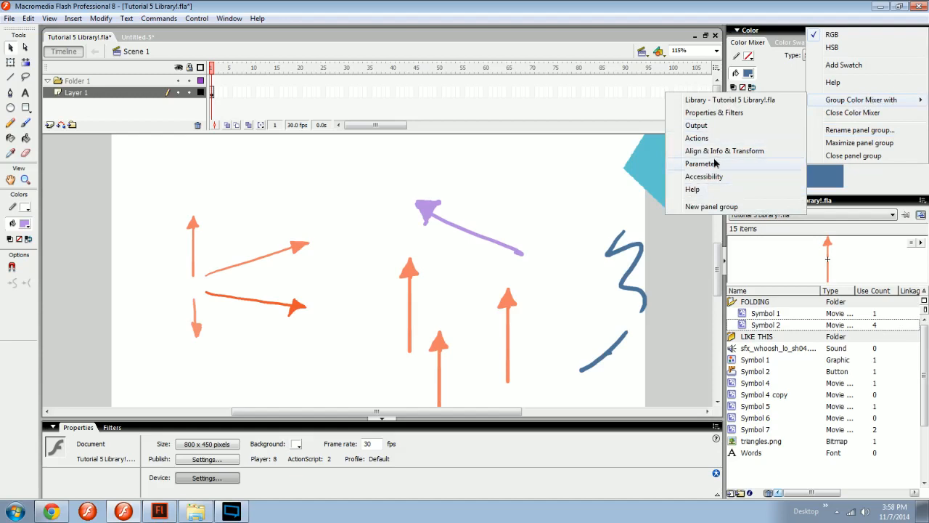
{"action": "left_click", "coordinate": [645, 214]}
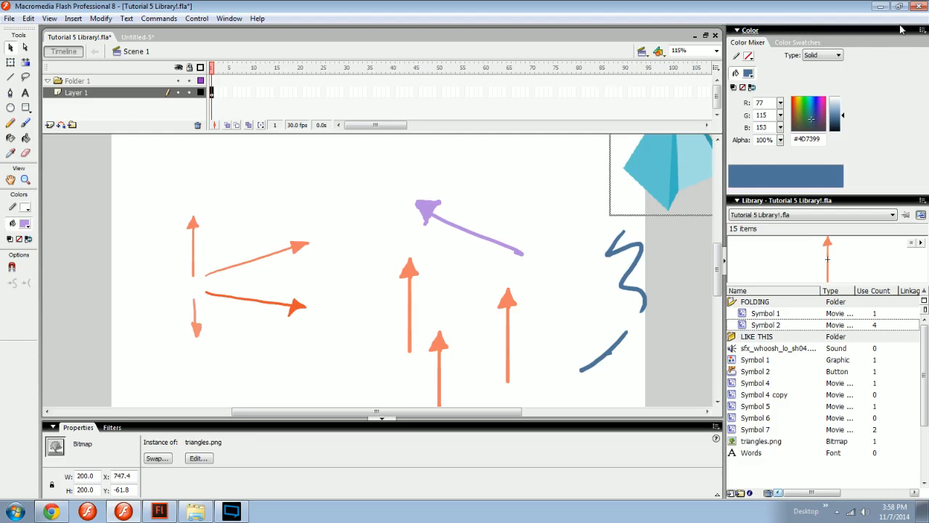
Move the Color panel into its own column, float it collapsed over the stage, and dock it back expanded above the Library.
{"action": "left_click_drag", "start_coordinate": [731, 30], "coordinate": [646, 42]}
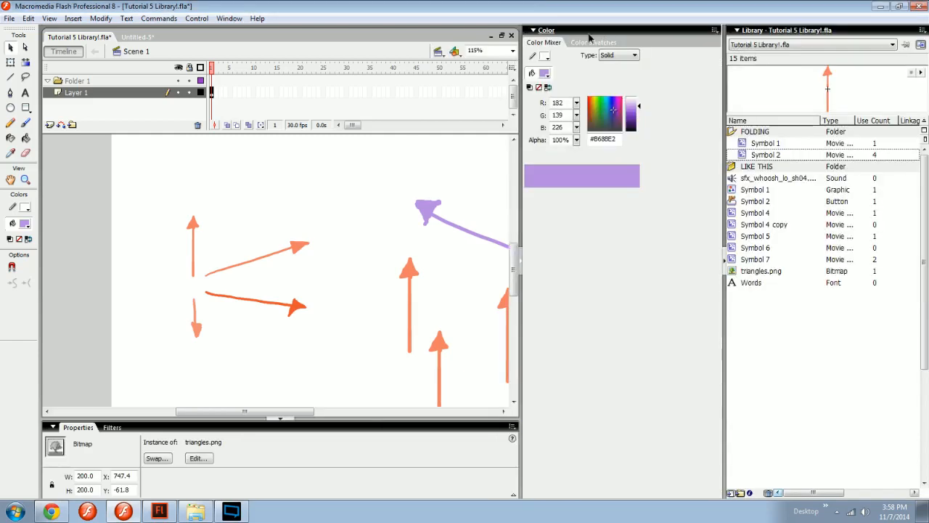
{"action": "left_click", "coordinate": [545, 30]}
{"action": "left_click_drag", "start_coordinate": [528, 30], "coordinate": [625, 167]}
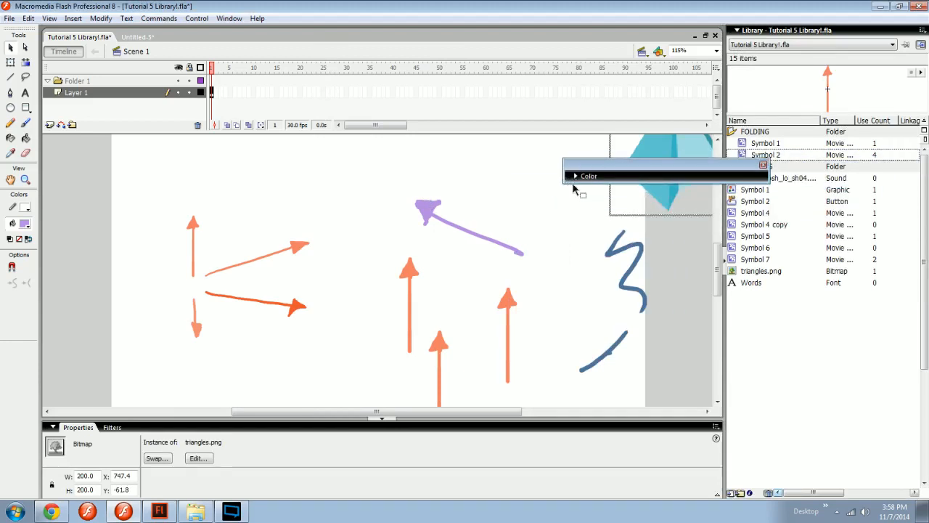
{"action": "left_click_drag", "start_coordinate": [571, 176], "coordinate": [762, 37]}
{"action": "left_click", "coordinate": [771, 35]}
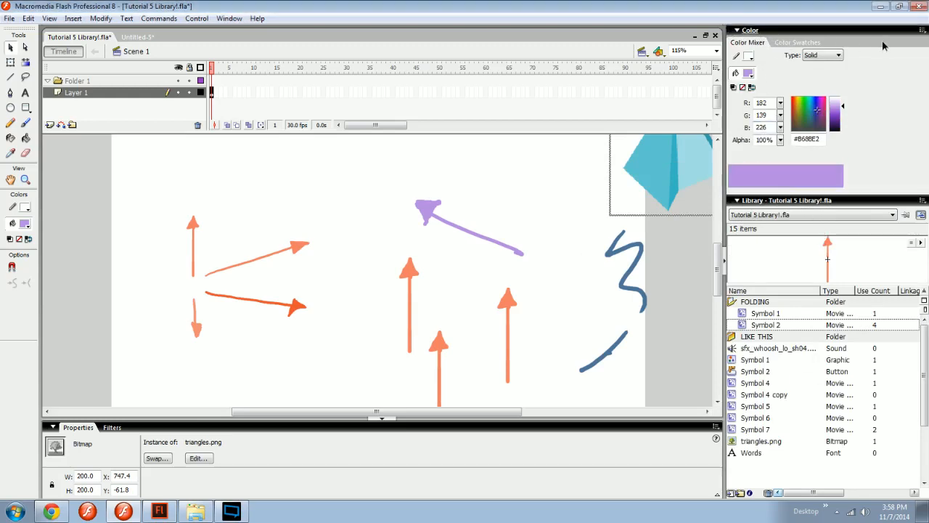
Collapse the Color and Library panels and expand both again.
{"action": "left_click", "coordinate": [856, 31]}
{"action": "left_click", "coordinate": [788, 42]}
{"action": "left_click", "coordinate": [786, 33]}
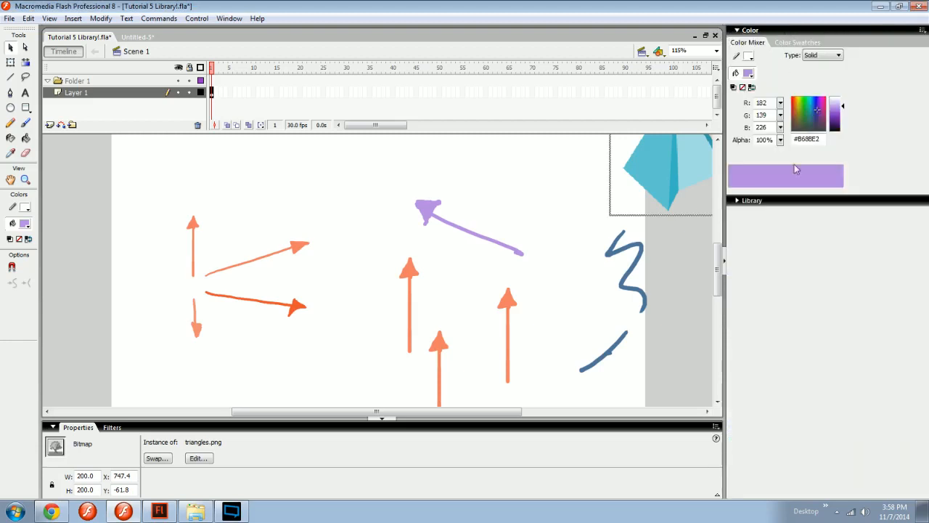
{"action": "left_click", "coordinate": [793, 200]}
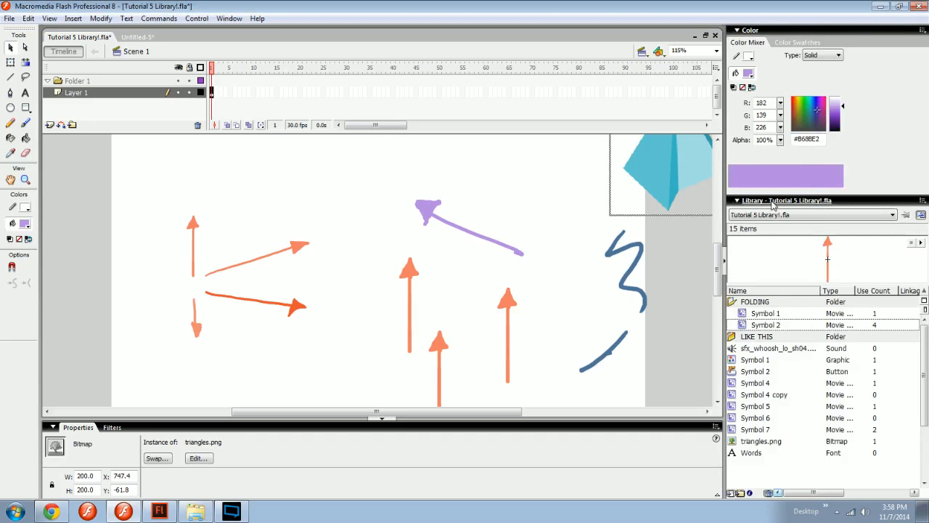
{"action": "mouse_move", "coordinate": [730, 32]}
{"action": "left_mouse_down"}
{"action": "mouse_move", "coordinate": [748, 81]}
{"action": "mouse_move", "coordinate": [729, 31]}
{"action": "left_mouse_up"}
View the Color Mixer's panel options and panel group commands without choosing any.
{"action": "left_click", "coordinate": [924, 30]}
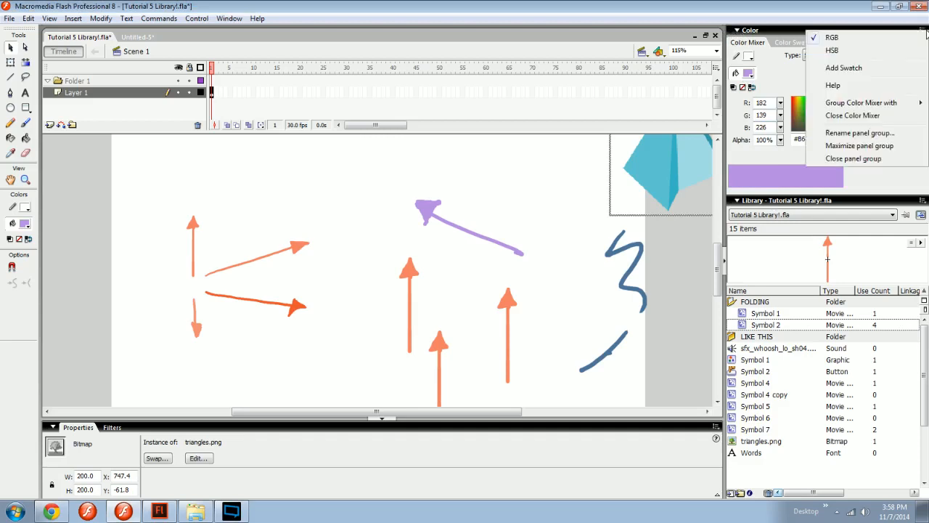
{"action": "right_click", "coordinate": [783, 32]}
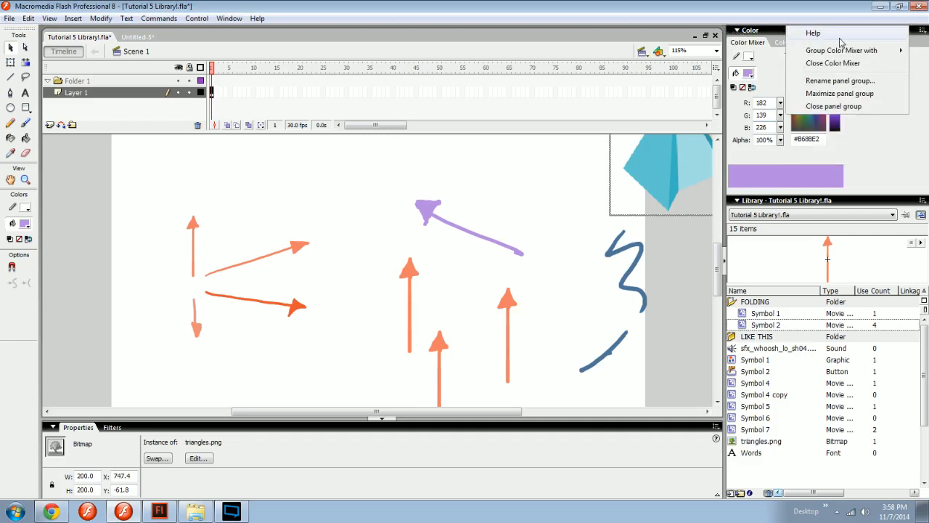
{"action": "right_click", "coordinate": [772, 32]}
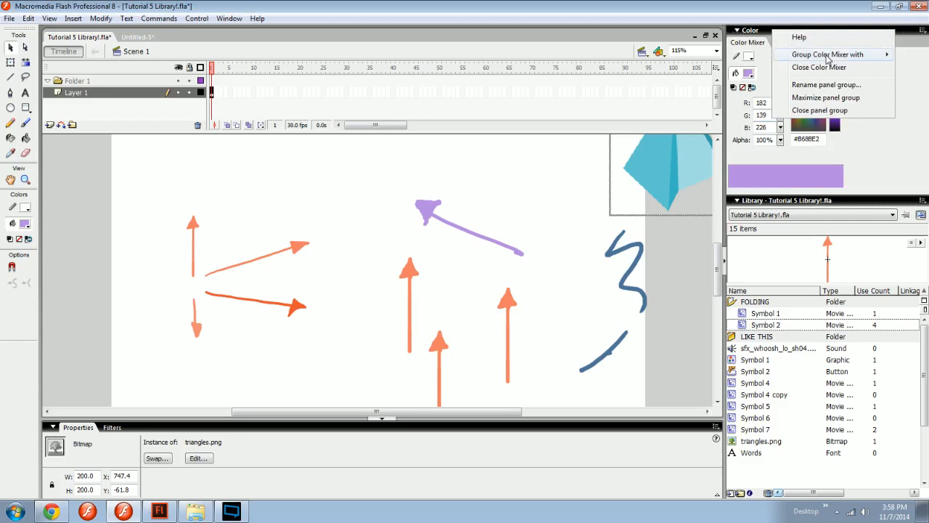
{"action": "left_click", "coordinate": [923, 32]}
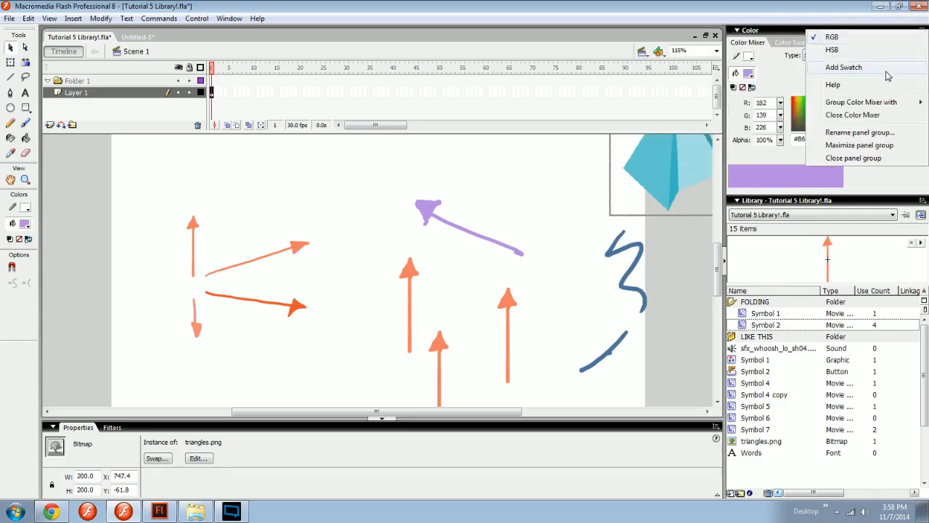
{"action": "left_click", "coordinate": [924, 33]}
{"action": "left_click", "coordinate": [924, 34]}
{"action": "left_click", "coordinate": [923, 32]}
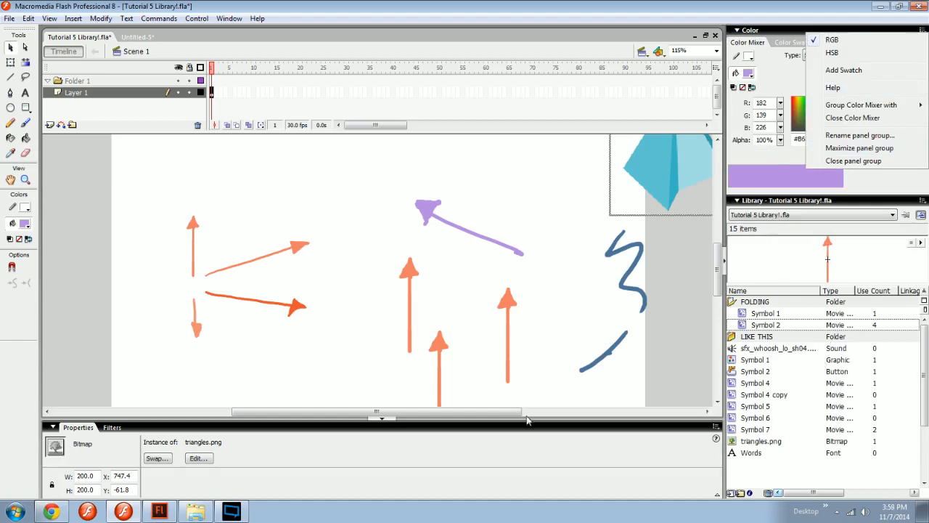
View the filters for the selected triangles.png bitmap and return to its properties.
{"action": "left_click", "coordinate": [233, 448]}
{"action": "left_click", "coordinate": [112, 427]}
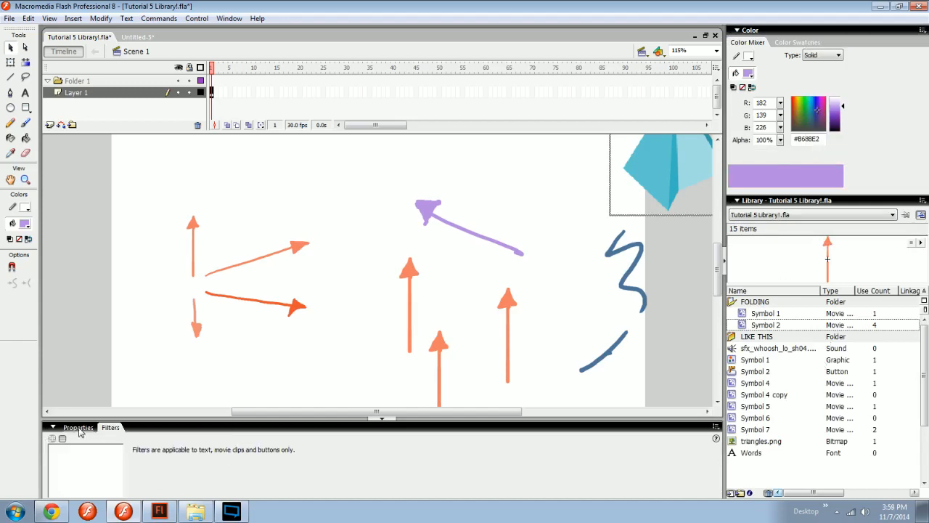
{"action": "left_click", "coordinate": [78, 427]}
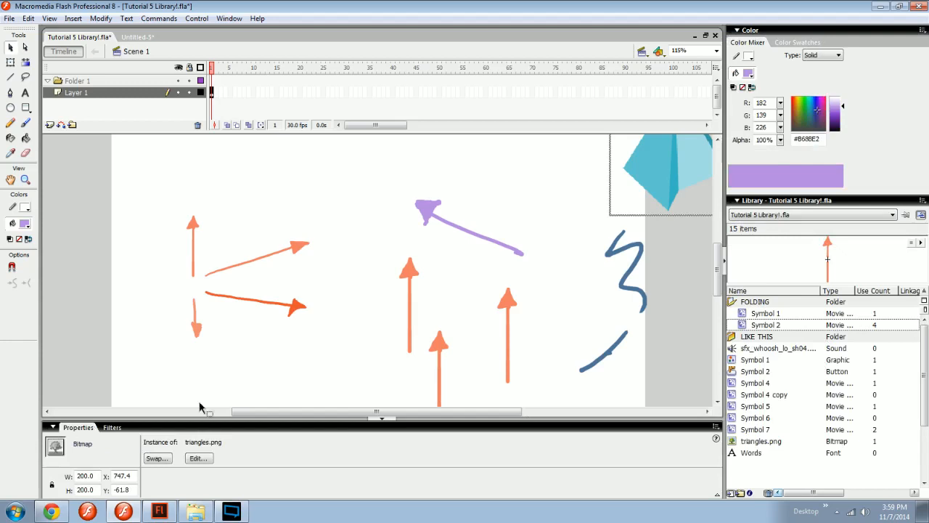
Maximize the Library panel group, collapse and reopen it, check its options, and expand the Color panel again.
{"action": "left_click", "coordinate": [921, 215]}
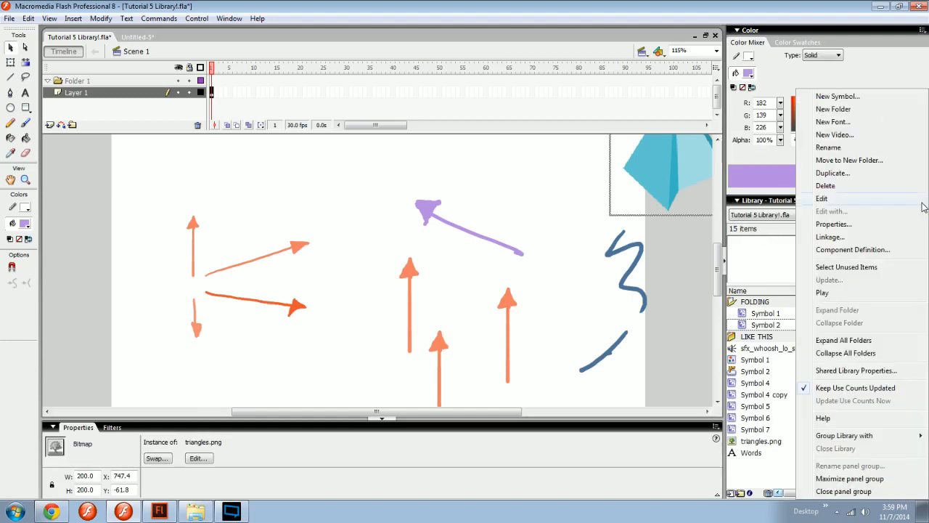
{"action": "left_click", "coordinate": [862, 480]}
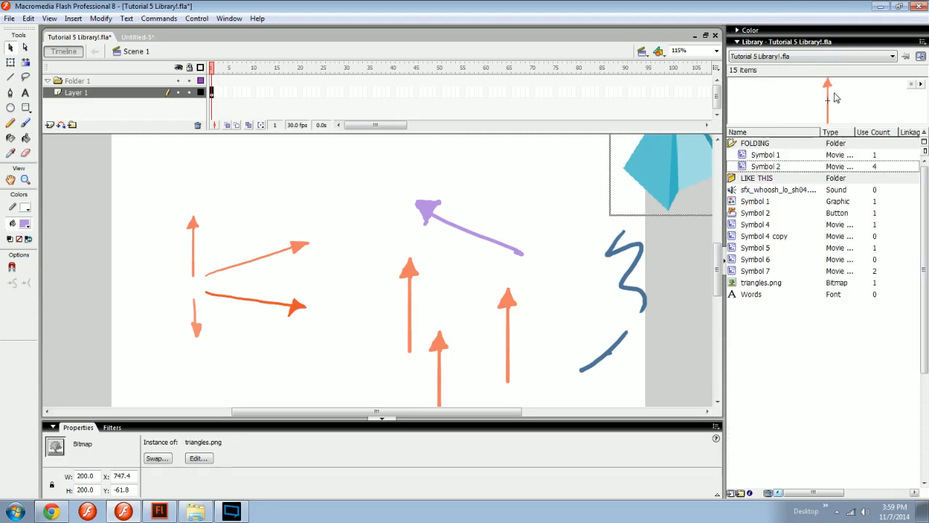
{"action": "left_click", "coordinate": [880, 42]}
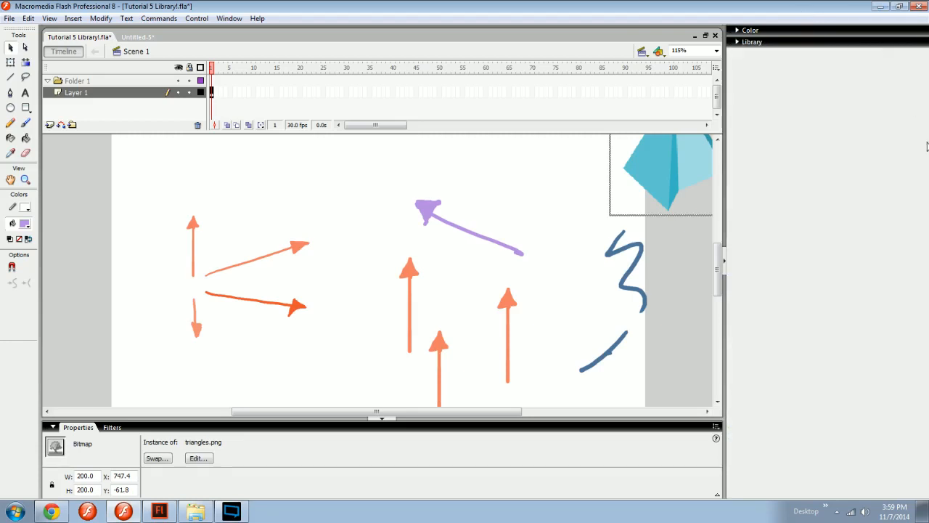
{"action": "left_click", "coordinate": [891, 43]}
{"action": "left_click", "coordinate": [923, 43]}
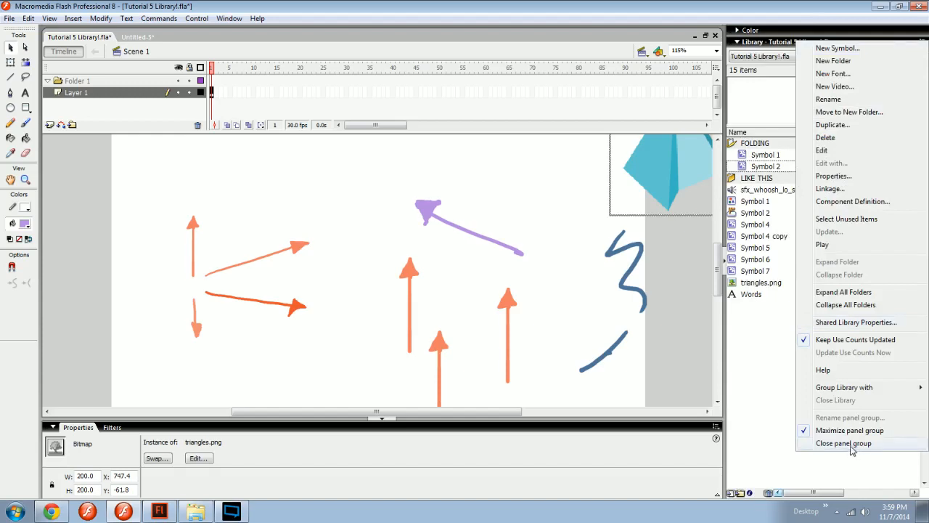
{"action": "left_click", "coordinate": [755, 419]}
{"action": "left_click", "coordinate": [824, 30]}
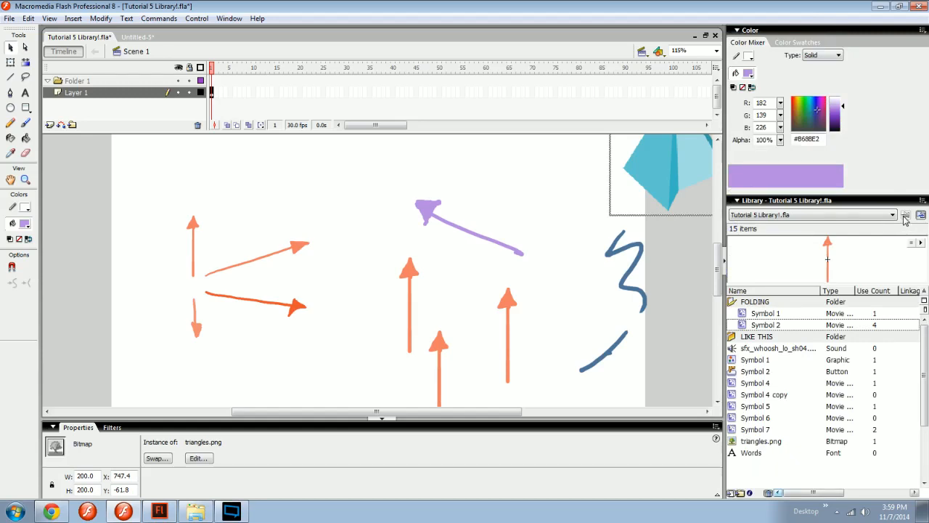
Switch to the Untitled-5 document and display the Tutorial 5 Library!.fla library while it is open.
{"action": "left_click", "coordinate": [145, 40]}
{"action": "left_click", "coordinate": [777, 215]}
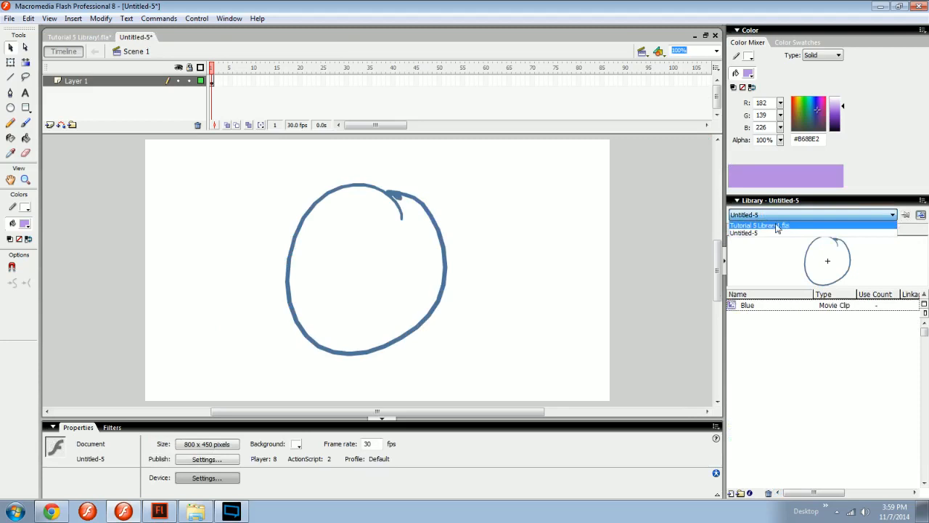
{"action": "left_click", "coordinate": [776, 227]}
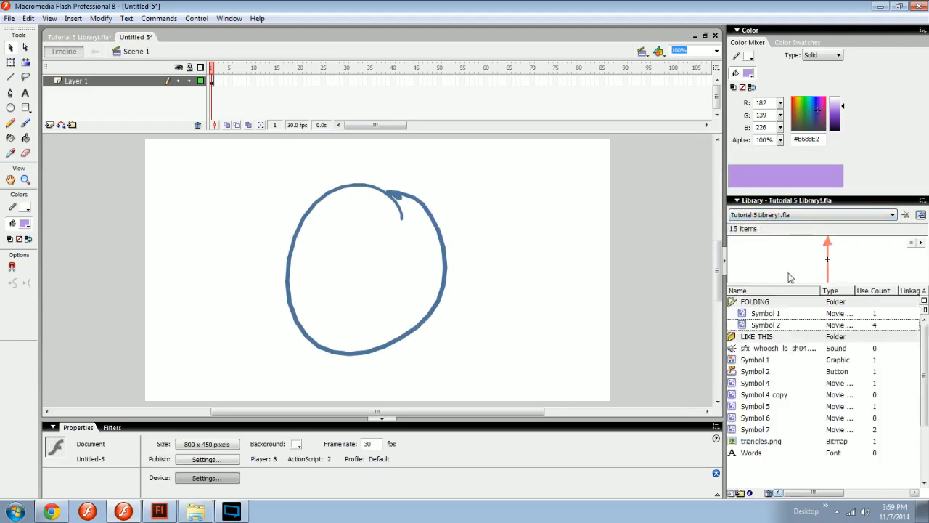
Pin the Tutorial 5 Library!.fla library from its own document, and switch back and forth between that document and Untitled-5.
{"action": "left_click", "coordinate": [100, 38]}
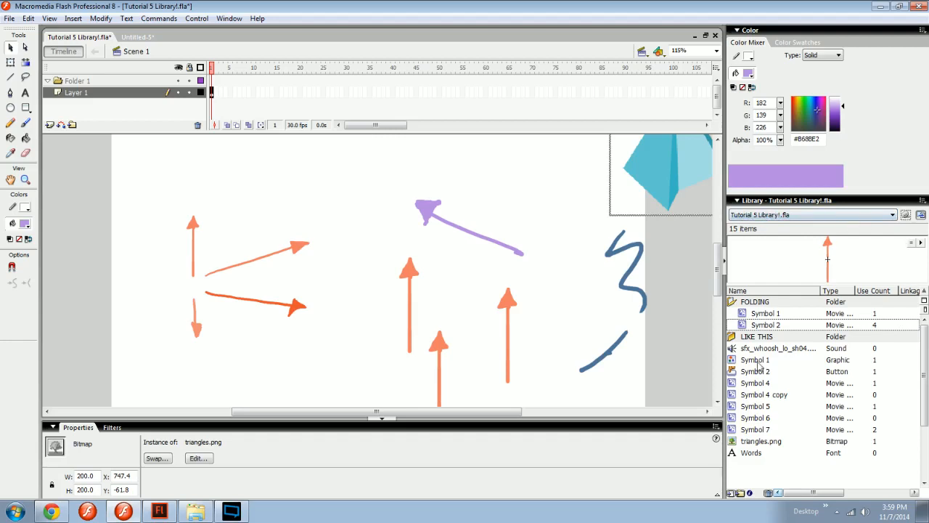
{"action": "left_click", "coordinate": [143, 37]}
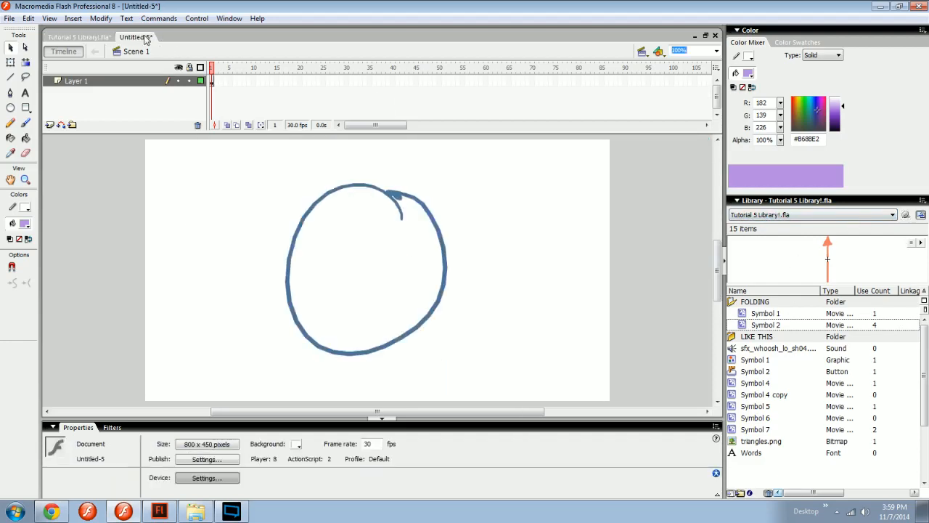
{"action": "left_click", "coordinate": [79, 37]}
{"action": "left_click", "coordinate": [135, 39]}
Create a new Flash document and display its own library.
{"action": "key", "text": "ctrl+n"}
{"action": "left_click", "coordinate": [588, 357]}
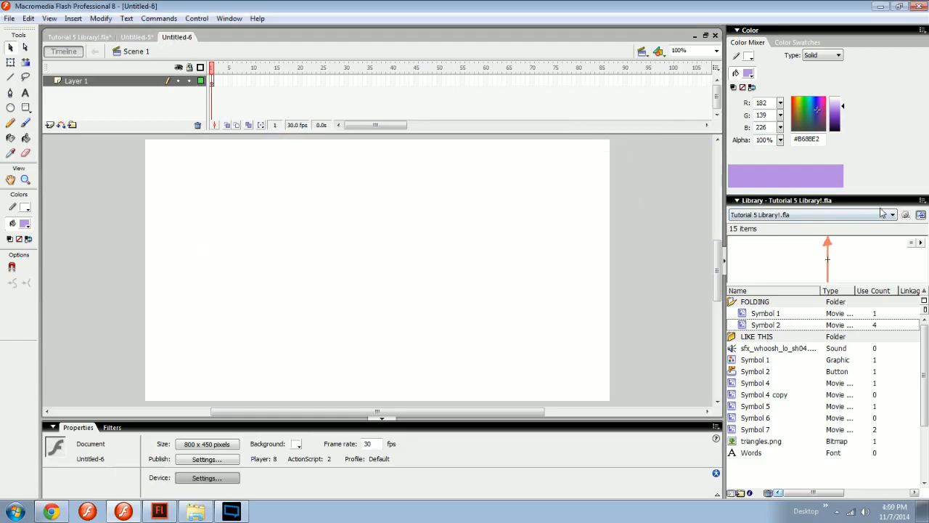
{"action": "left_click", "coordinate": [750, 216]}
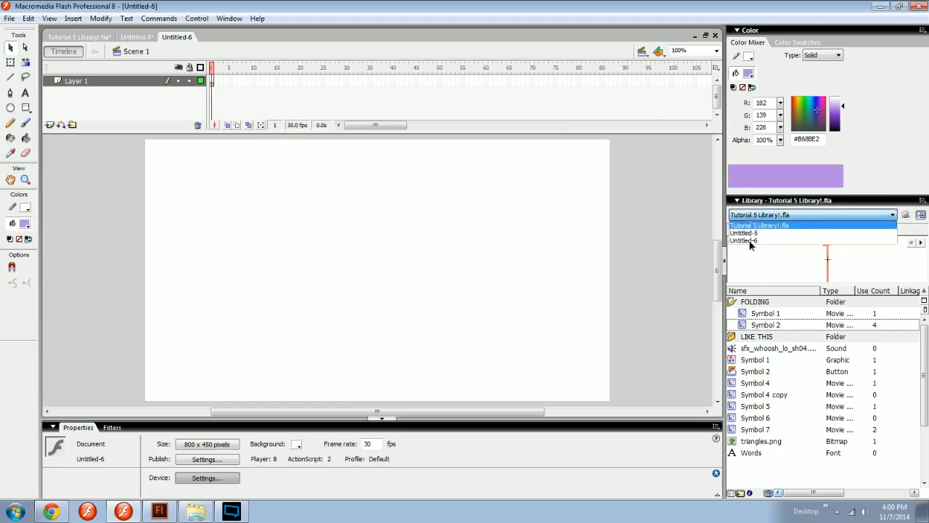
{"action": "left_click", "coordinate": [751, 240]}
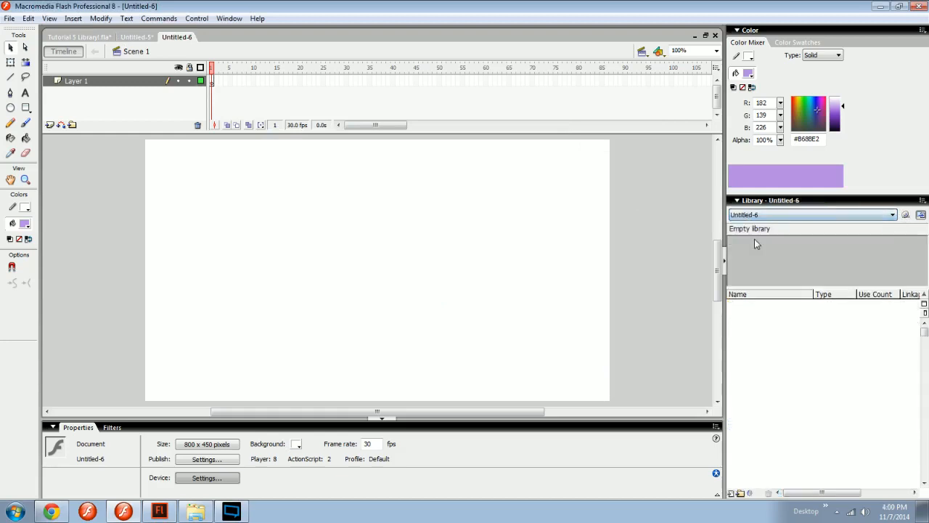
Display the Tutorial 5 Library!.fla library again and create another new Flash document.
{"action": "left_click", "coordinate": [838, 216]}
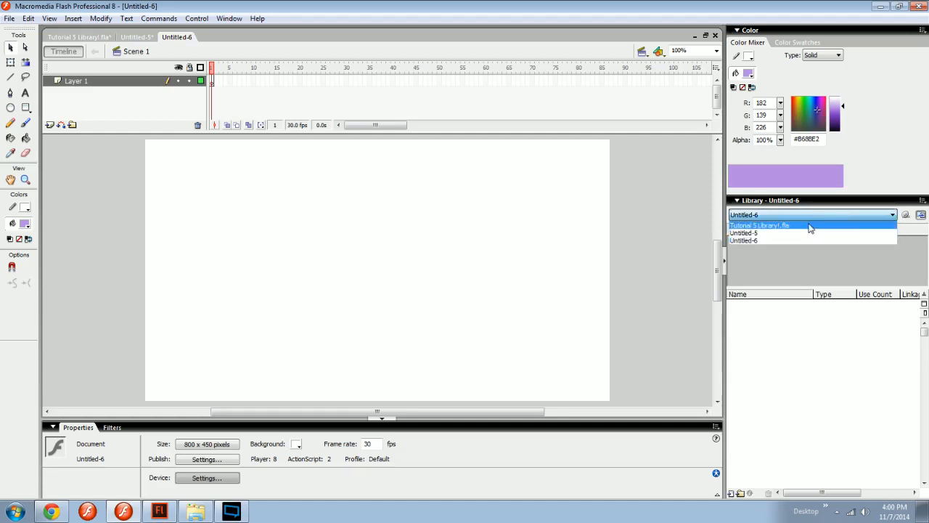
{"action": "left_click", "coordinate": [810, 224]}
{"action": "key", "text": "ctrl+n"}
{"action": "key", "text": "Return"}
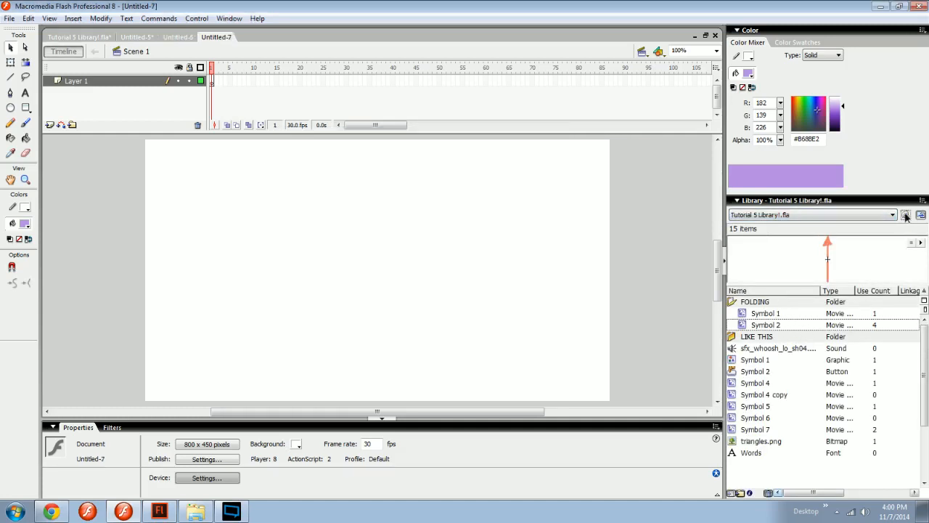
Create one more new Flash document and switch back to the Tutorial 5 Library!.fla document.
{"action": "key", "text": "ctrl+n"}
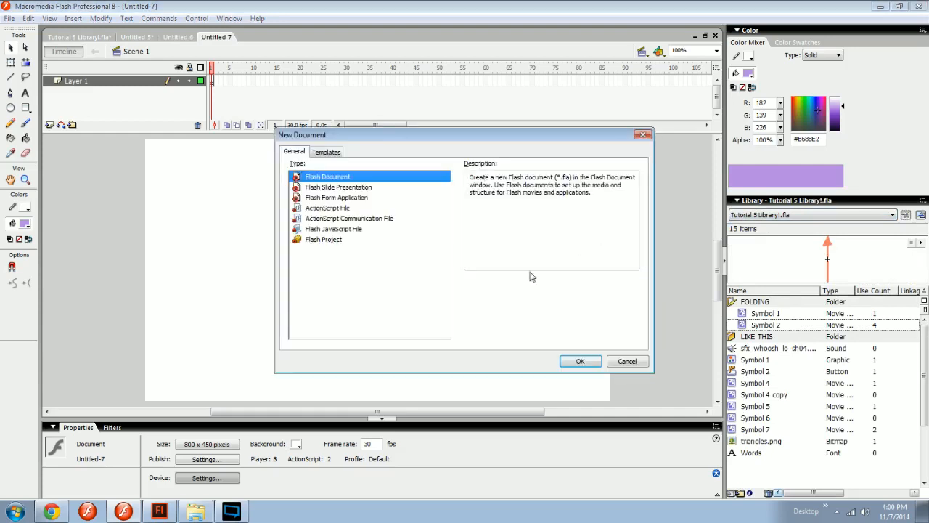
{"action": "key", "text": "Return"}
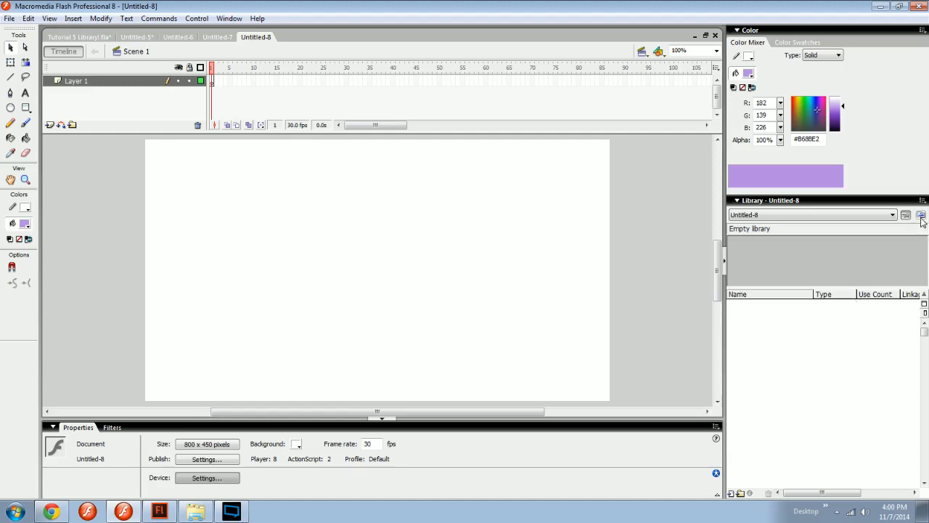
{"action": "key", "text": "ctrl+Tab"}
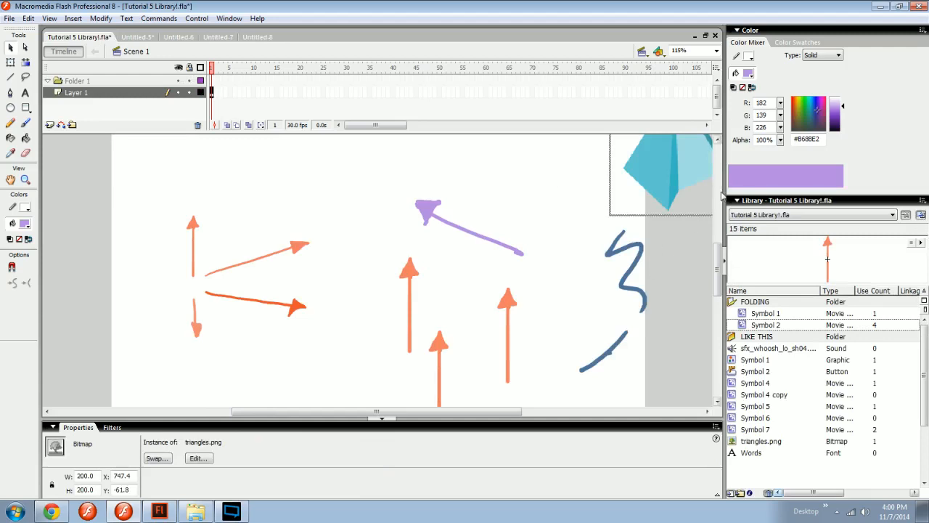
Open two extra floating library panels for Tutorial 5 Library!.fla, place them over the stage and make one taller.
{"action": "left_click", "coordinate": [924, 217]}
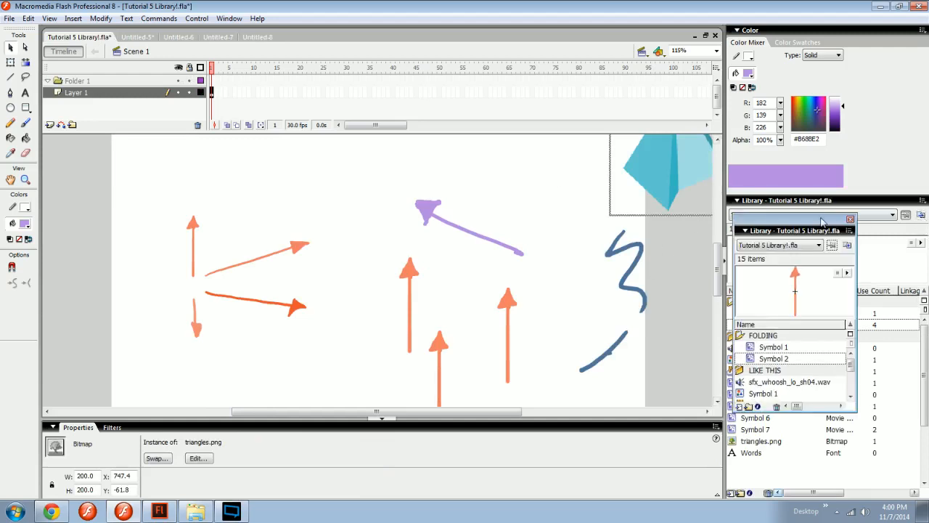
{"action": "left_click", "coordinate": [920, 217]}
{"action": "left_click_drag", "start_coordinate": [819, 221], "coordinate": [422, 171]}
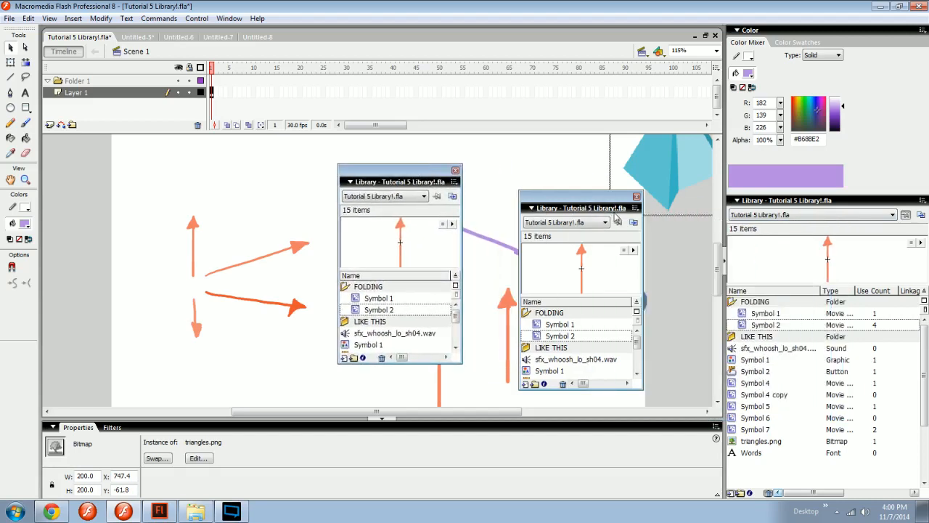
{"action": "left_click", "coordinate": [756, 360]}
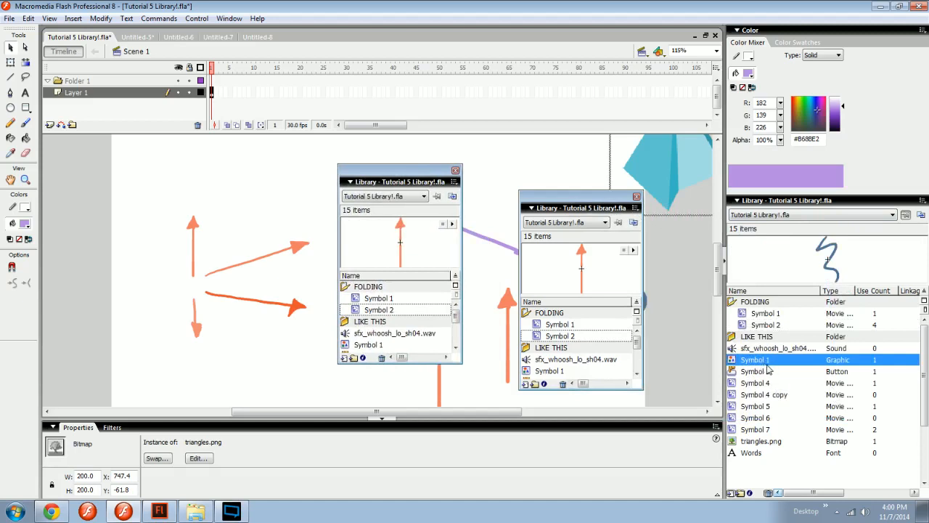
{"action": "left_click_drag", "start_coordinate": [634, 390], "coordinate": [635, 411]}
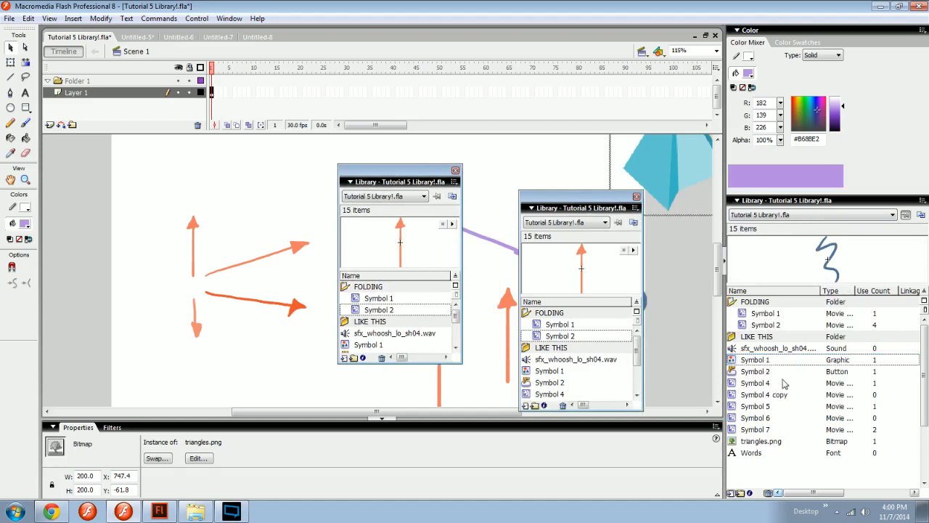
Delete the Symbol 1 graphic from the Tutorial 5 Library!.fla library.
{"action": "left_click", "coordinate": [768, 363]}
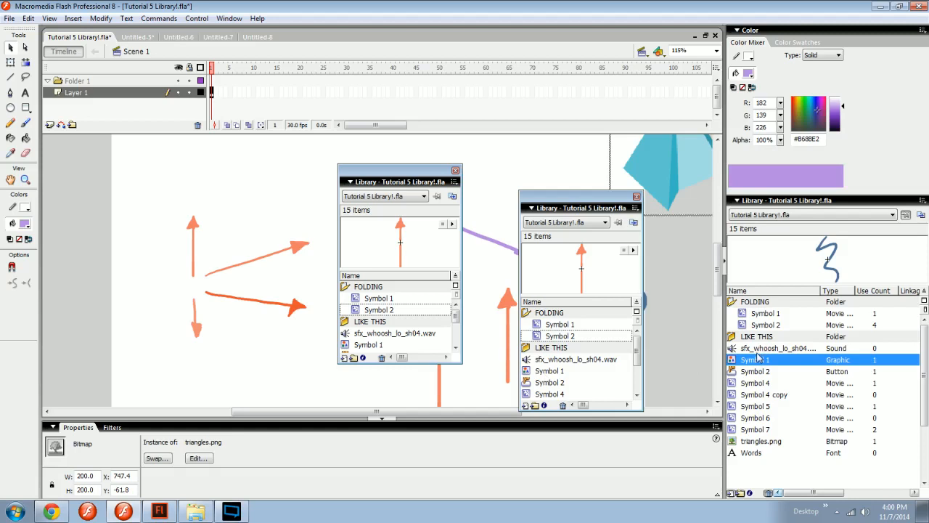
{"action": "key", "text": "Delete"}
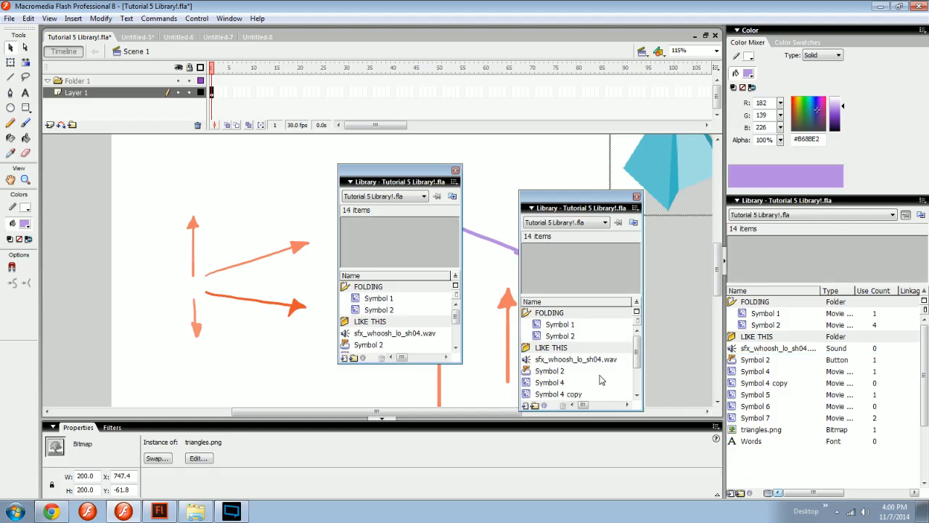
Undo the deletion of the Symbol 1 graphic and close both floating library panels.
{"action": "key", "text": "ctrl+z"}
{"action": "left_click", "coordinate": [637, 196]}
{"action": "left_click", "coordinate": [455, 170]}
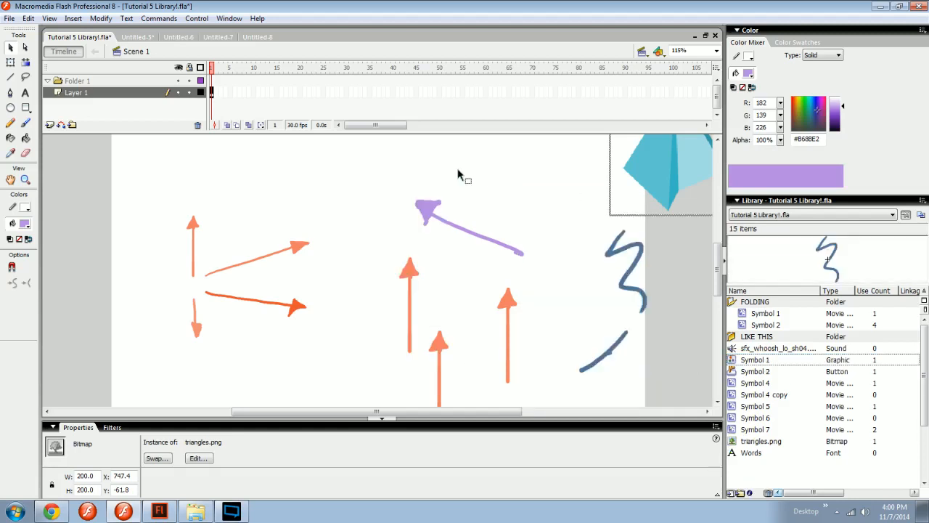
Select the triangles.png bitmap in the library and examine the commands available for it.
{"action": "mouse_move", "coordinate": [814, 494]}
{"action": "left_mouse_down"}
{"action": "mouse_move", "coordinate": [879, 495]}
{"action": "mouse_move", "coordinate": [813, 494]}
{"action": "left_mouse_up"}
{"action": "left_click", "coordinate": [757, 440]}
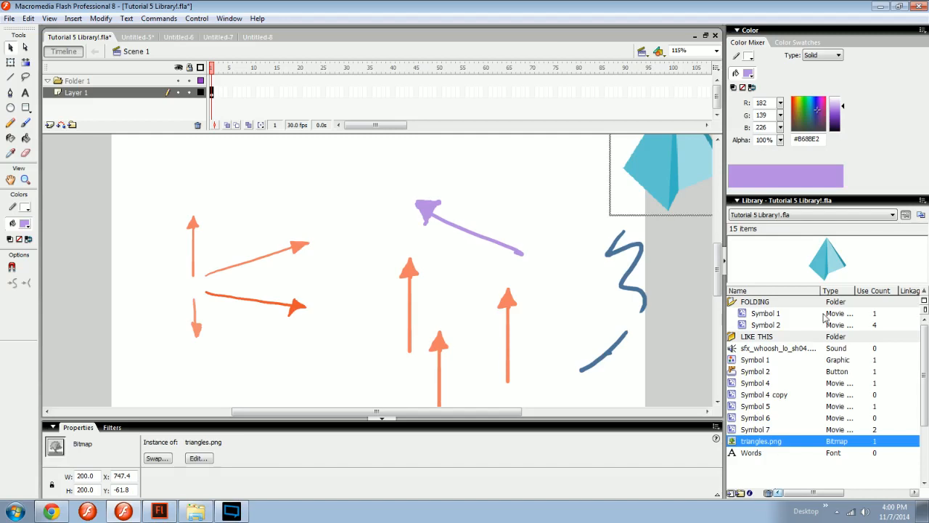
{"action": "right_click", "coordinate": [833, 293]}
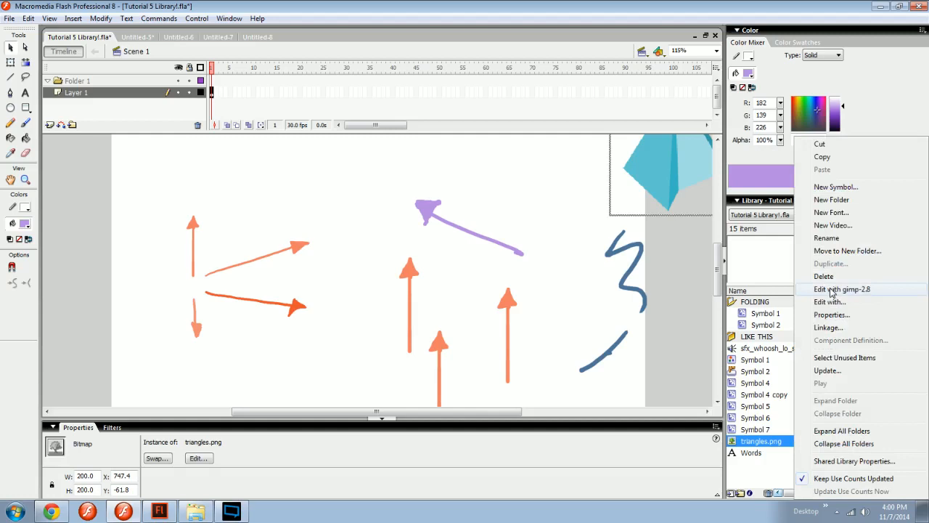
{"action": "left_click", "coordinate": [759, 473]}
{"action": "right_click", "coordinate": [765, 470]}
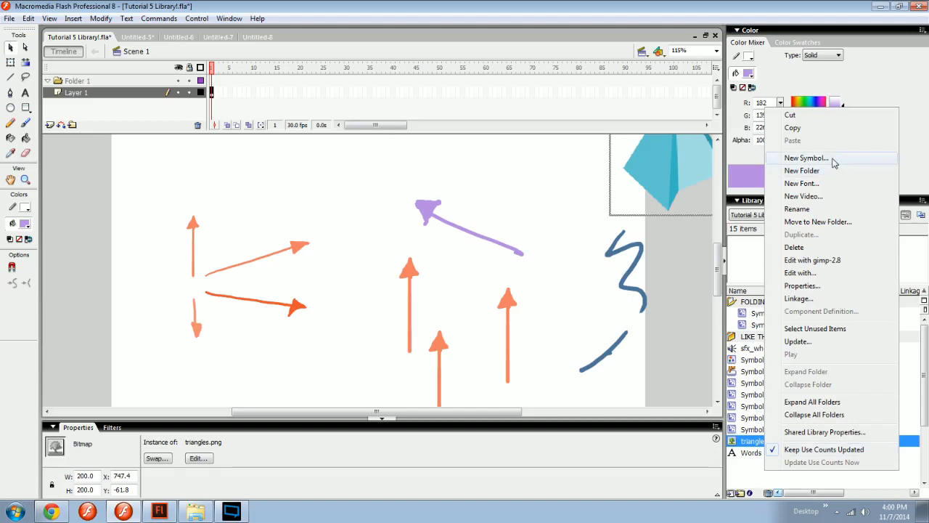
{"action": "left_click", "coordinate": [539, 369]}
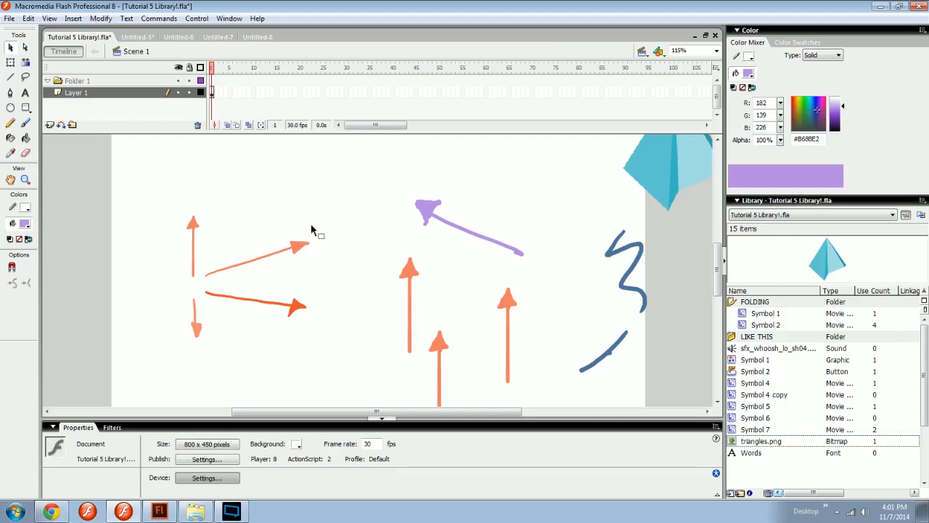
Enlarge the library's preview area so the triangles.png bitmap is shown bigger.
{"action": "left_click_drag", "start_coordinate": [456, 258], "coordinate": [458, 284]}
{"action": "key", "text": "z"}
{"action": "left_click_drag", "start_coordinate": [346, 347], "coordinate": [334, 318]}
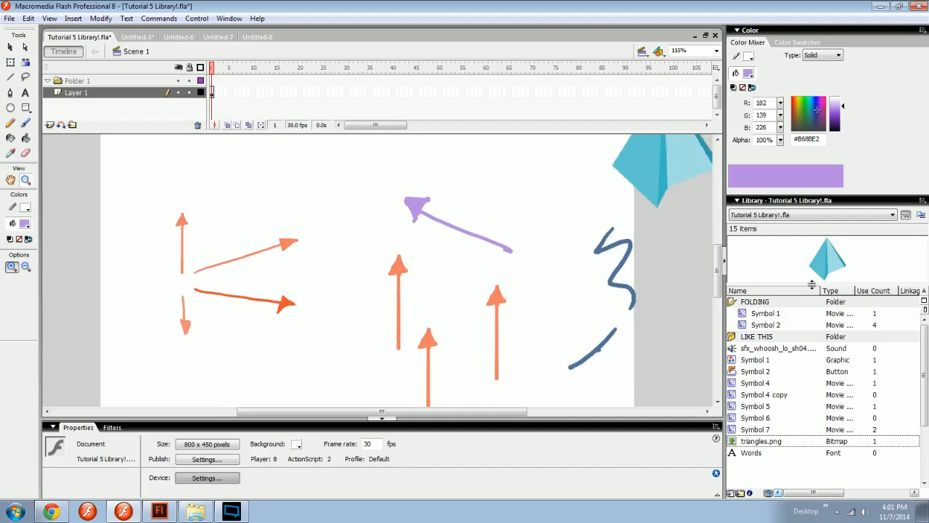
{"action": "left_click_drag", "start_coordinate": [812, 284], "coordinate": [811, 336]}
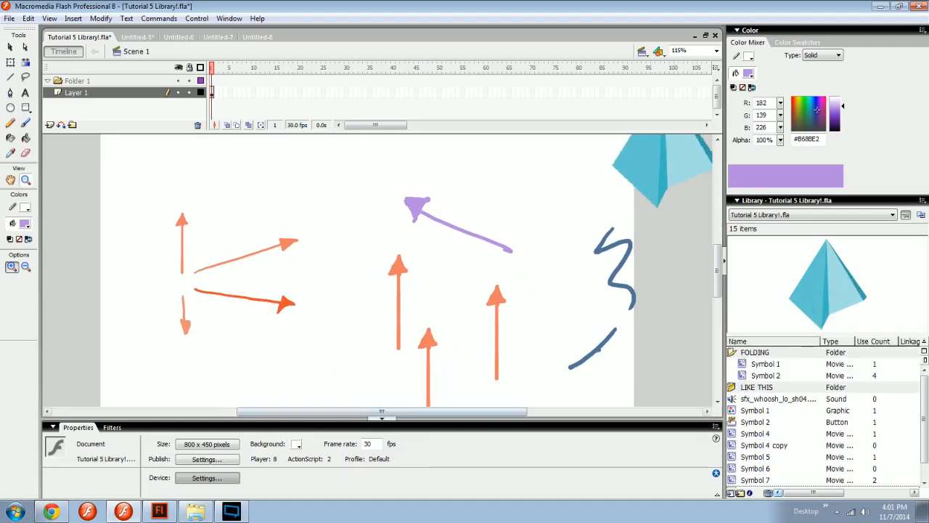